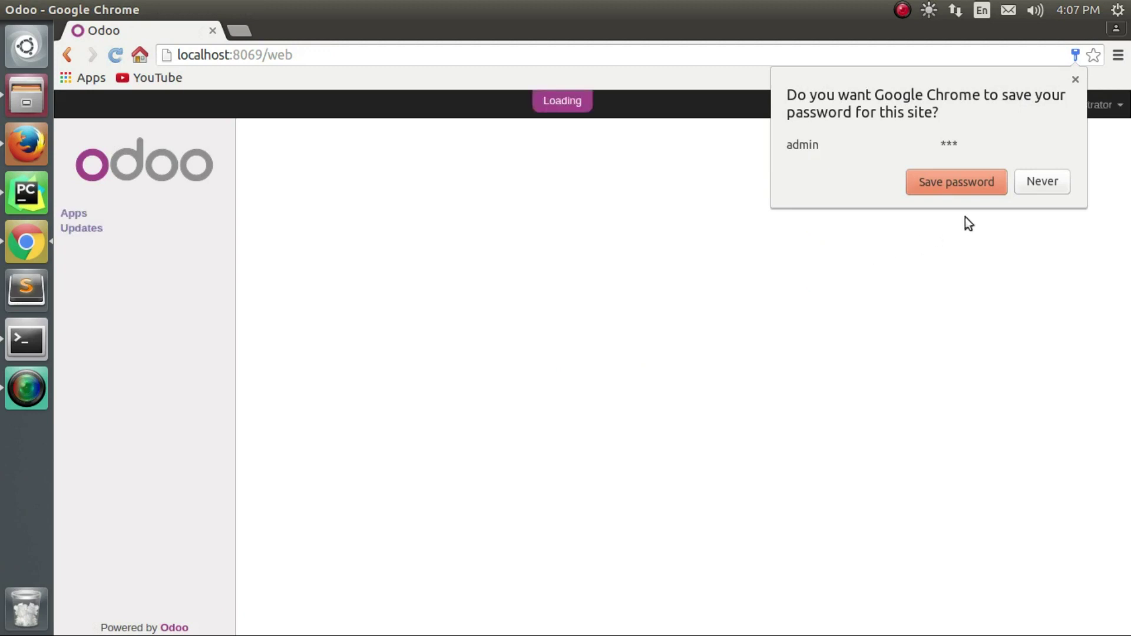
Decline Chrome's password saving, search Apps for 'purchase' and install Purchase Management.
click(1033, 184)
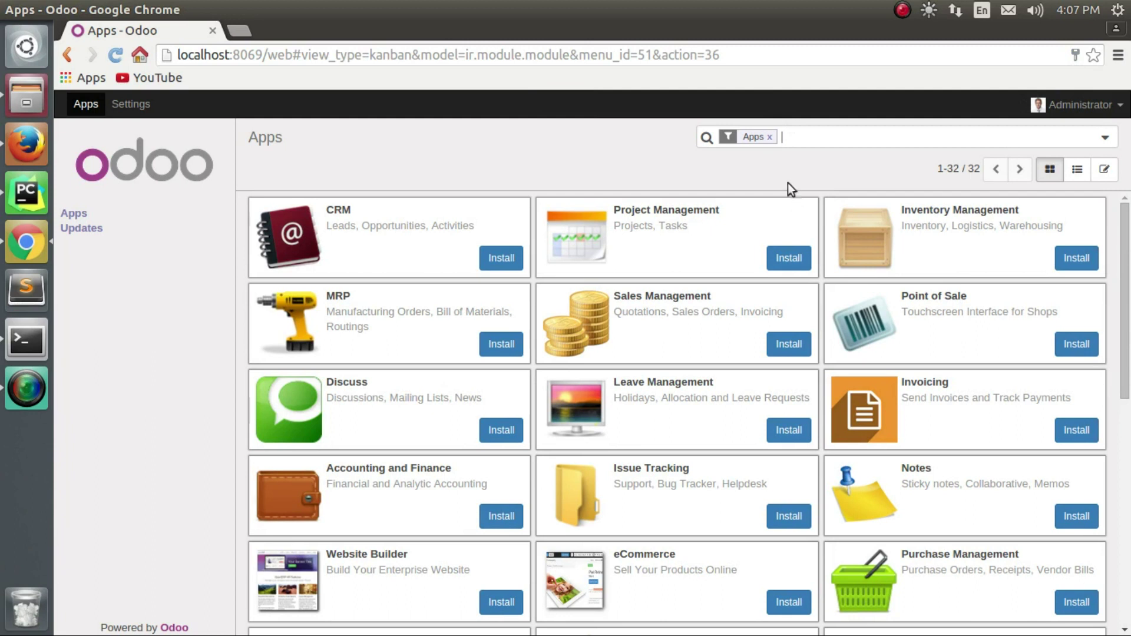
text(p)
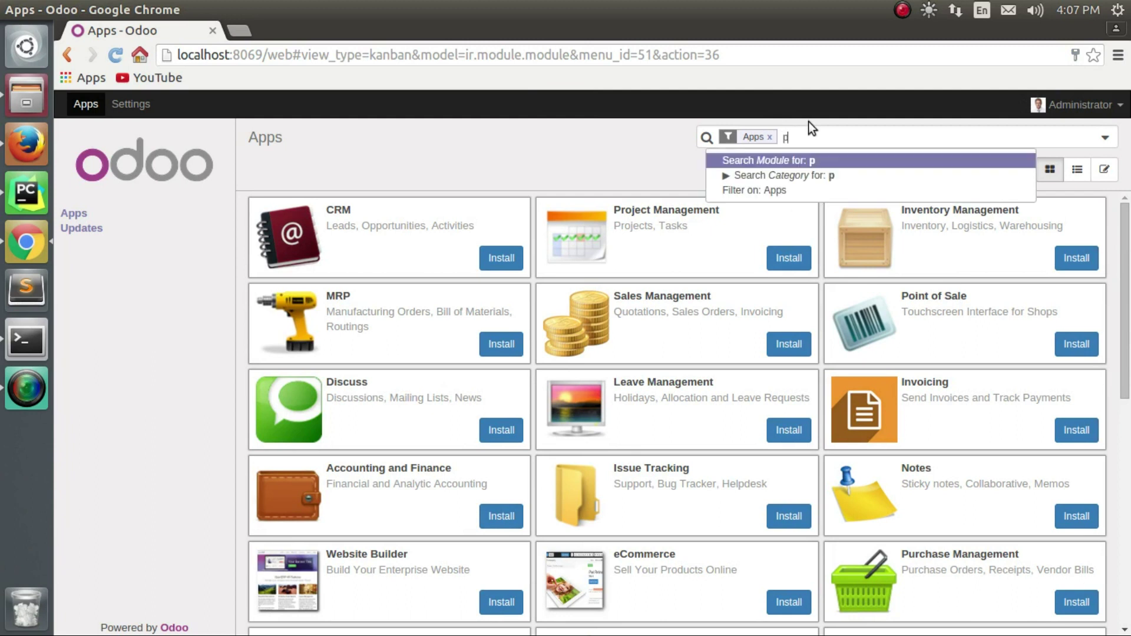
text(urchase)
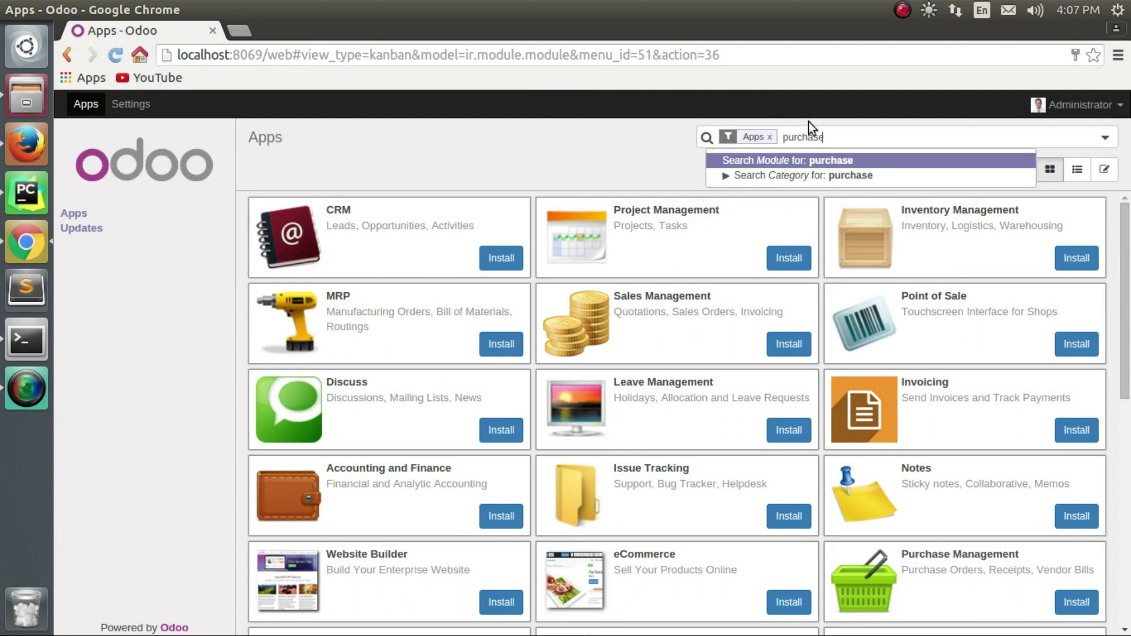
key(Return)
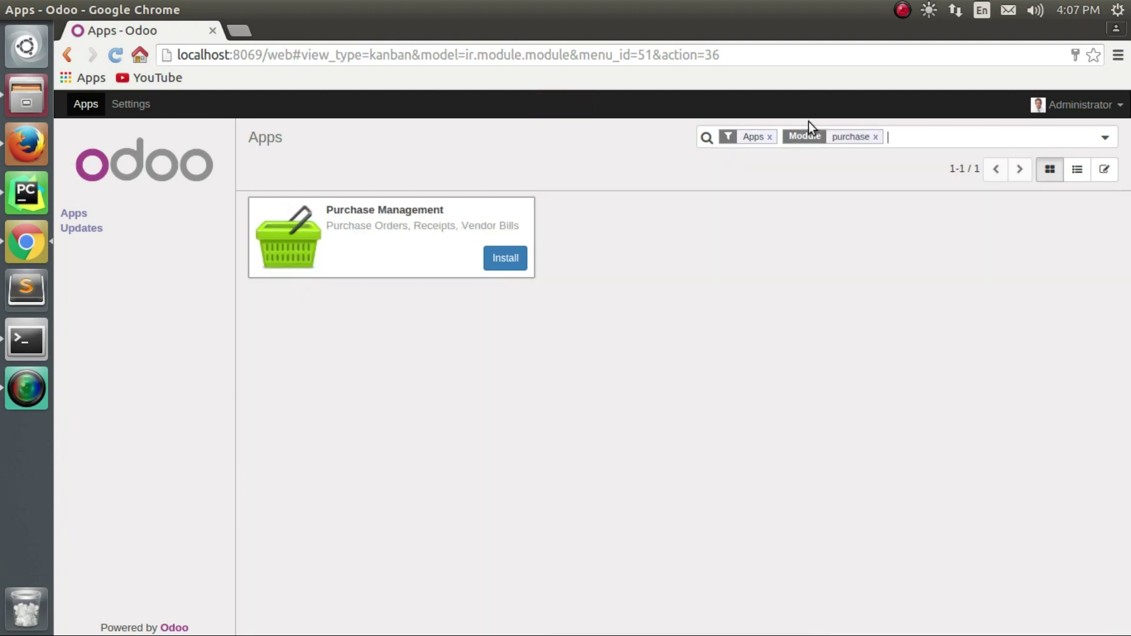
click(497, 266)
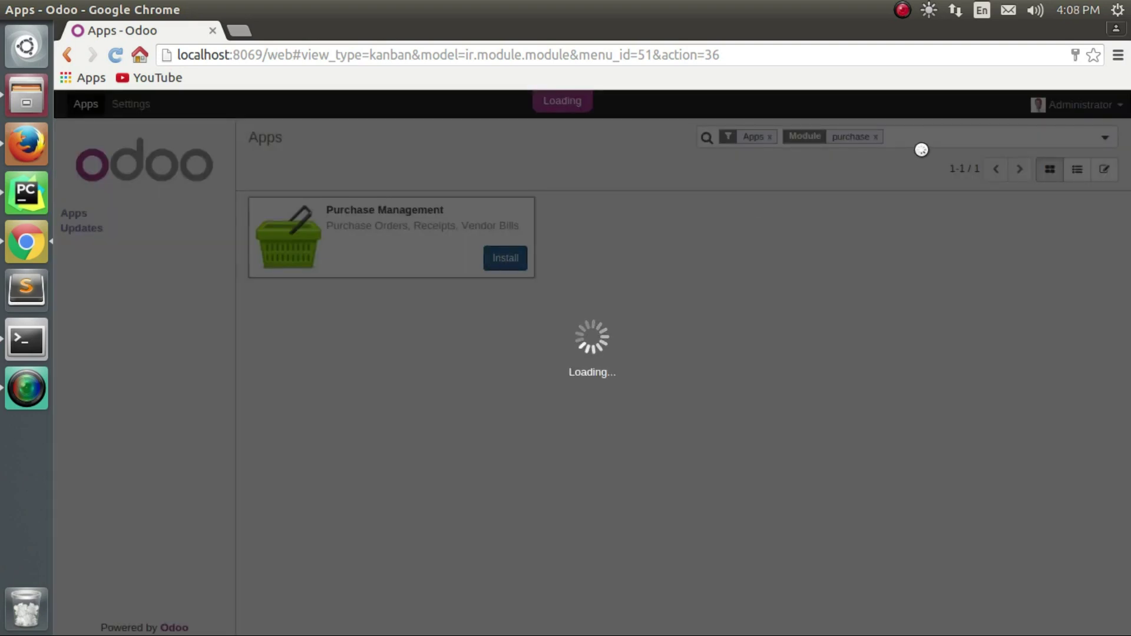
click(903, 11)
Open the Requests for Quotation list once Purchase Management finishes installing.
click(918, 31)
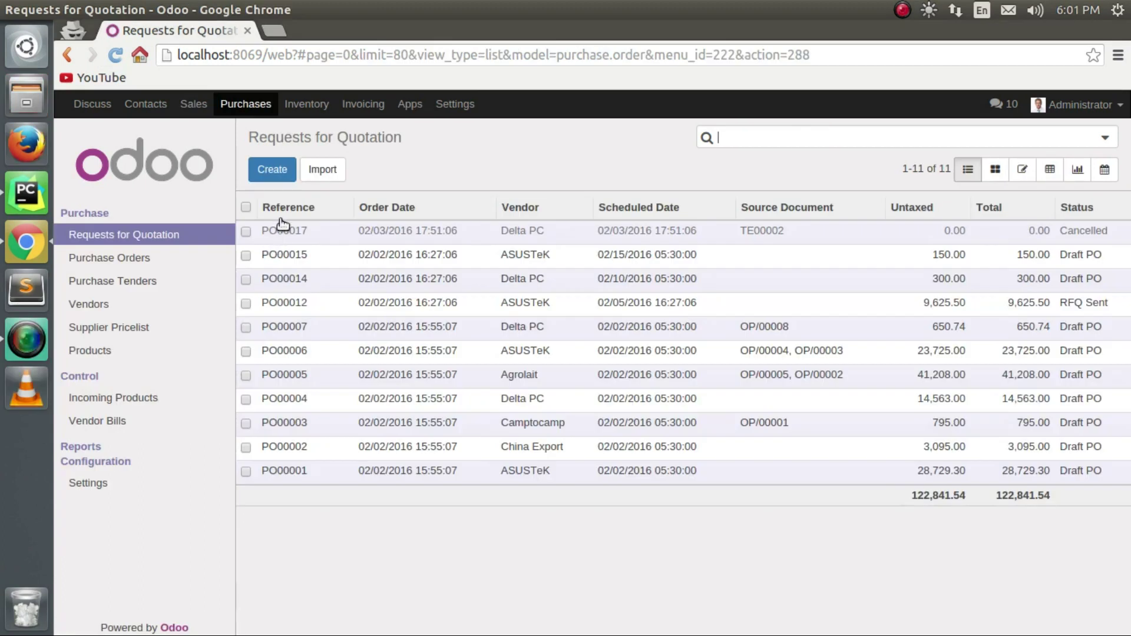
Start a new request for quotation with micromax as the vendor.
click(276, 168)
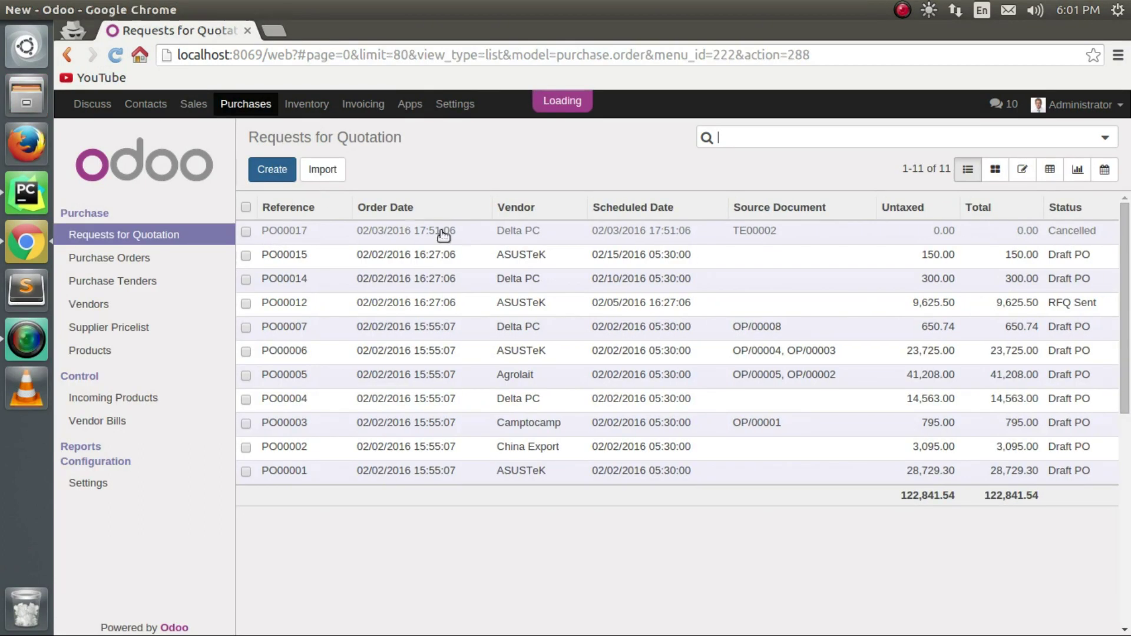
click(669, 321)
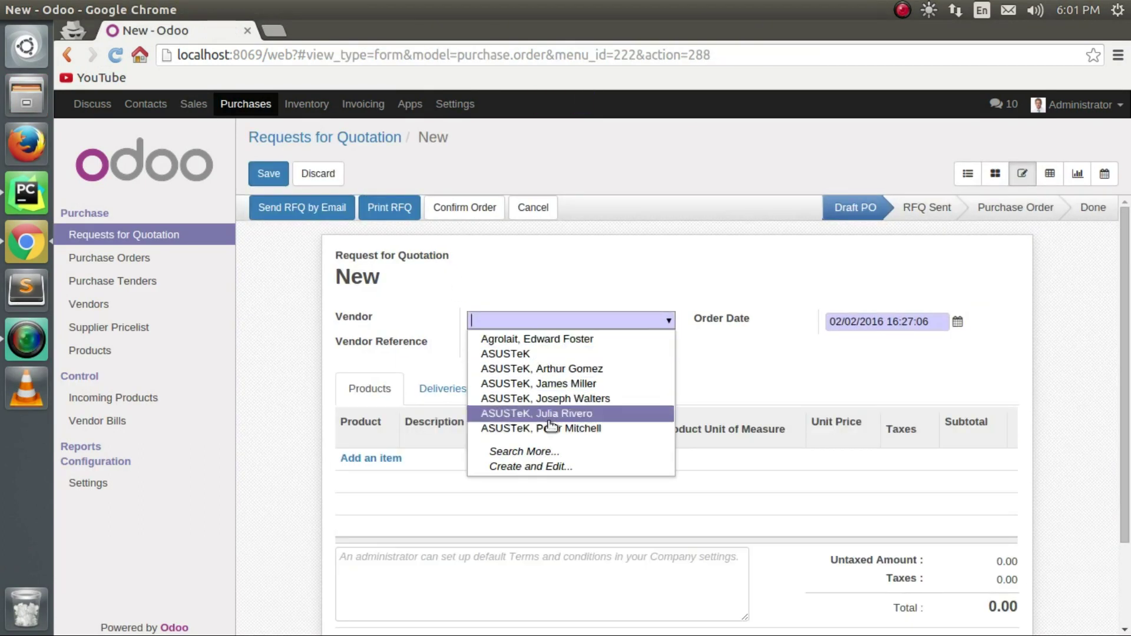
click(548, 454)
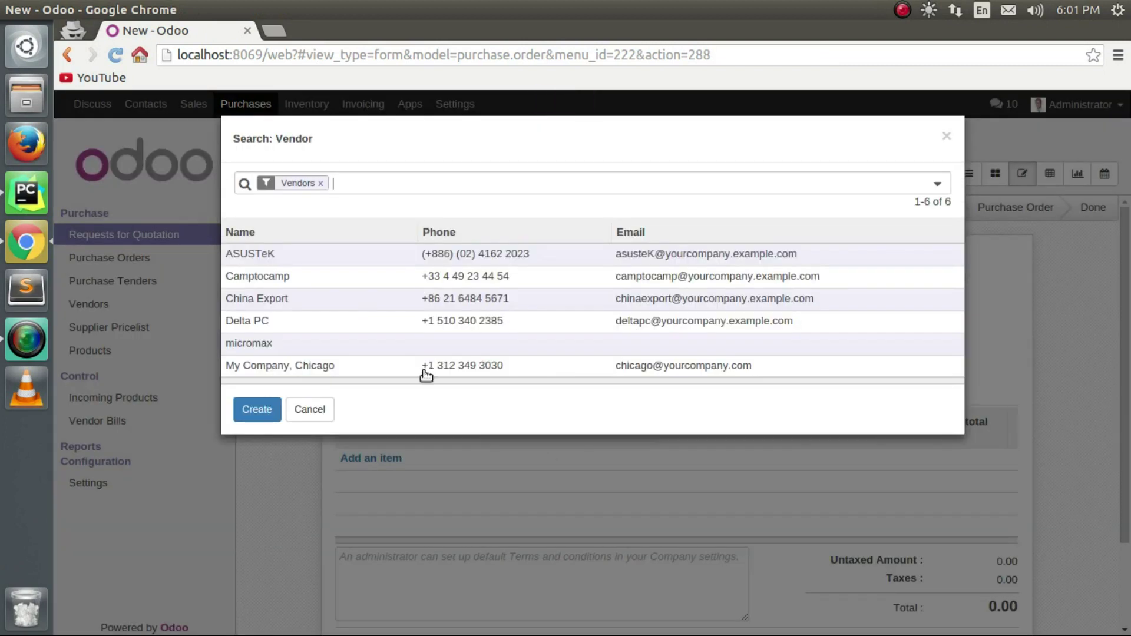
click(324, 349)
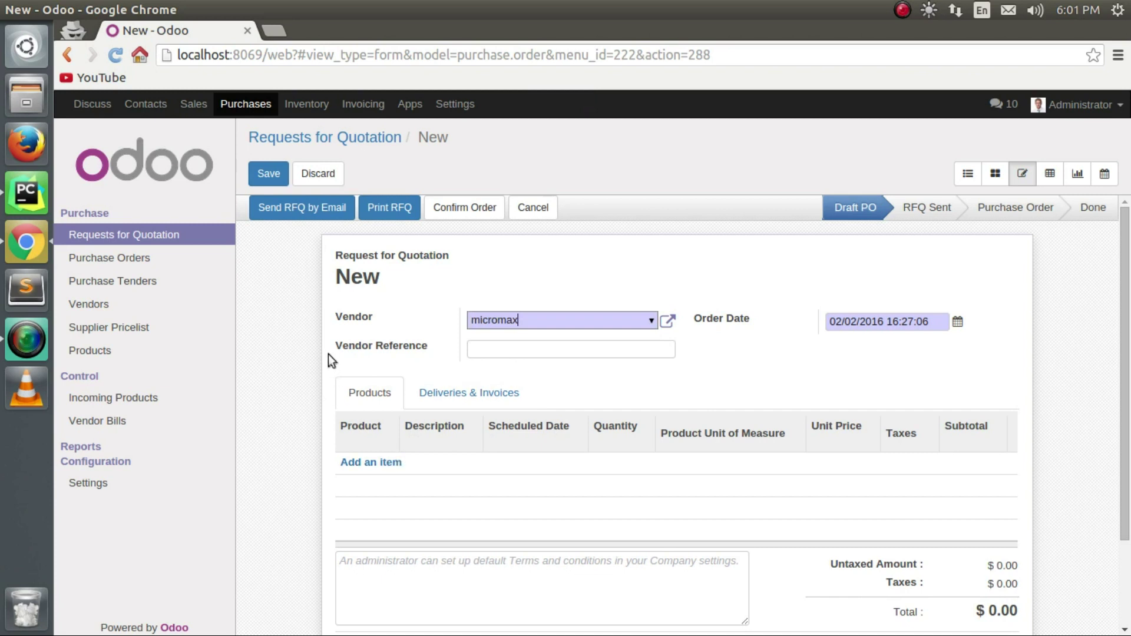
Add a Remote (White) order line with unit price 10 and quantity 100.
click(378, 464)
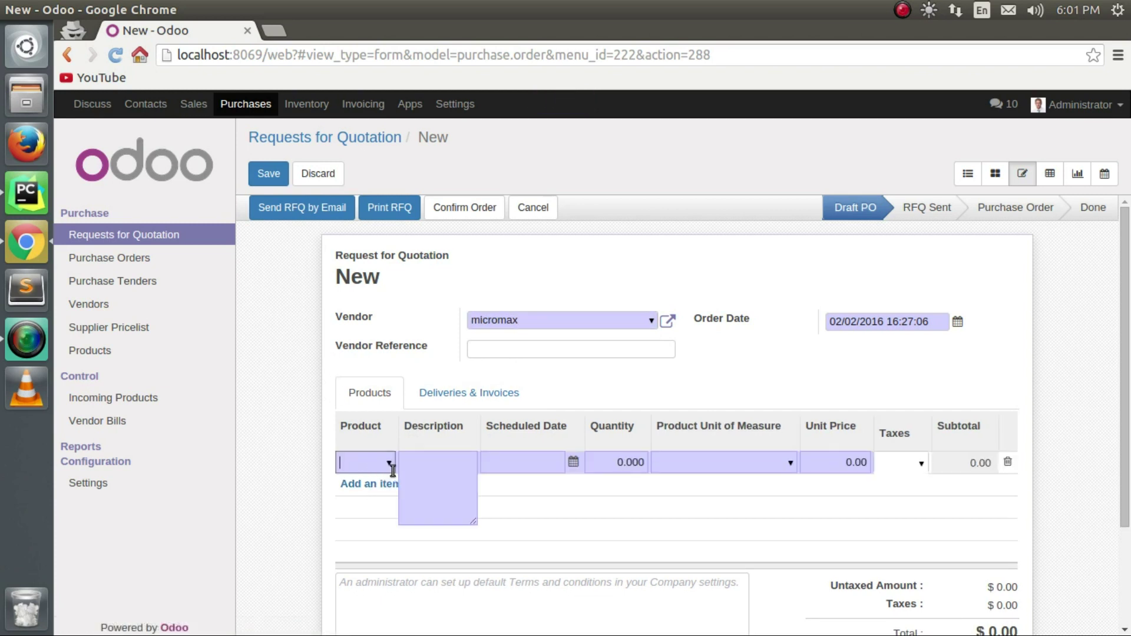
click(390, 465)
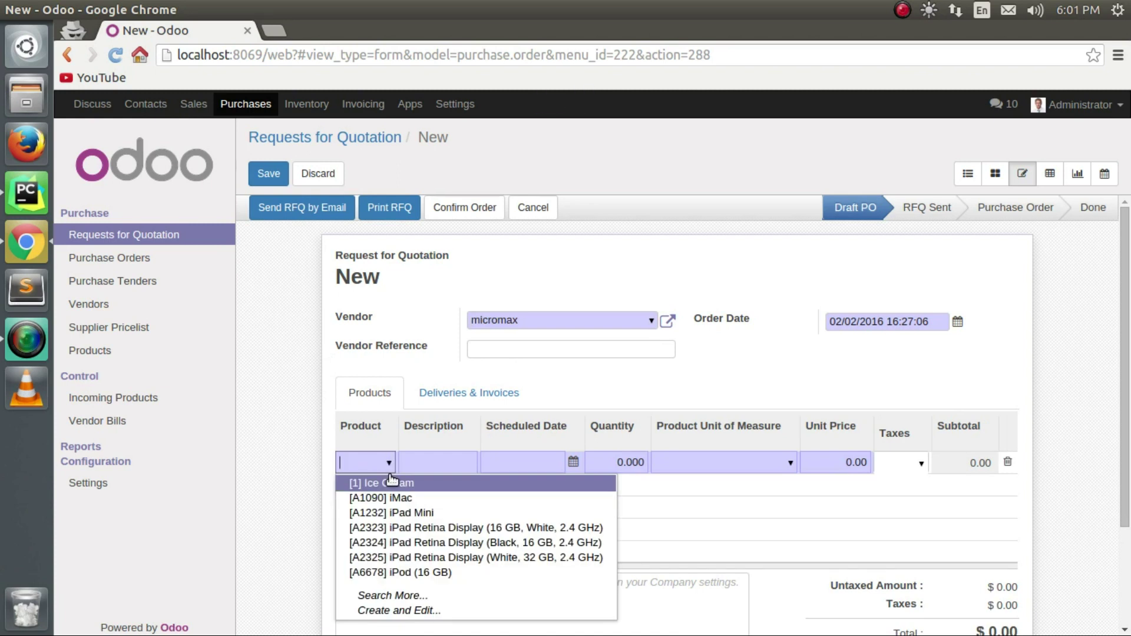
text(REMO)
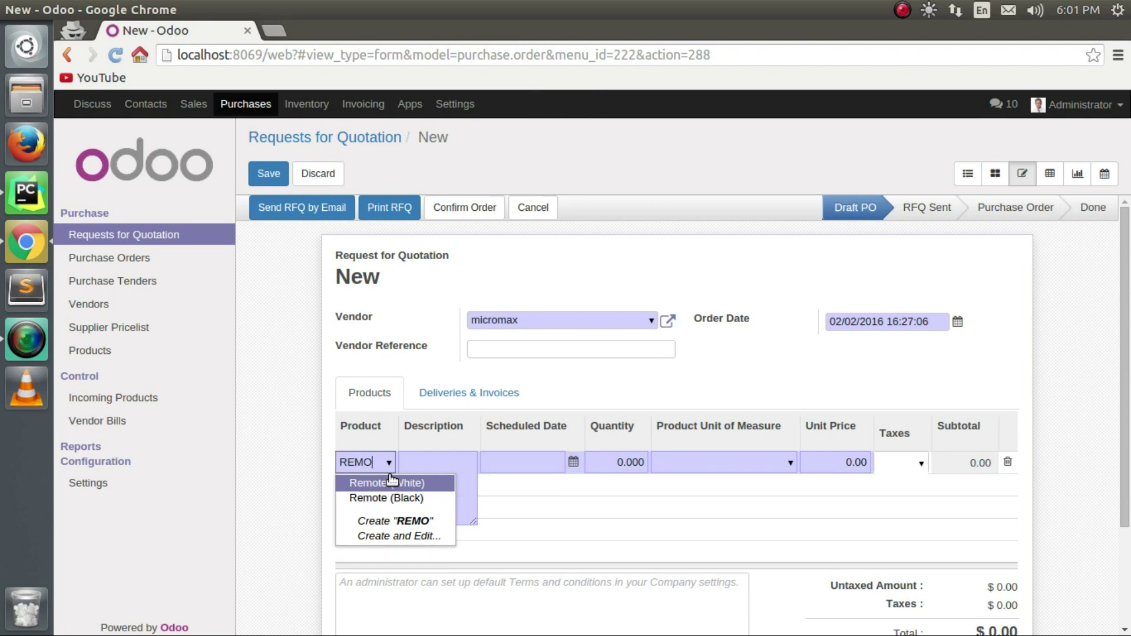
click(392, 483)
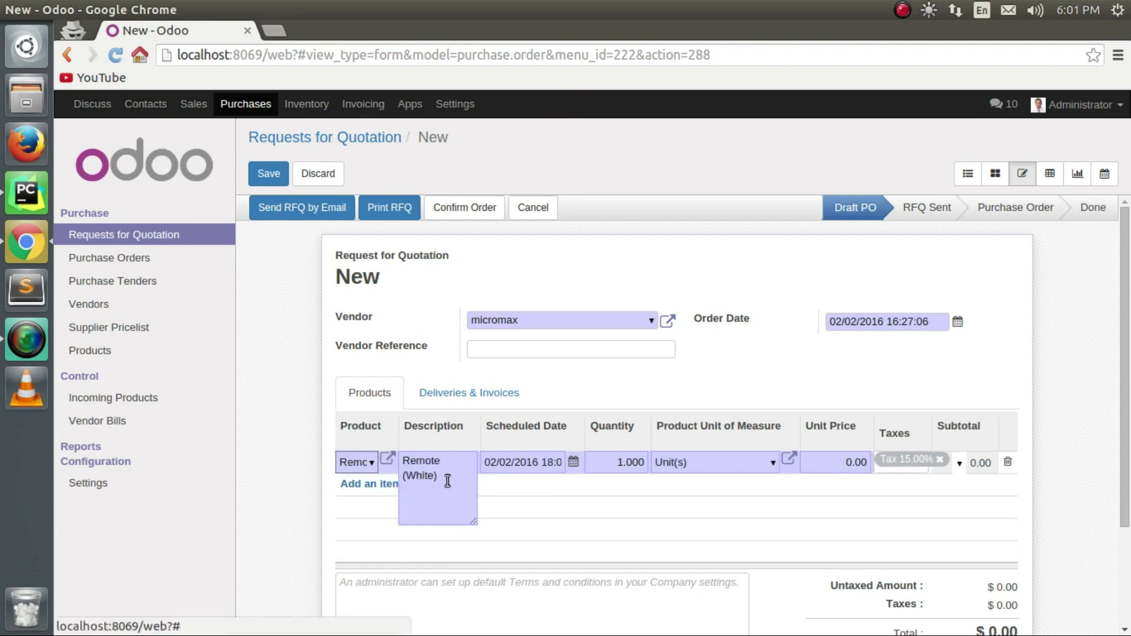
click(825, 463)
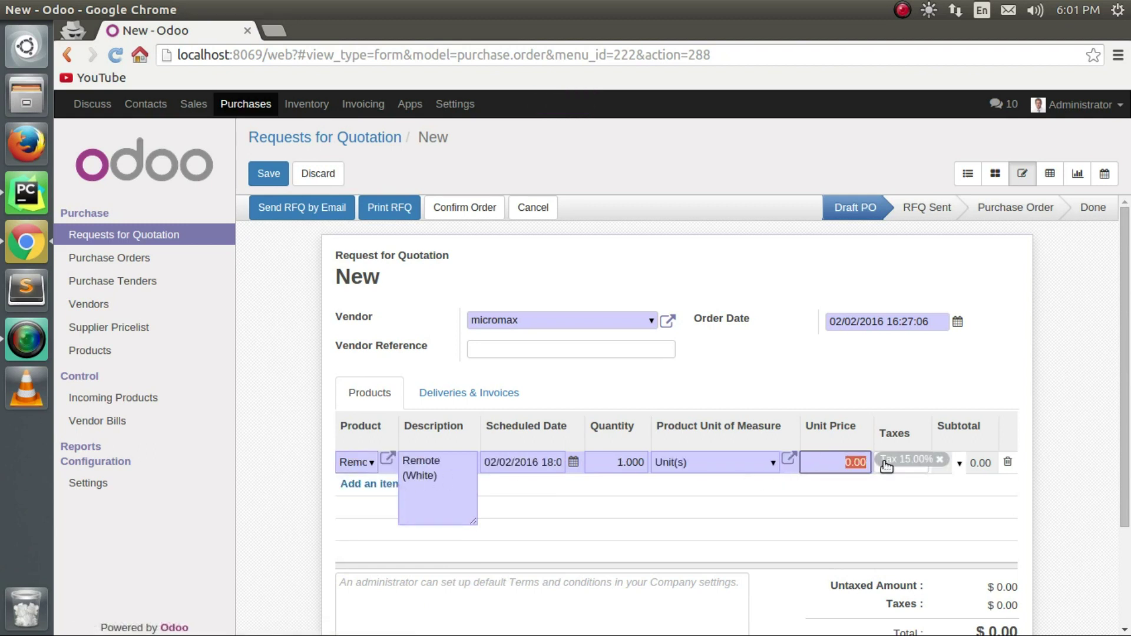
text(10)
click(618, 462)
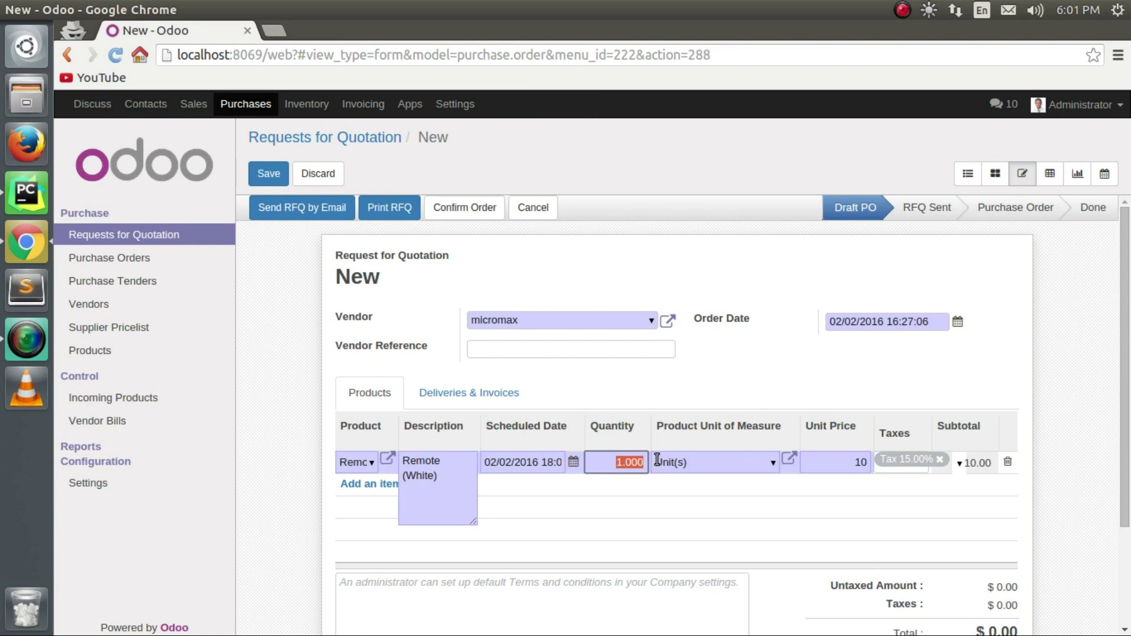
text(100)
scroll(784, 536, down, 2)
scroll(776, 533, up, 2)
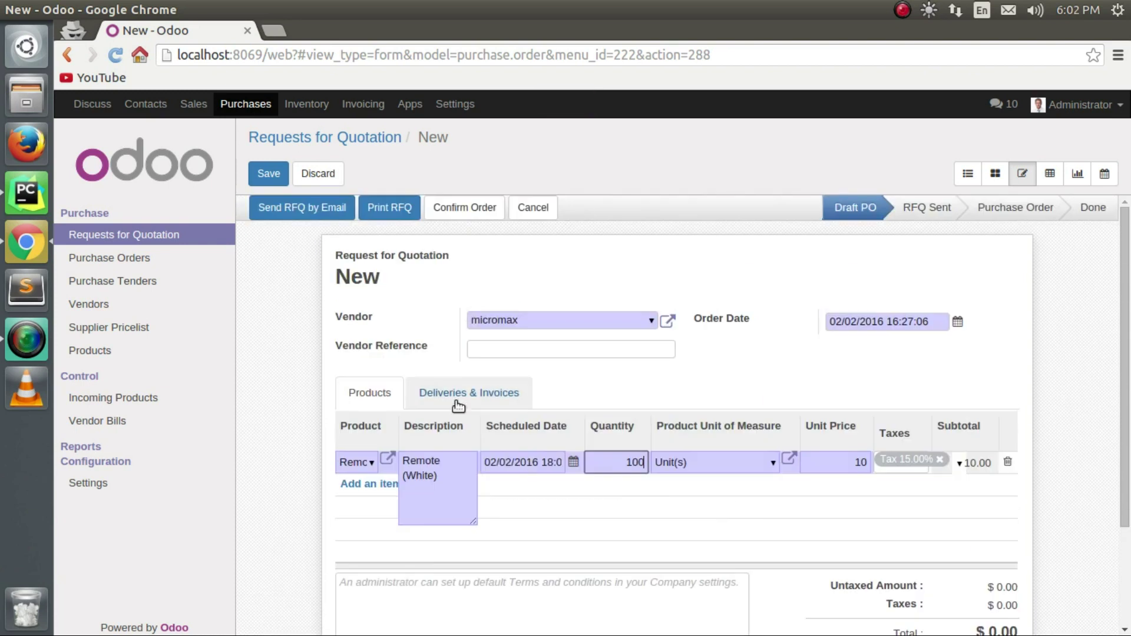
click(458, 402)
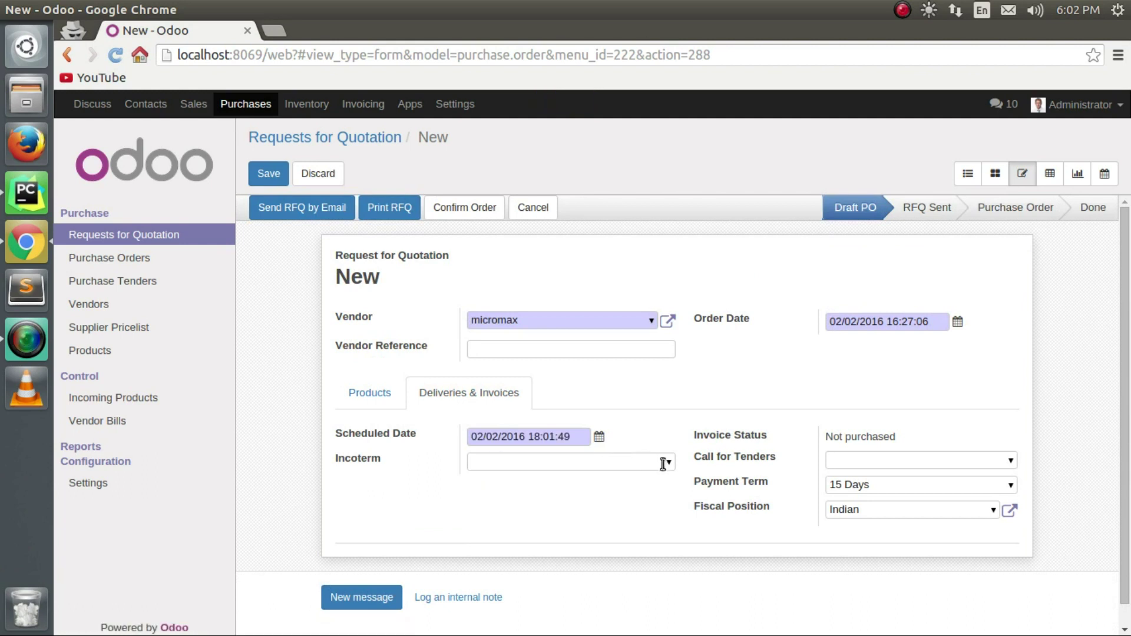
Set the quotation's payment term to Immediate Payment.
click(665, 463)
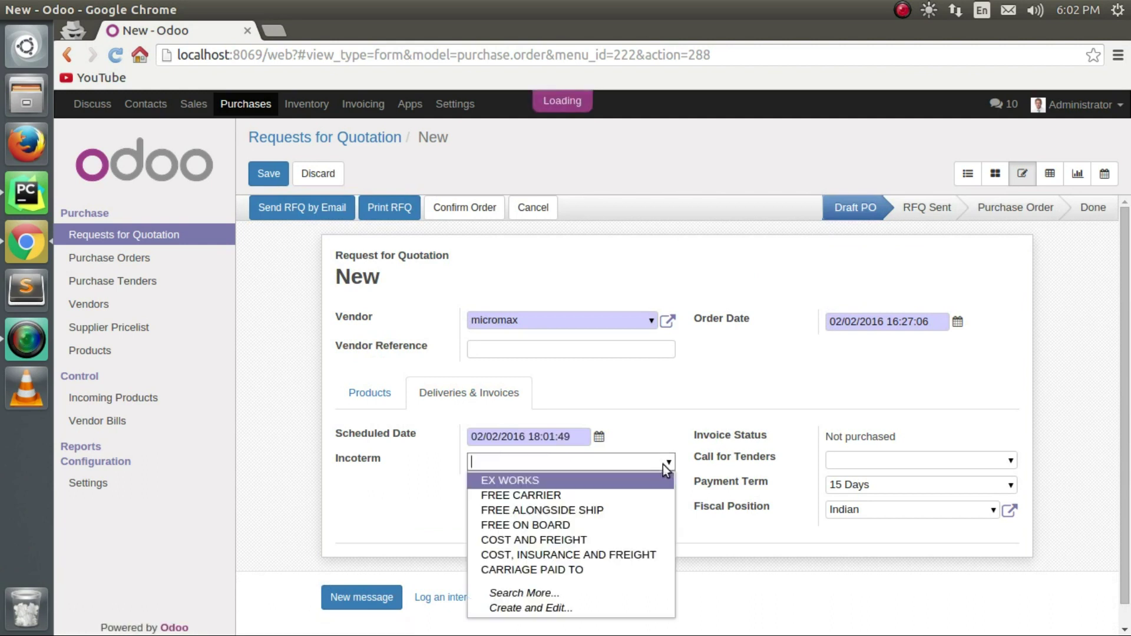
click(1010, 483)
click(925, 563)
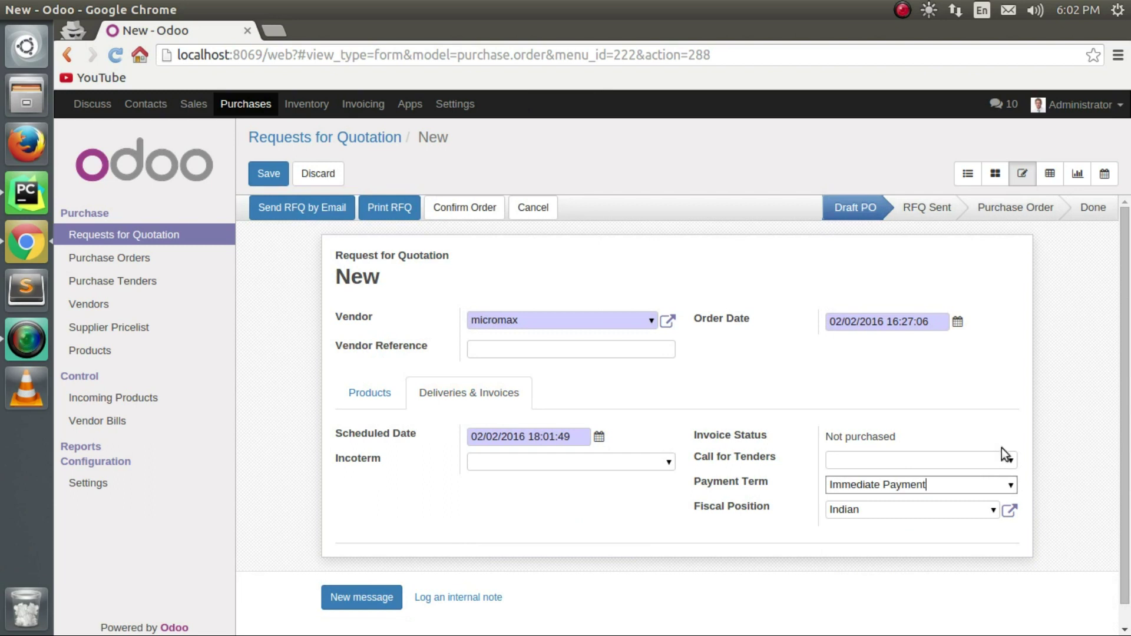
click(1011, 461)
click(973, 460)
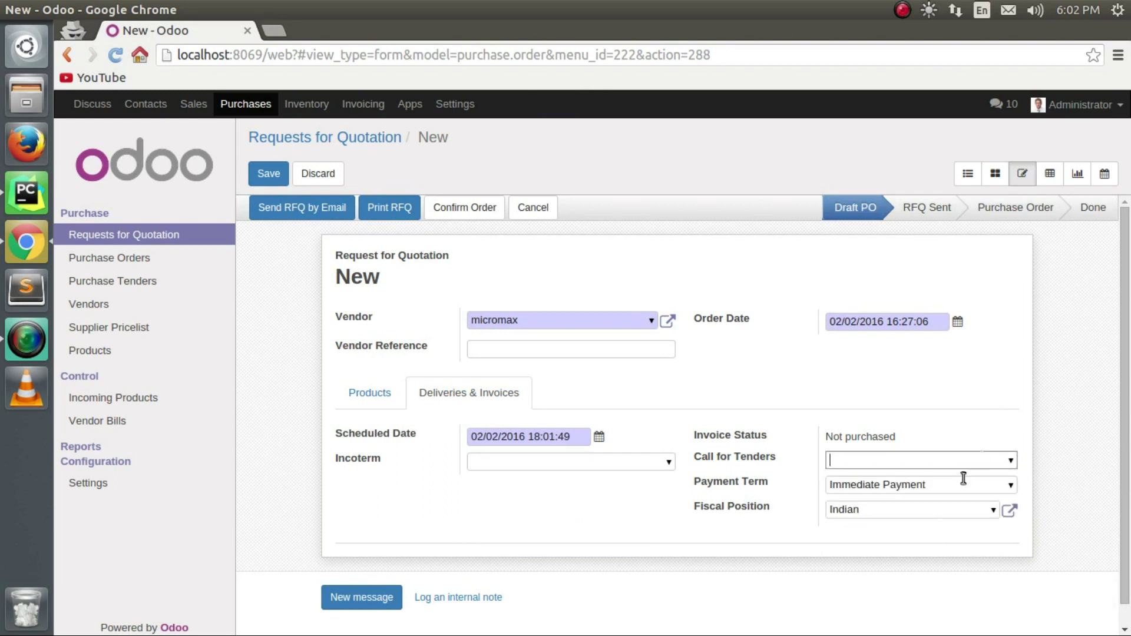
Clear the fiscal position and review the $1,150.00 total including $150.00 tax.
click(996, 511)
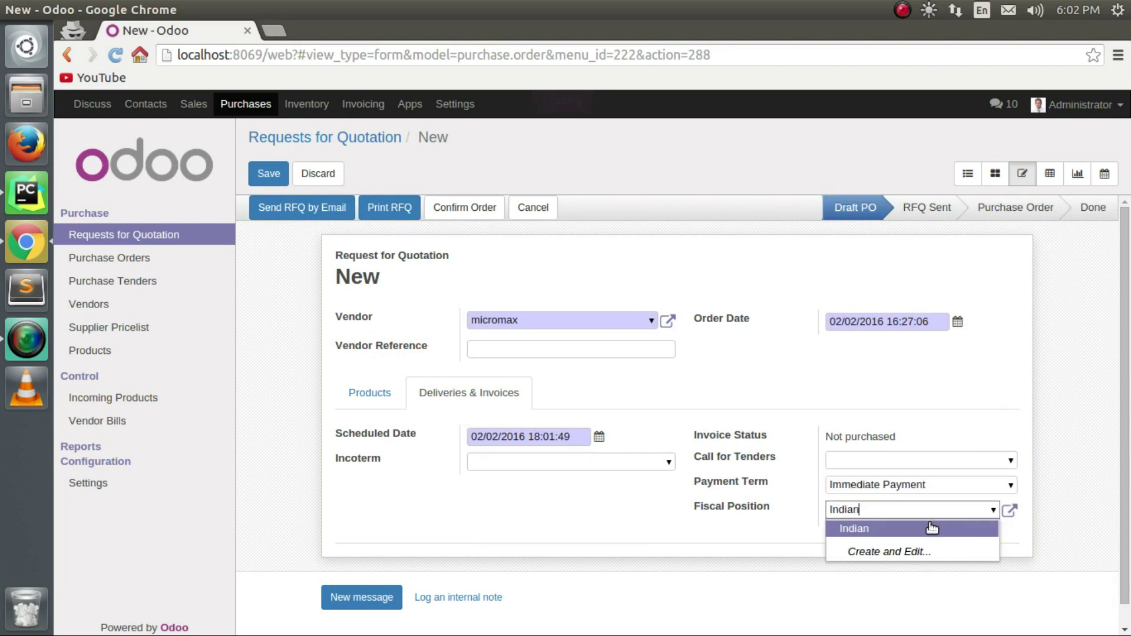
click(940, 513)
key(BackSpace)
key(BackSpace)
key(BackSpace)
key(BackSpace)
key(BackSpace)
key(BackSpace)
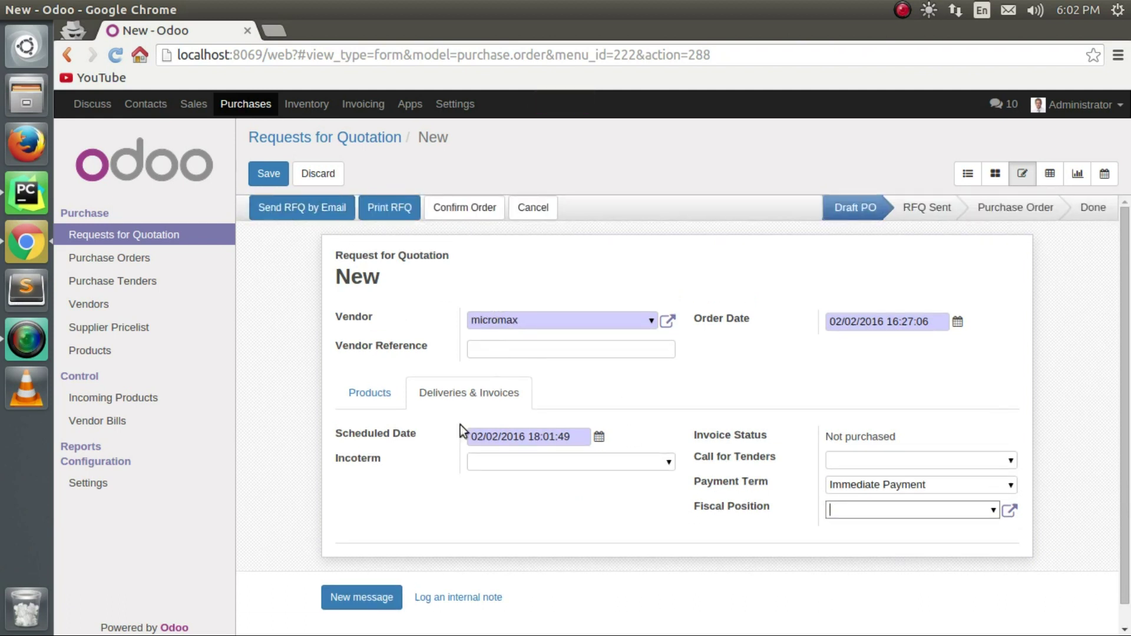
click(377, 395)
click(604, 613)
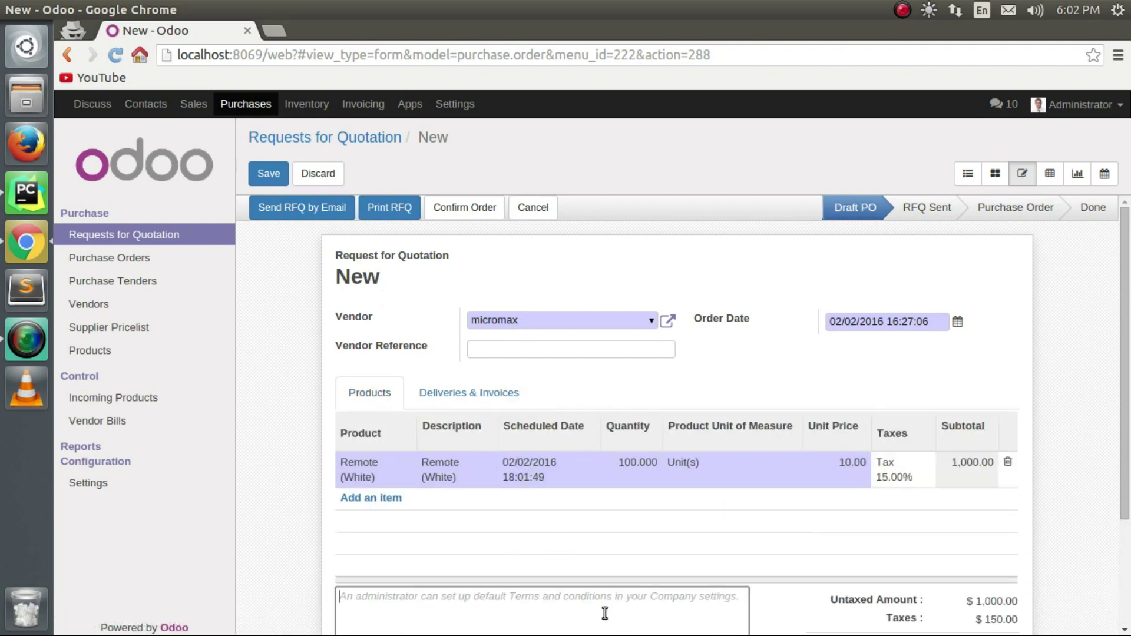
scroll(605, 613, down, 3)
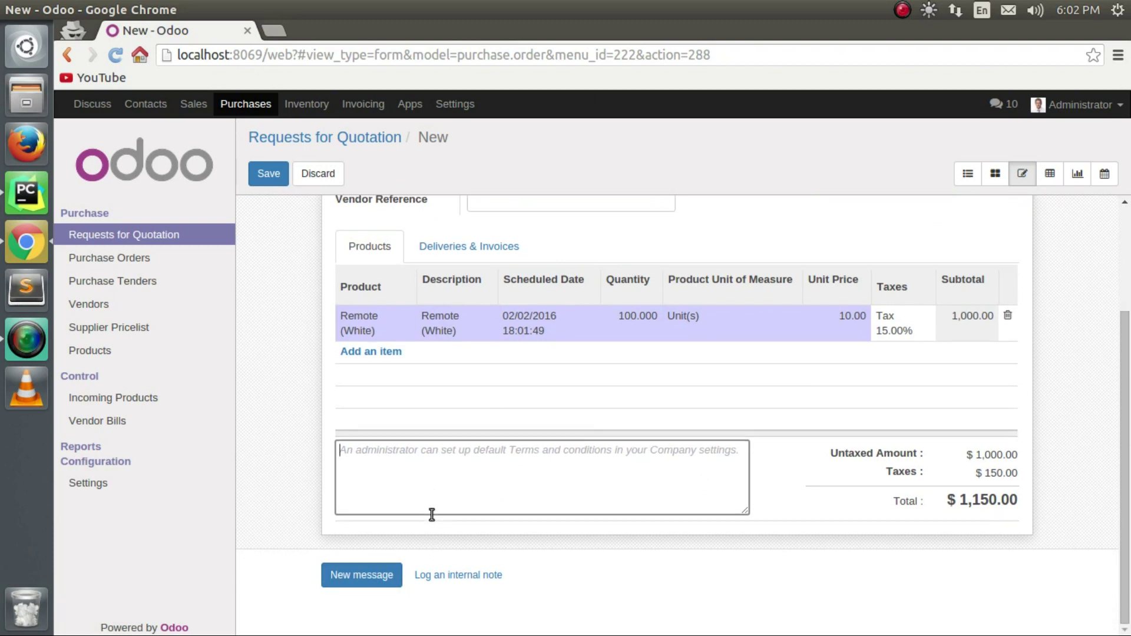
scroll(432, 516, up, 3)
Save the RFQ as PO00020, give micromax an e-mail address, and email it the RFQ.
click(268, 175)
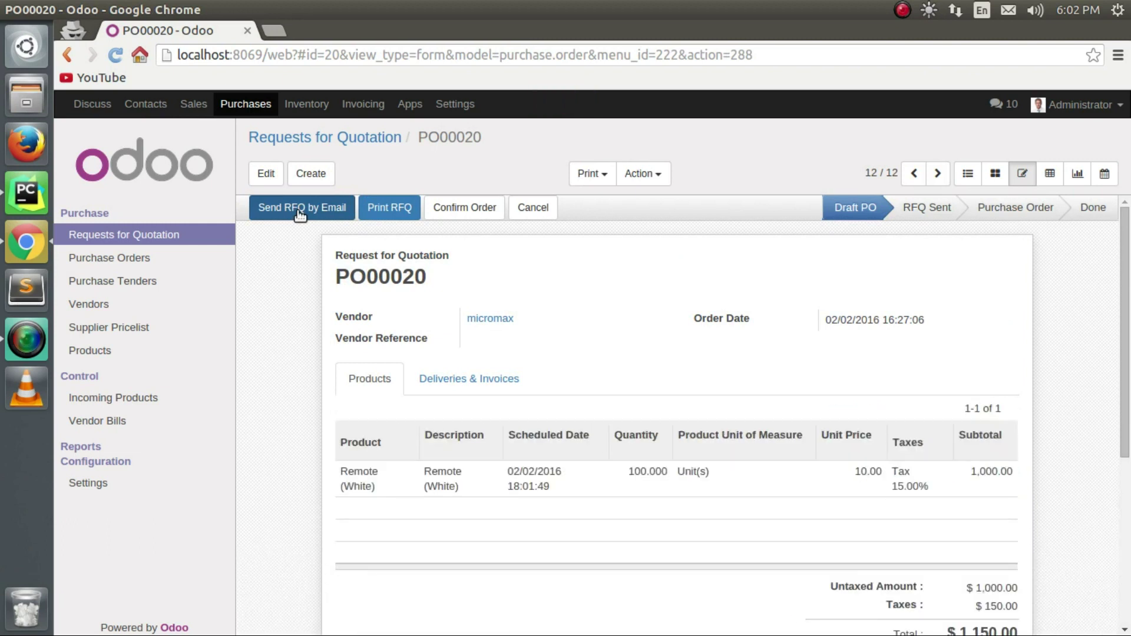
click(300, 209)
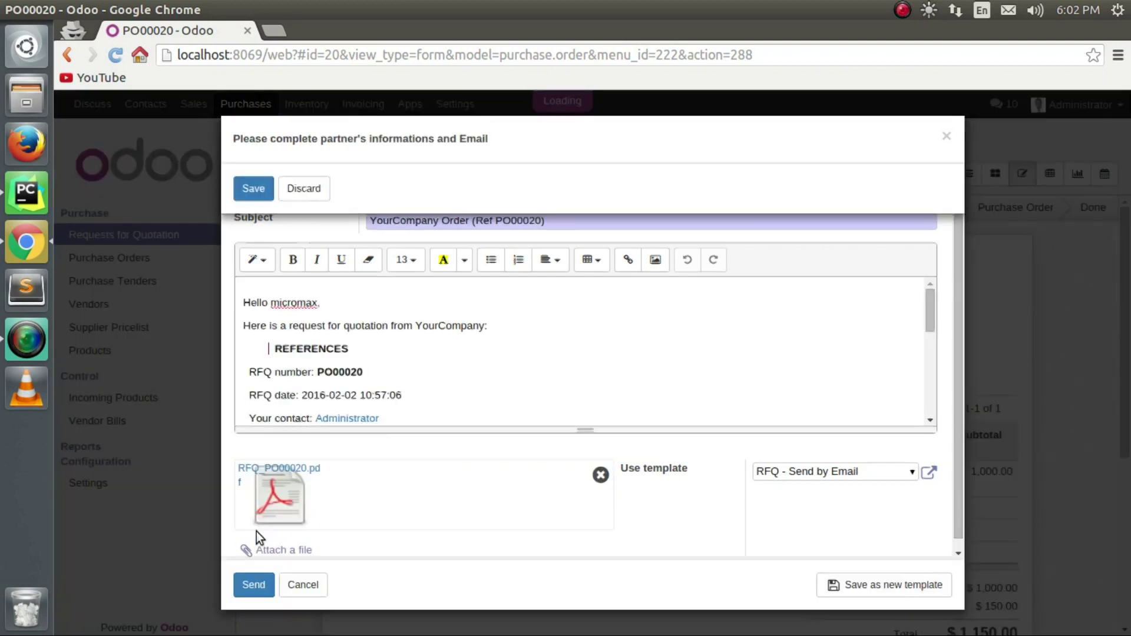
click(445, 329)
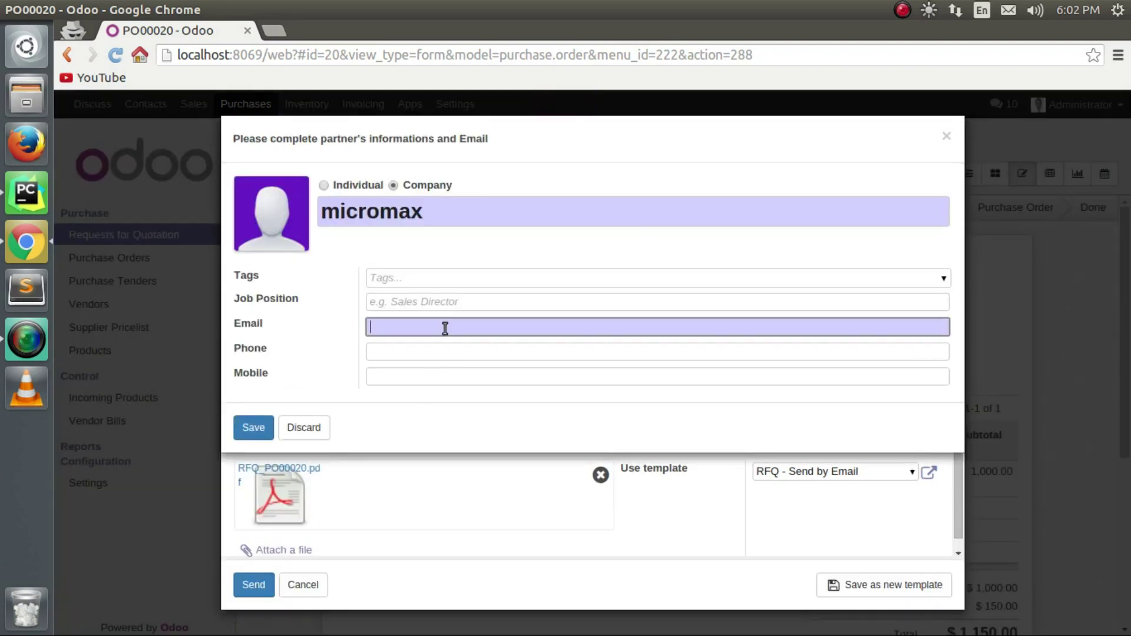
text(MI)
key(BackSpace)
key(BackSpace)
key(BackSpace)
key(BackSpace)
key(BackSpace)
click(265, 429)
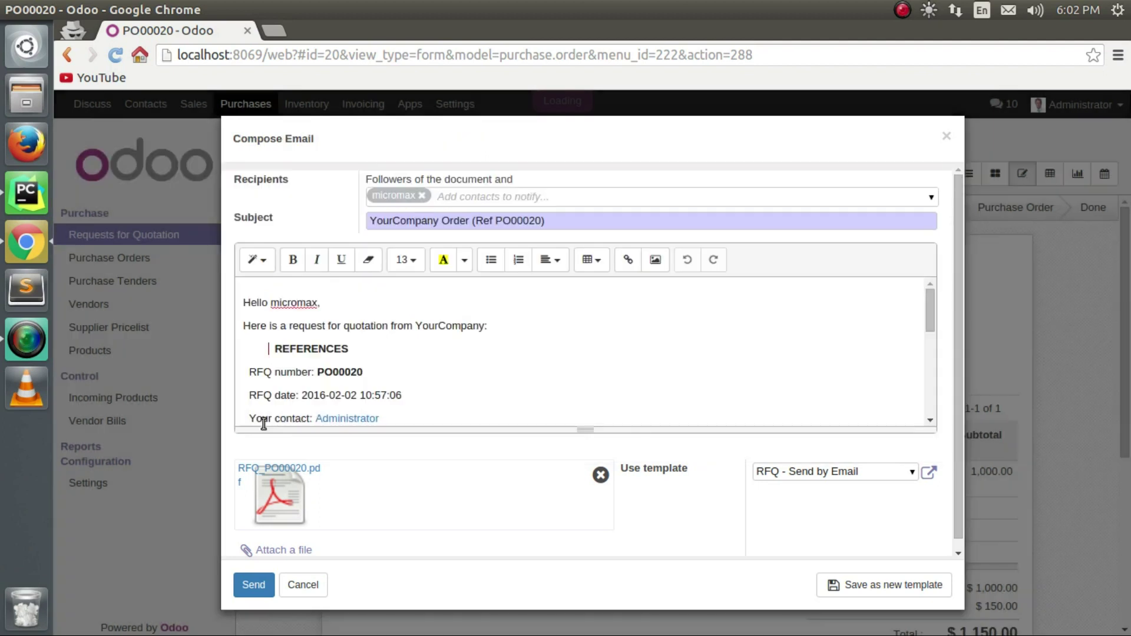
click(261, 589)
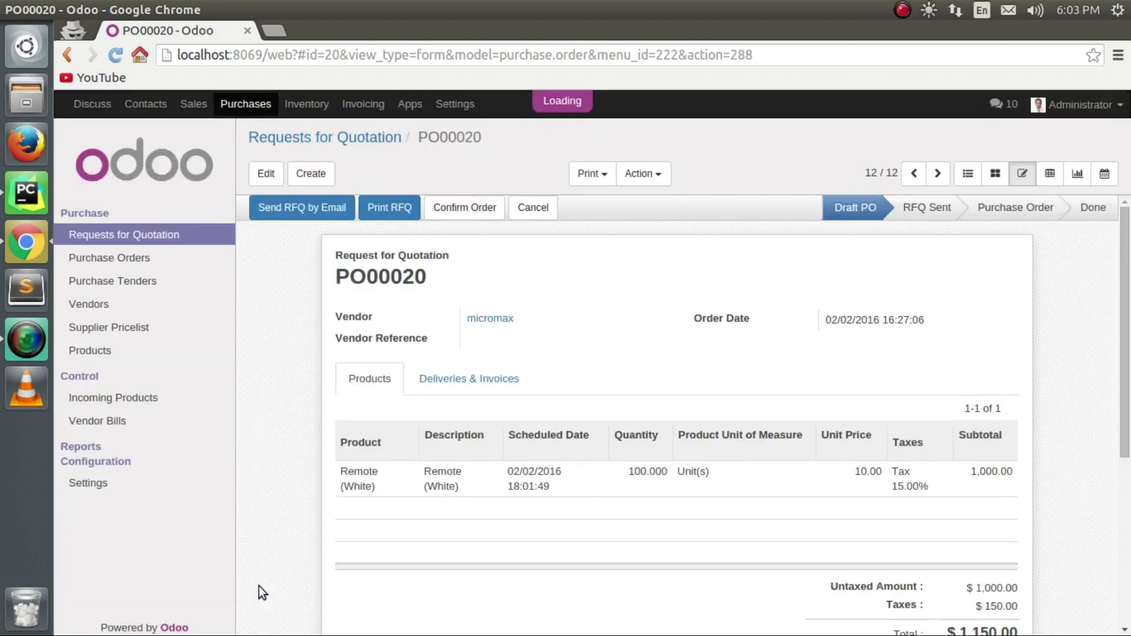
Confirm PO00020 as a purchase order and go to the Purchase Orders list.
scroll(317, 547, down, 8)
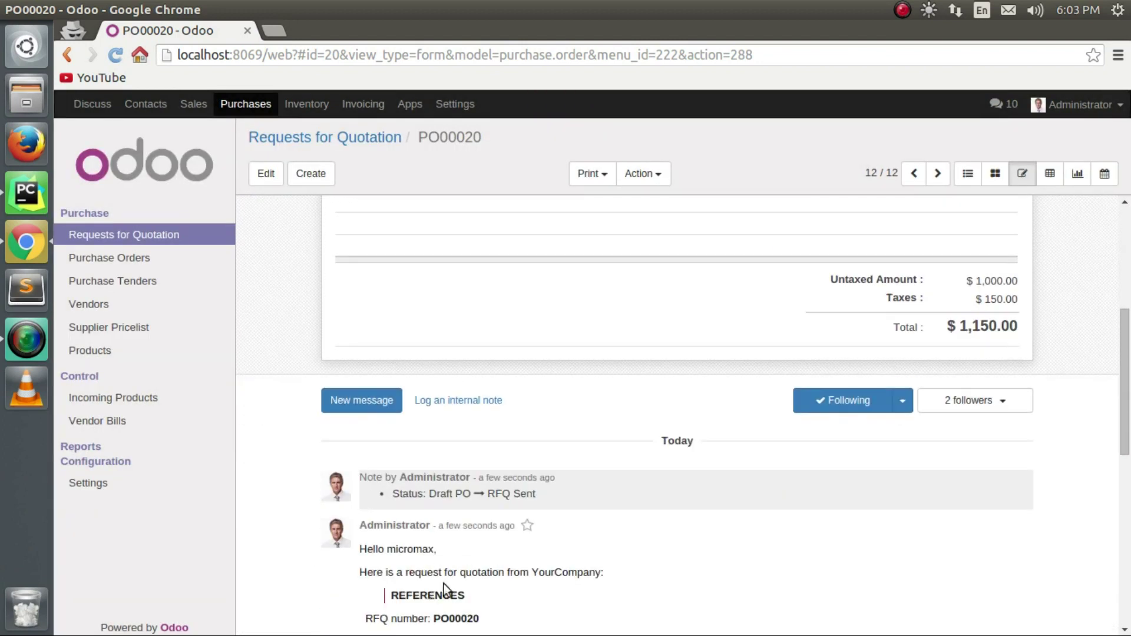
scroll(504, 488, up, 8)
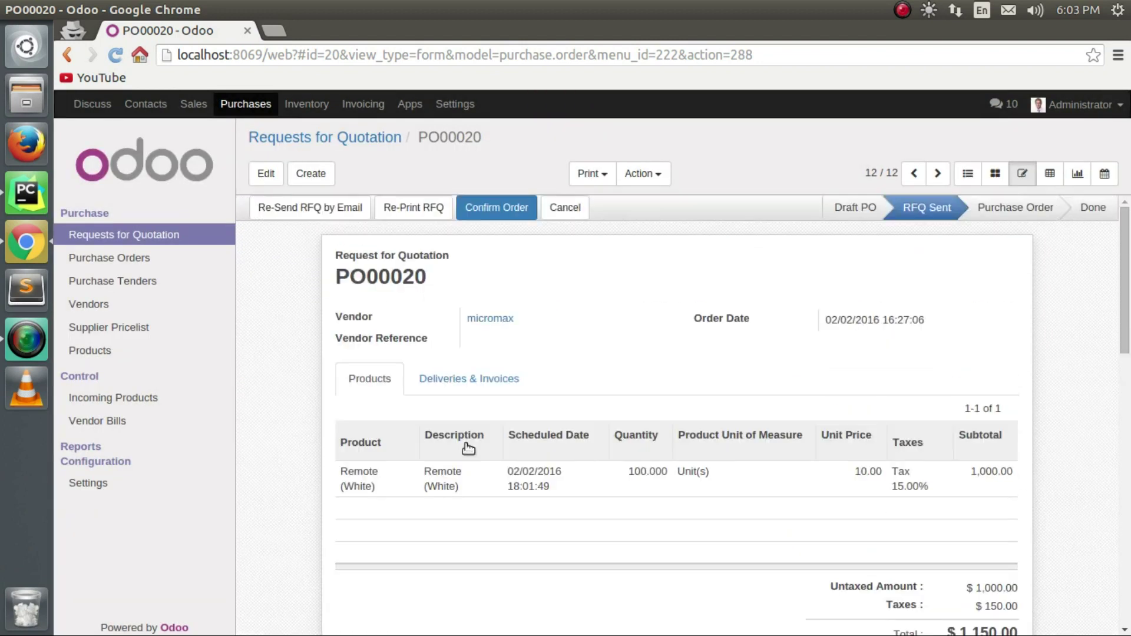
click(521, 208)
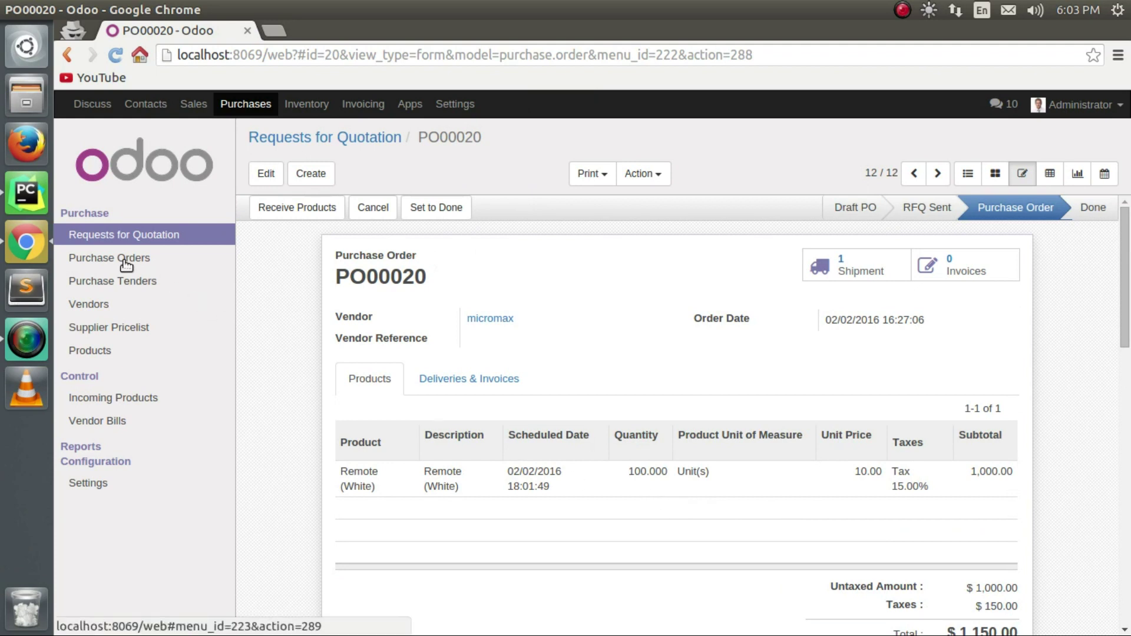
click(126, 259)
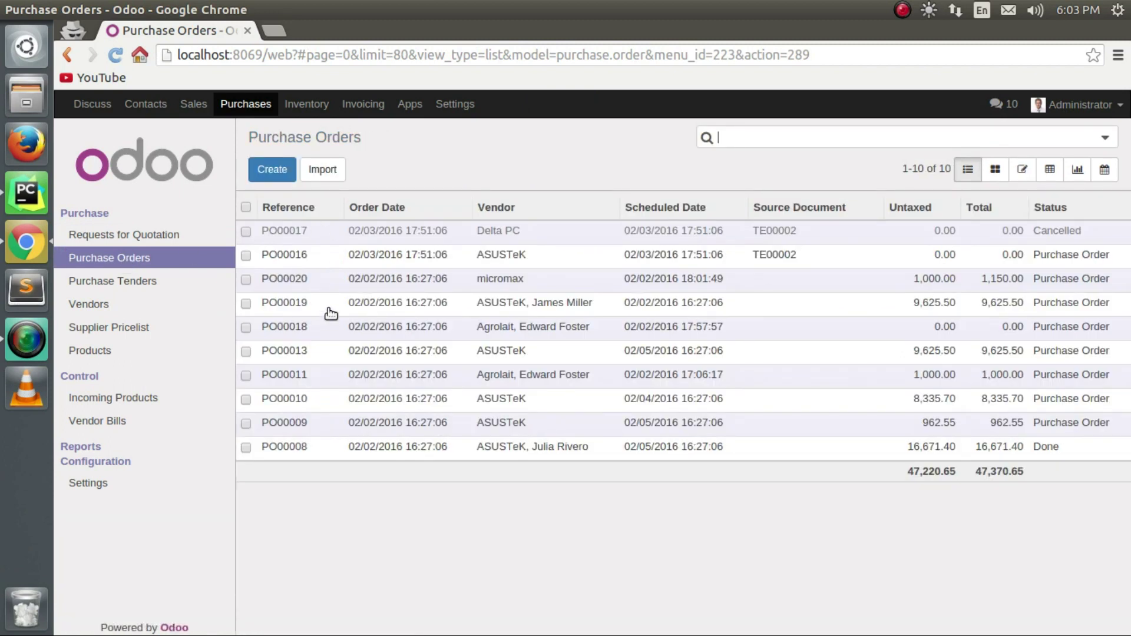
Receive all 100 Remote (White) units of PO00020 by validating receipt WH/IN/00014.
click(338, 282)
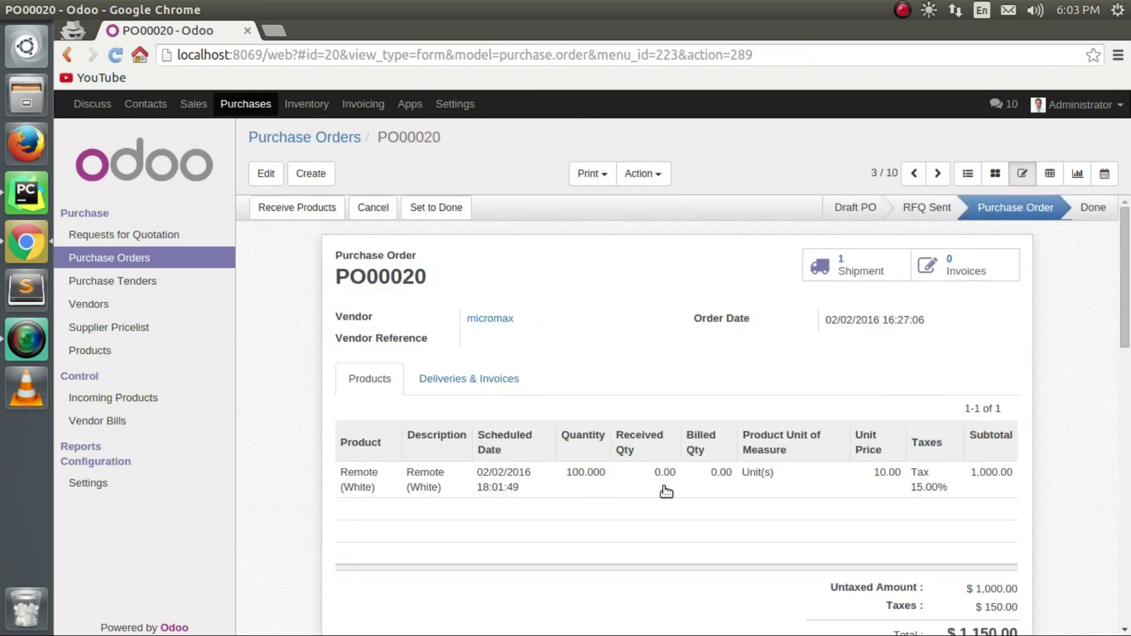
click(277, 208)
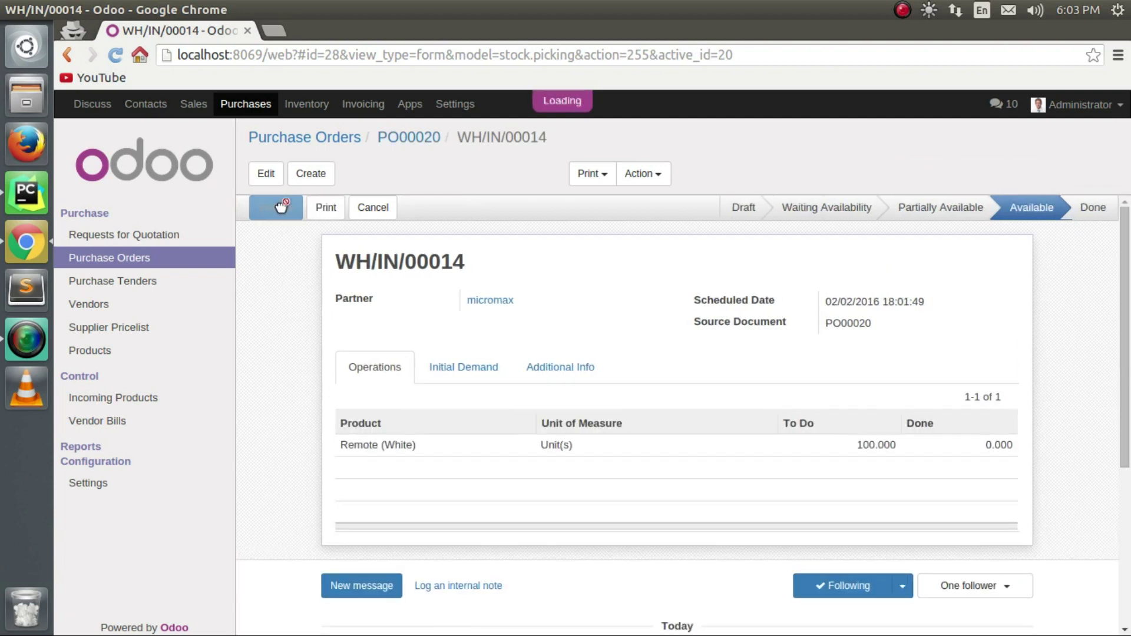
click(277, 207)
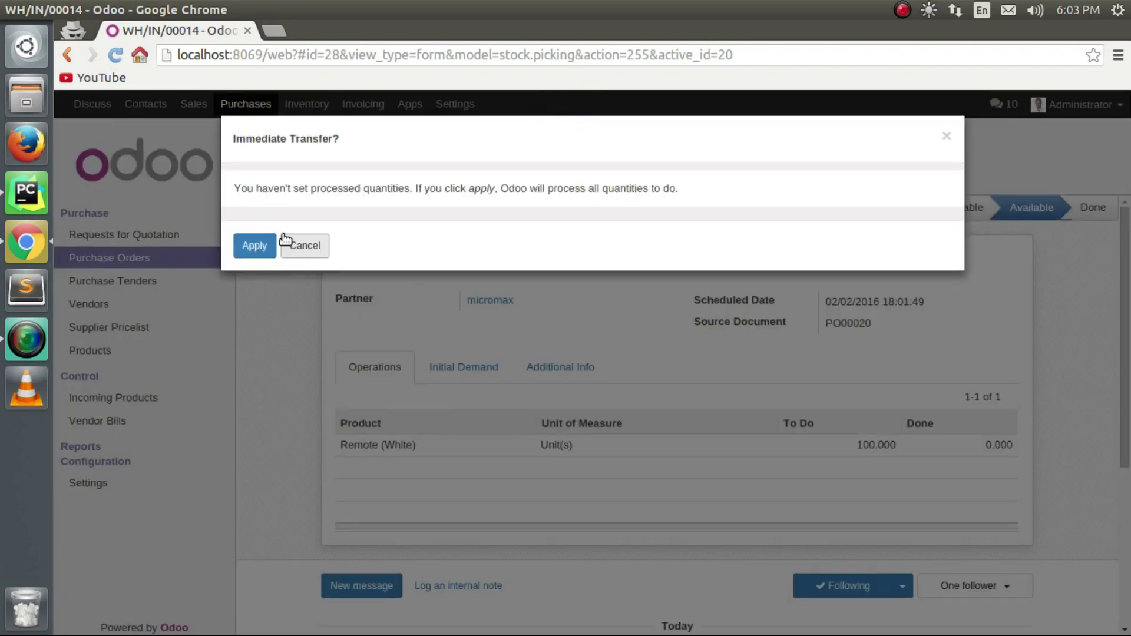
click(262, 249)
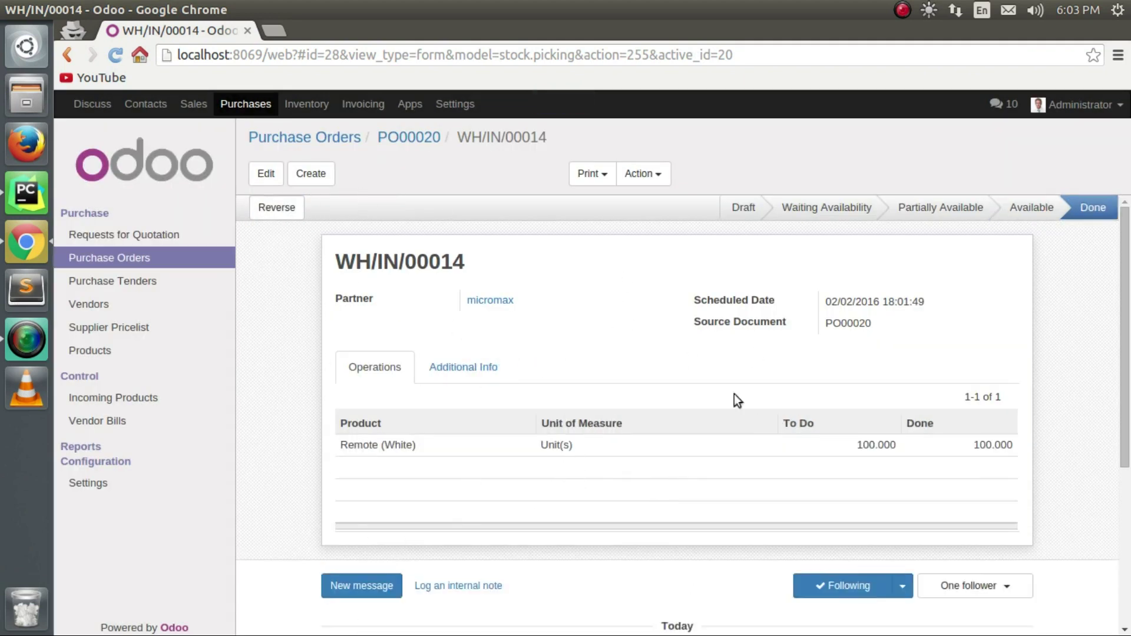
click(405, 139)
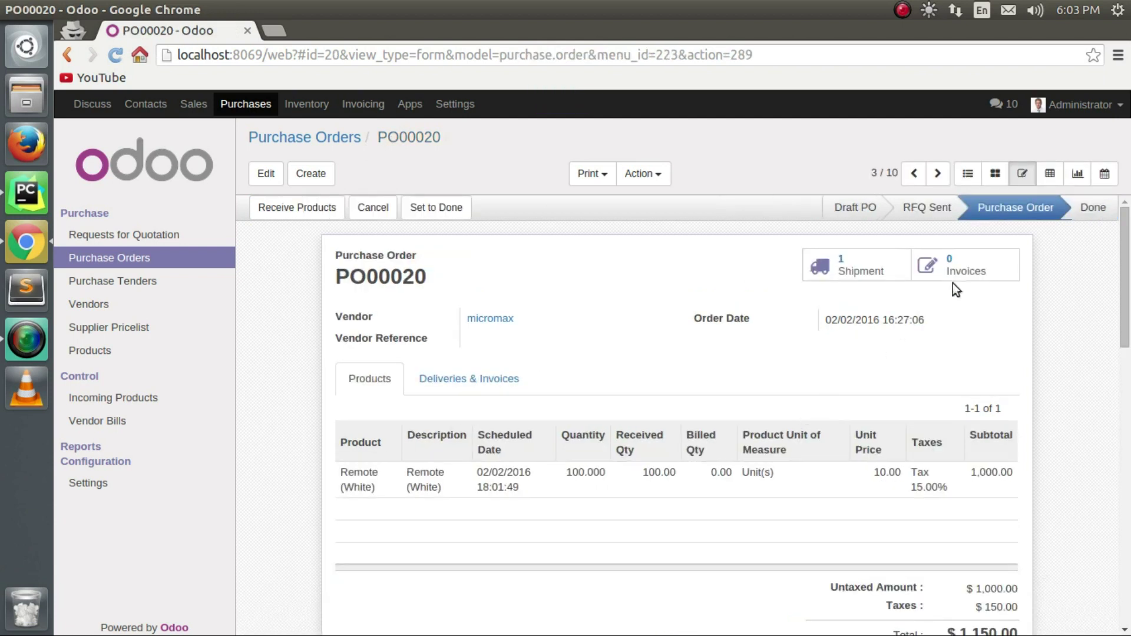
click(935, 278)
Create a new vendor bill for micromax.
click(272, 169)
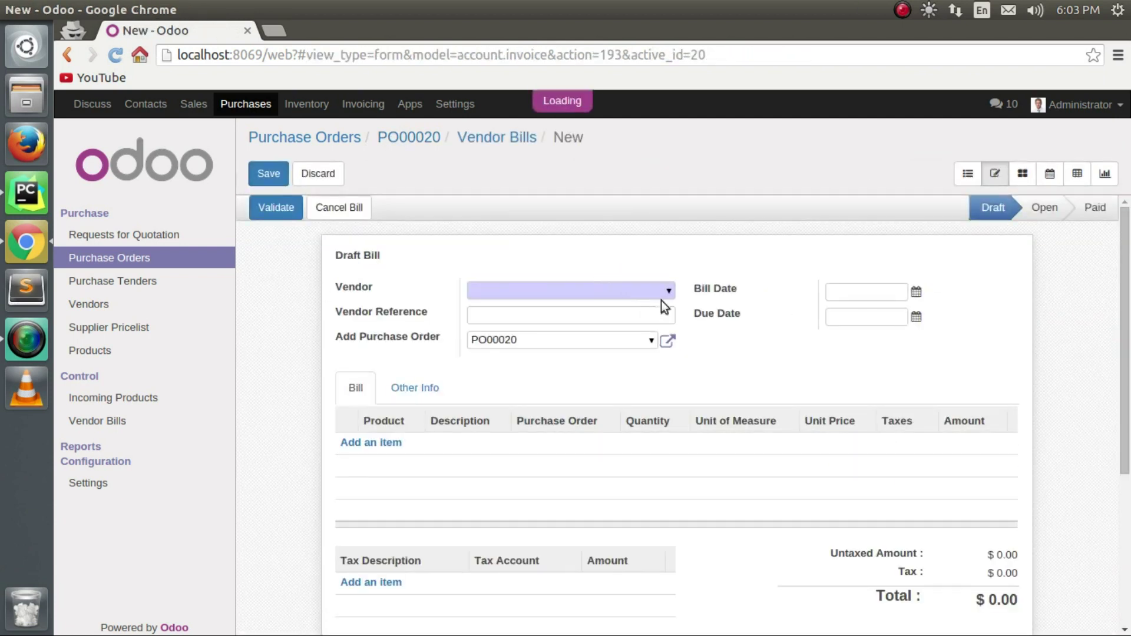
click(666, 288)
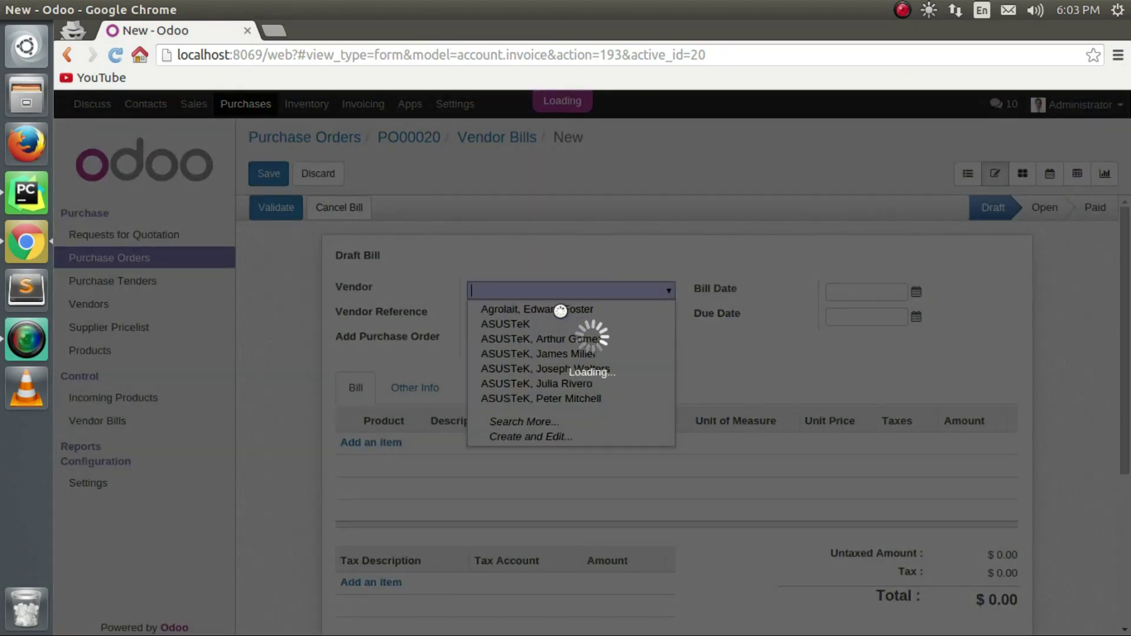
text(micromax)
click(690, 259)
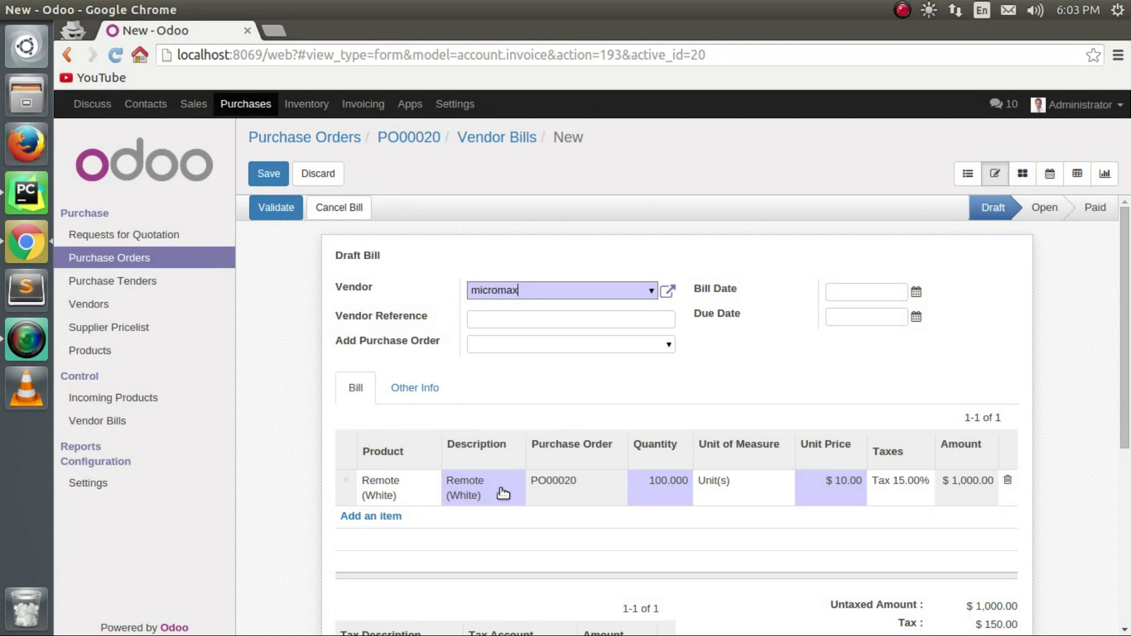
Date the bill 02/02/2016, due 02/17/2016, and validate it as BILL/2016/0007.
click(915, 294)
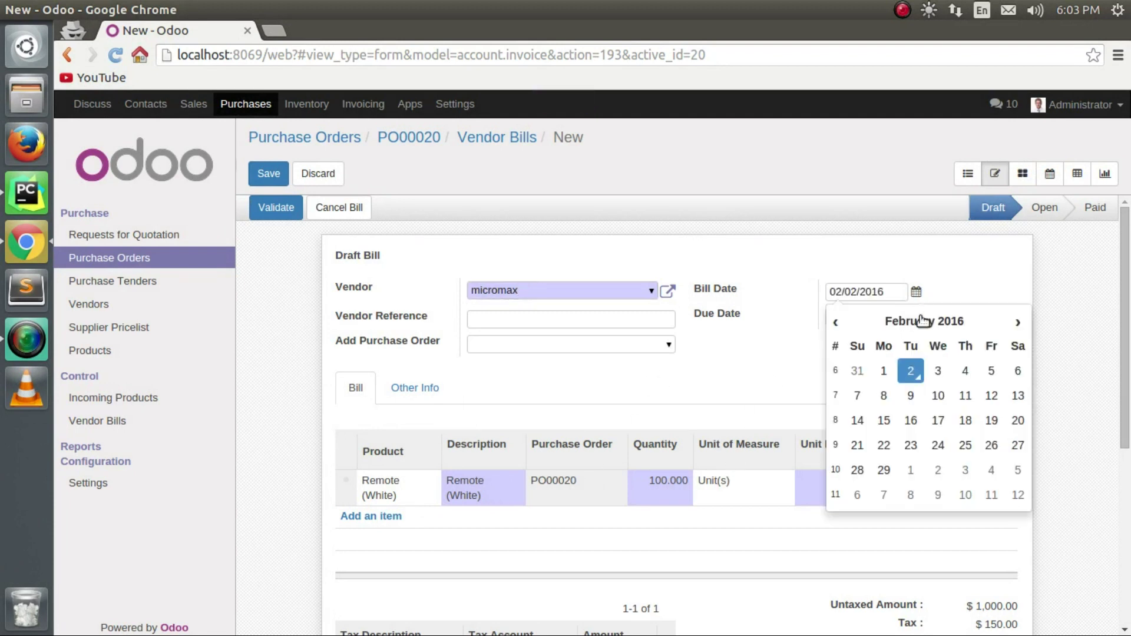
click(942, 282)
click(917, 316)
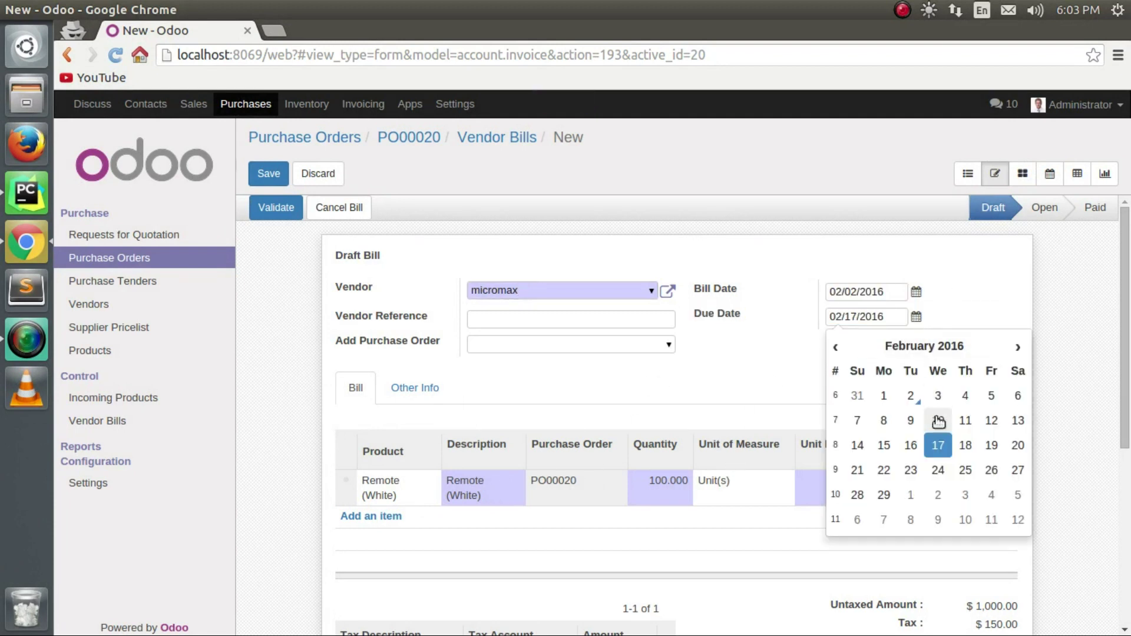
click(938, 445)
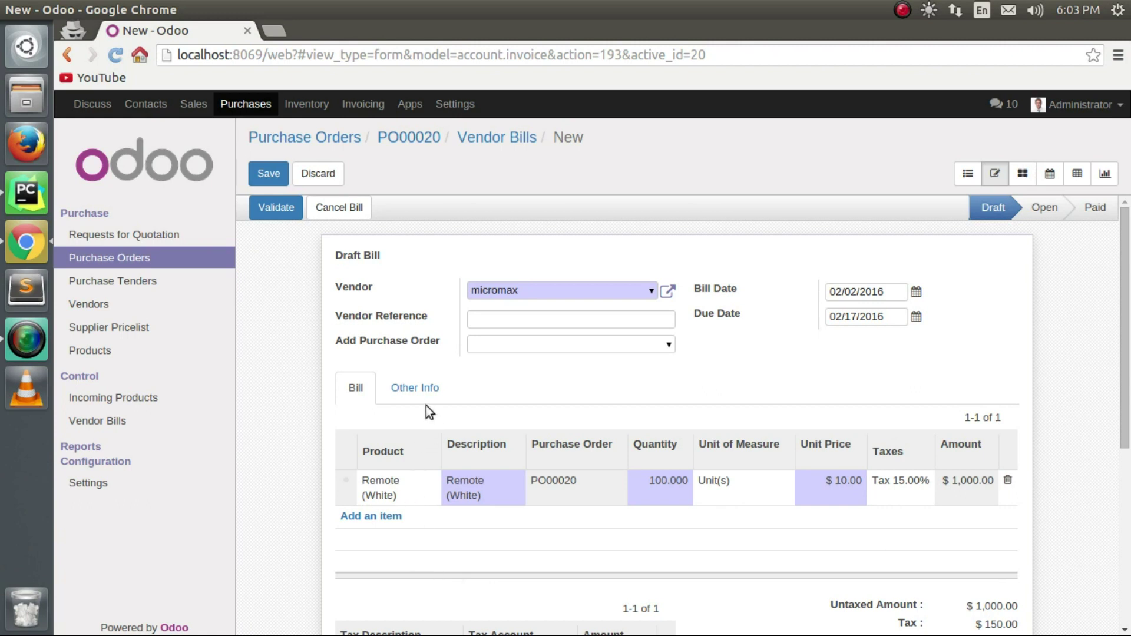
click(423, 390)
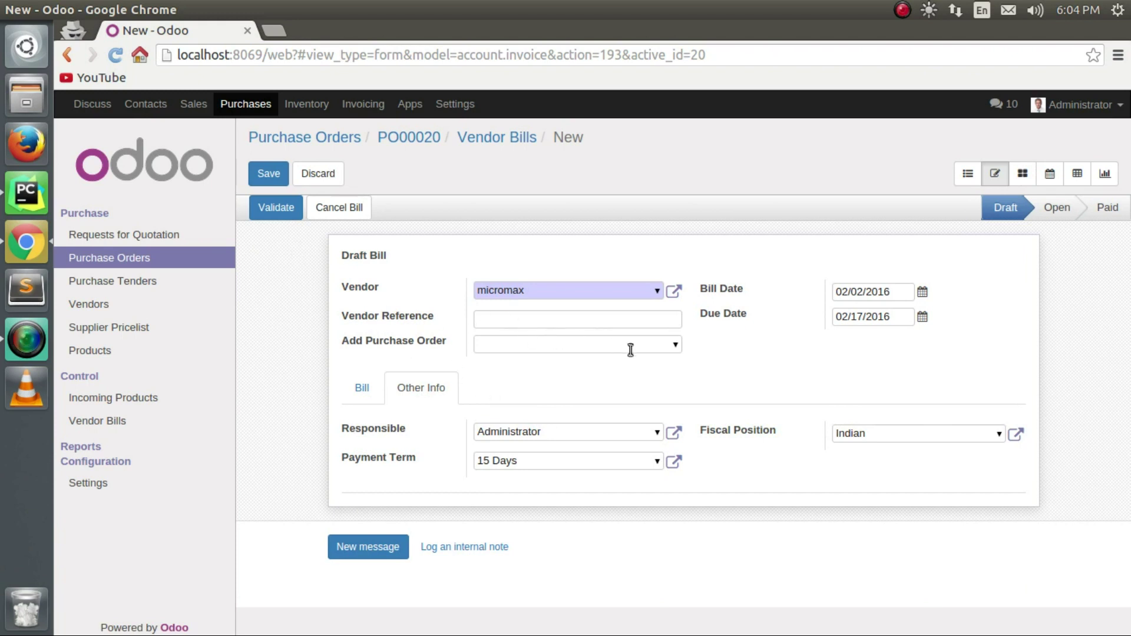
click(293, 211)
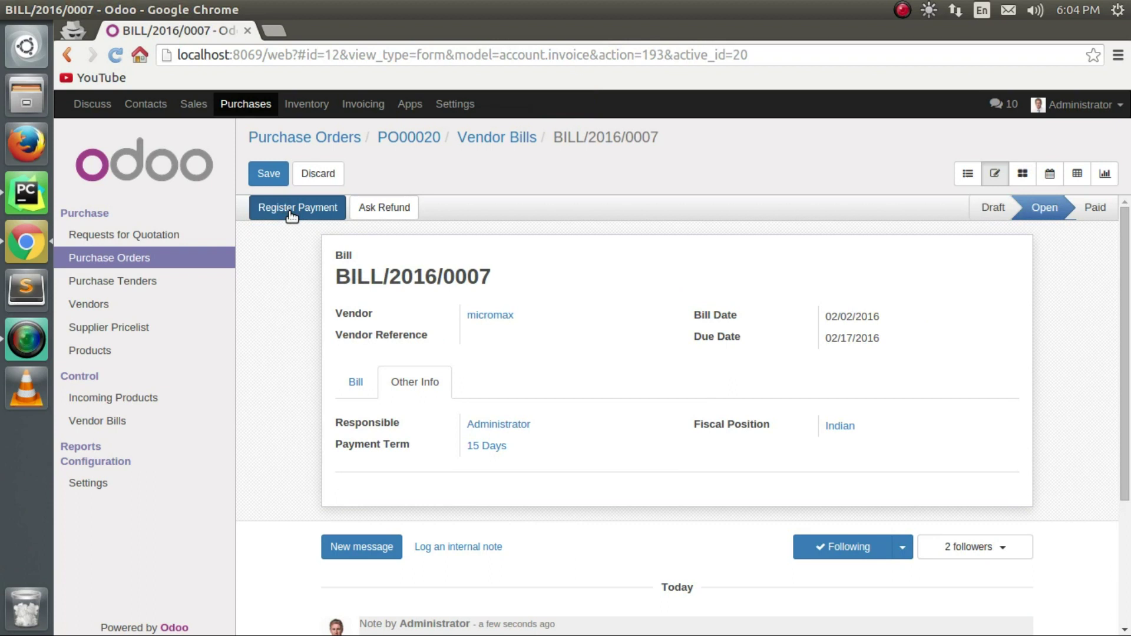
Register a Cash (USD) payment for BILL/2016/0007.
click(289, 212)
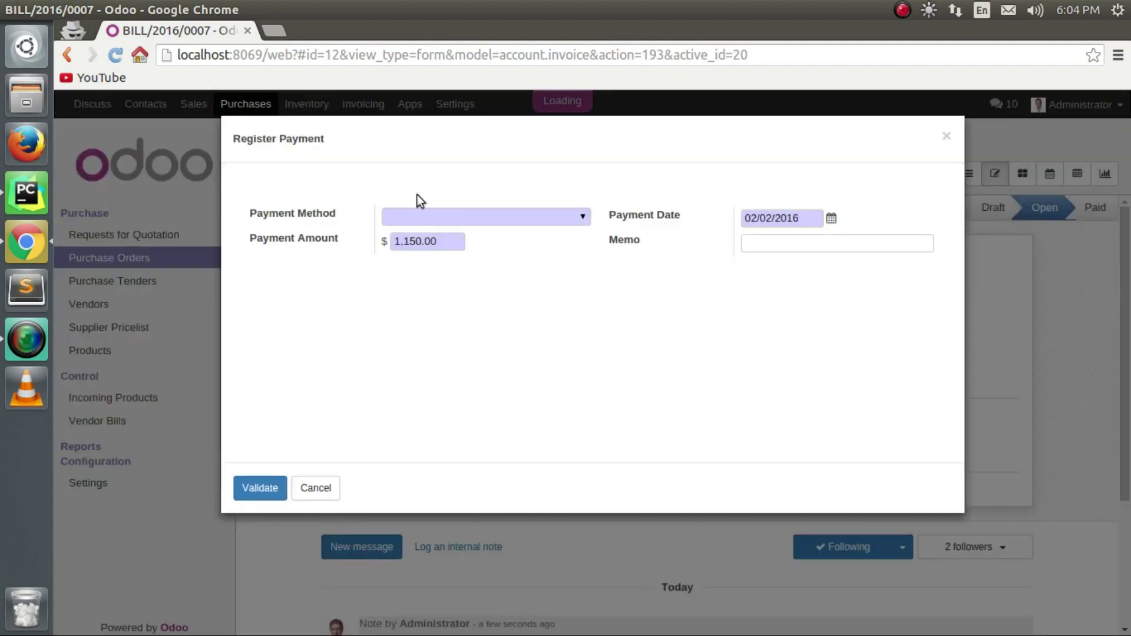
click(582, 218)
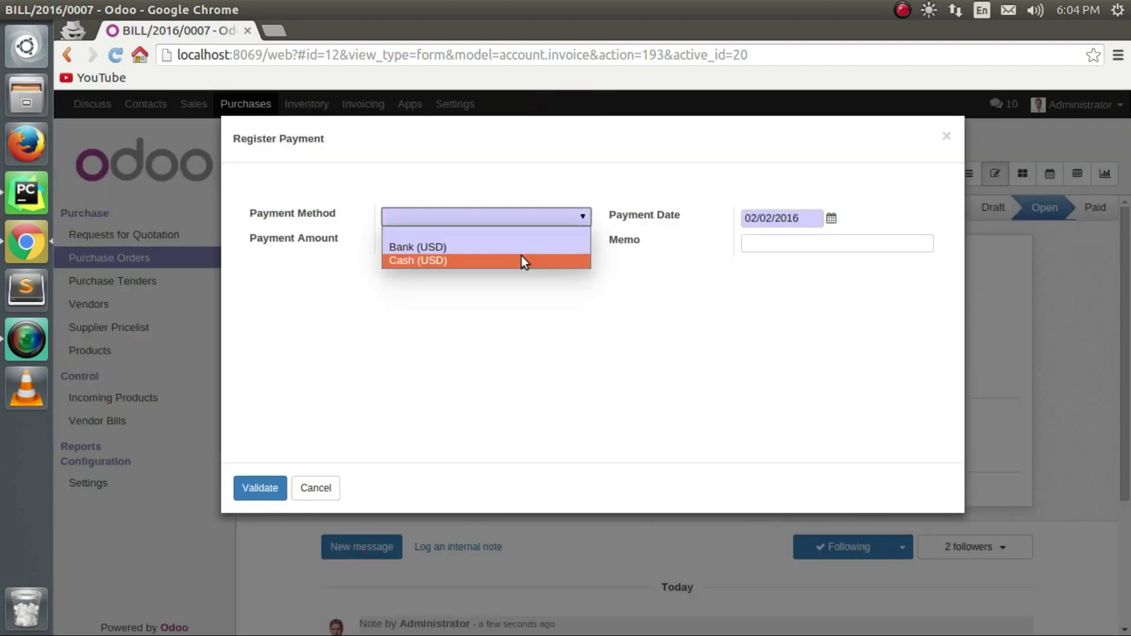
click(521, 260)
click(279, 487)
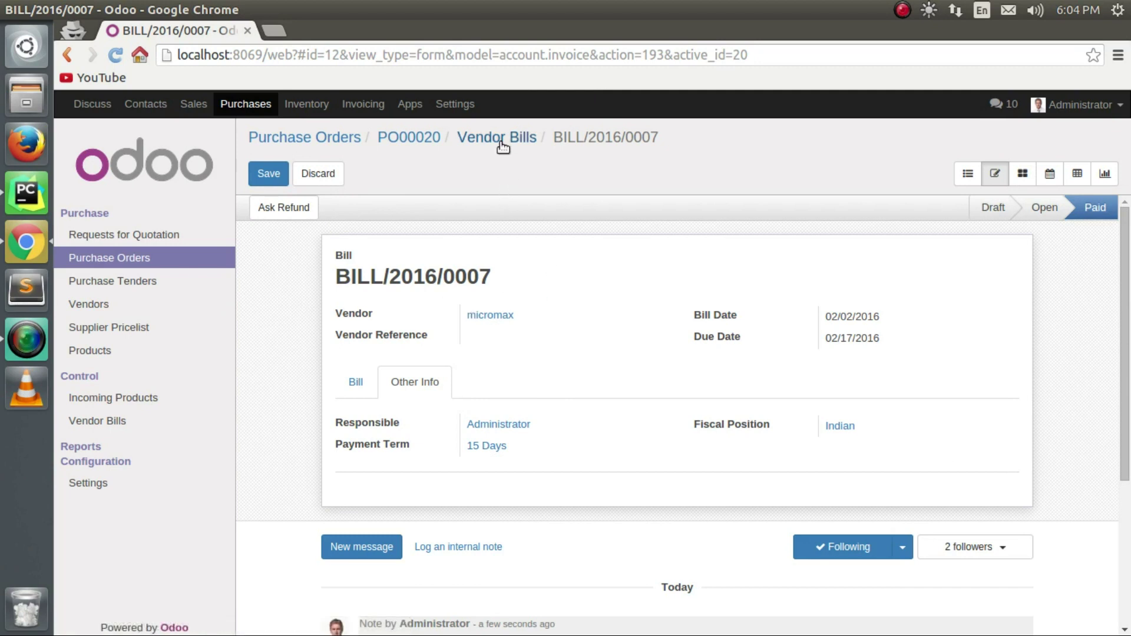
Return to PO00020 and check its linked bill, with all 100 units billed.
click(393, 139)
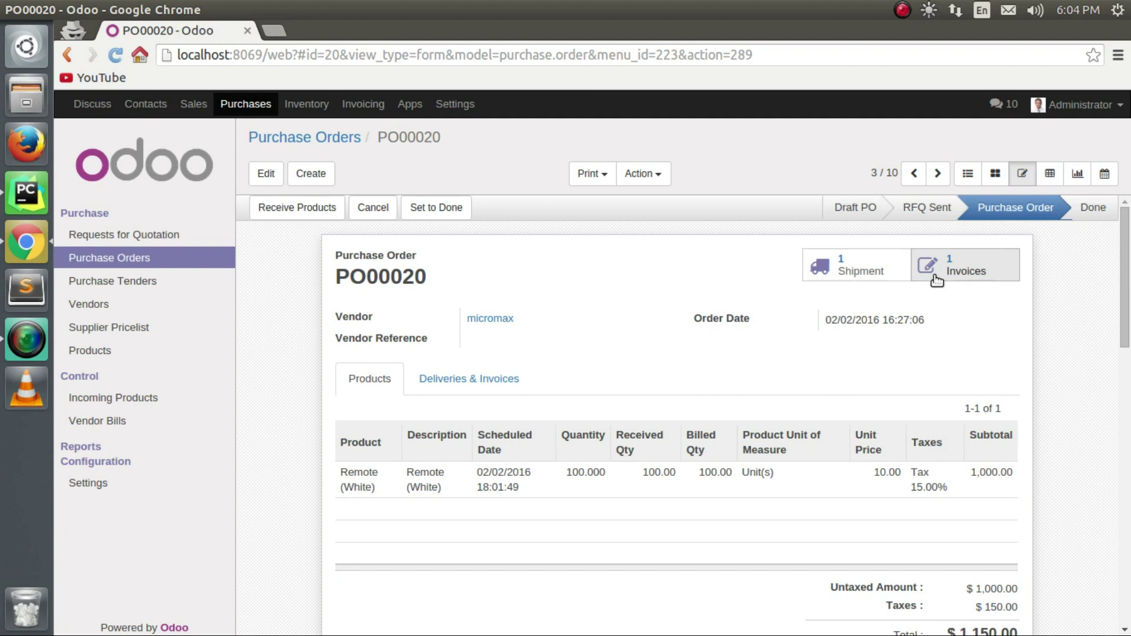
click(919, 276)
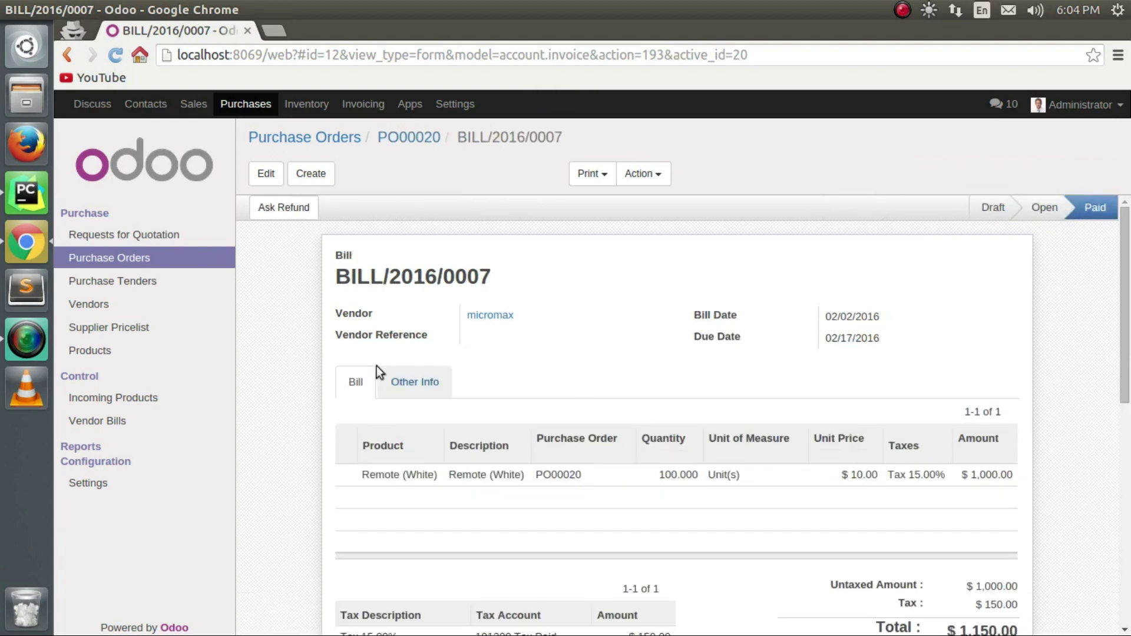
click(392, 132)
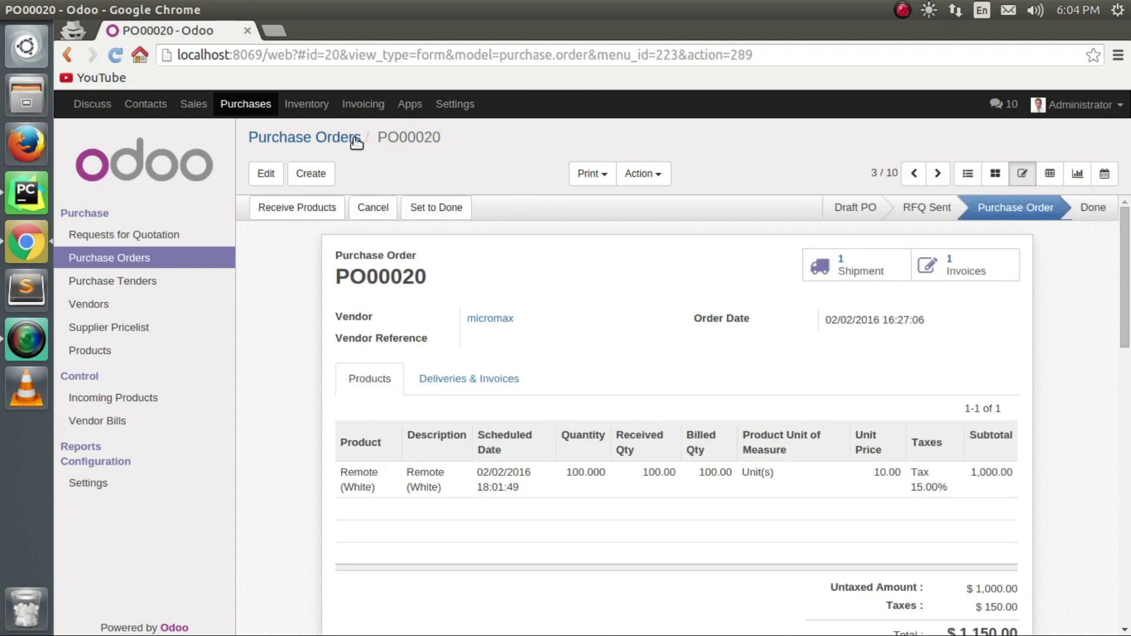
Create a new purchase tender, TE00003, and scroll to its empty Products tab.
click(308, 139)
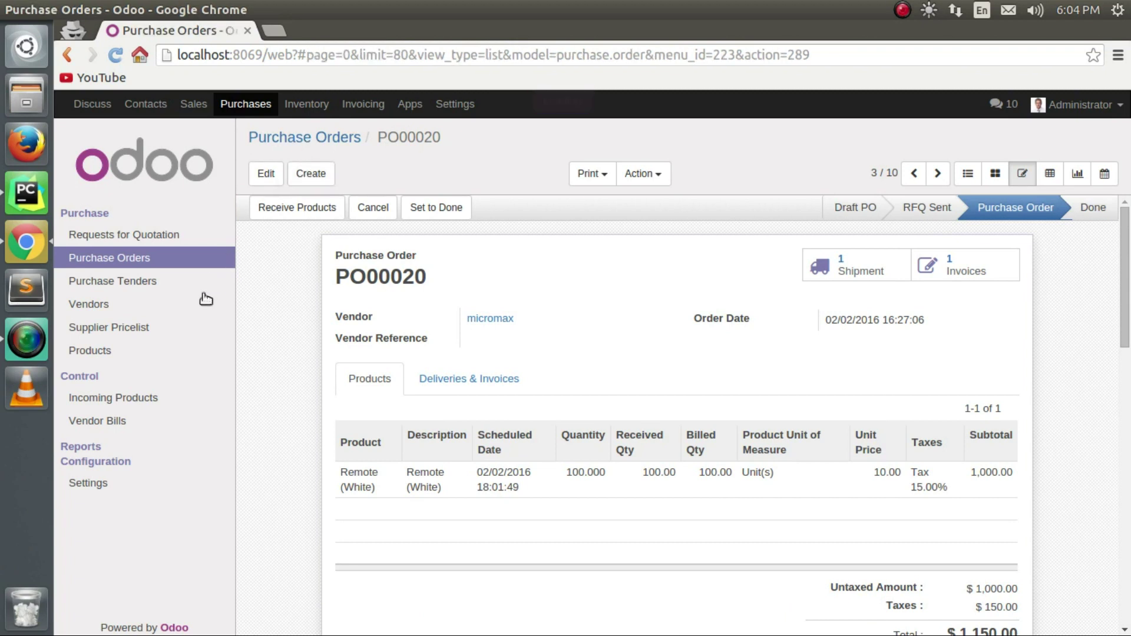
click(168, 288)
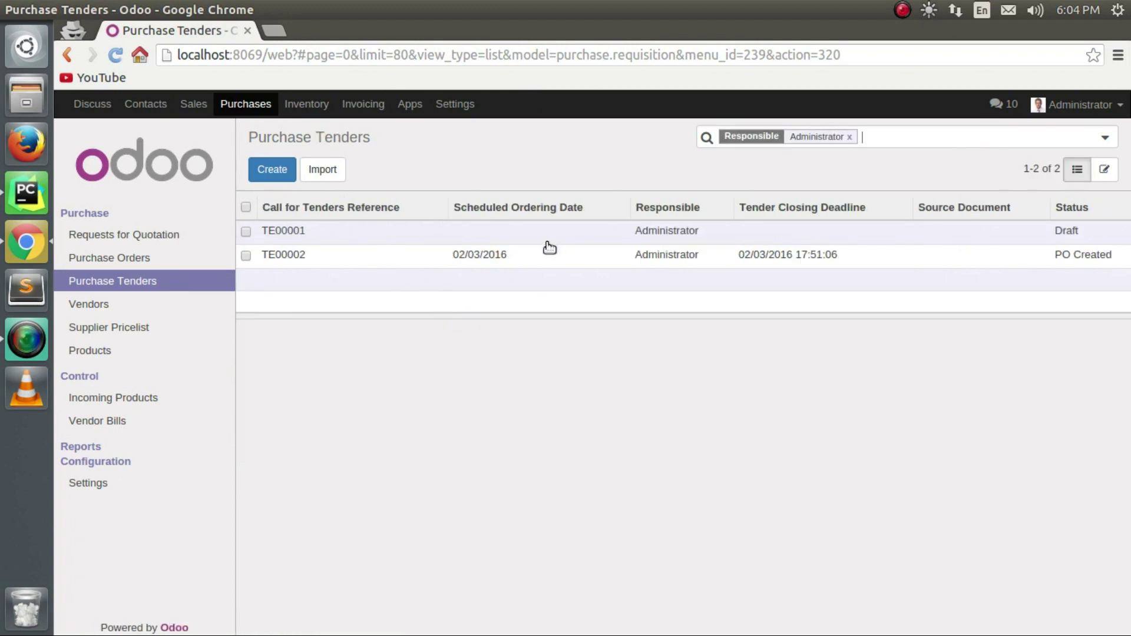
click(272, 172)
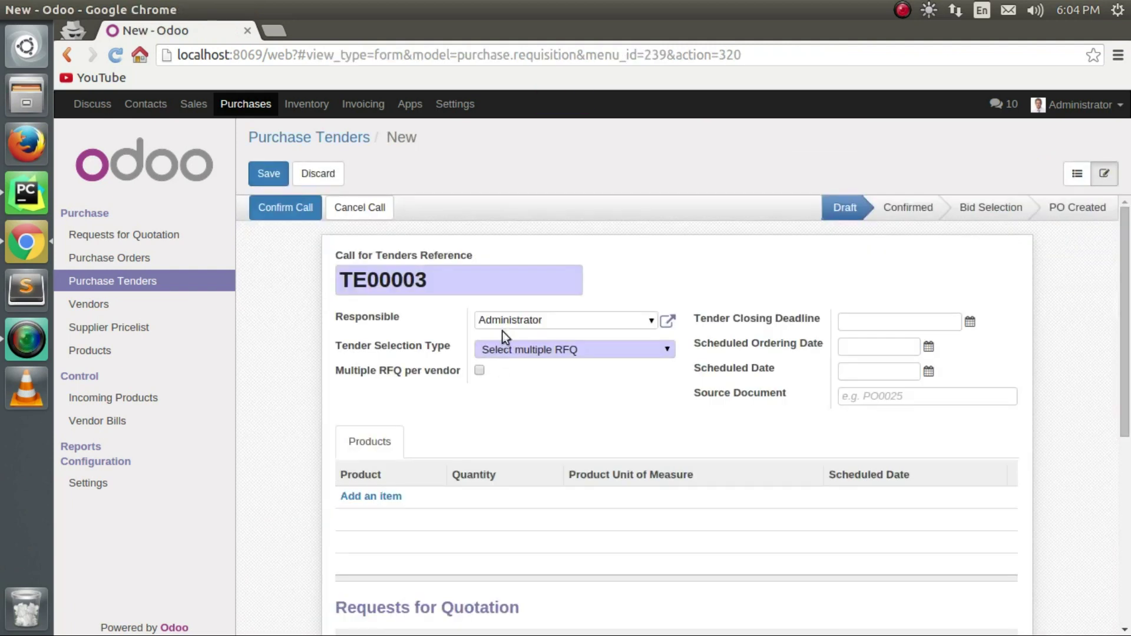
scroll(467, 419, down, 3)
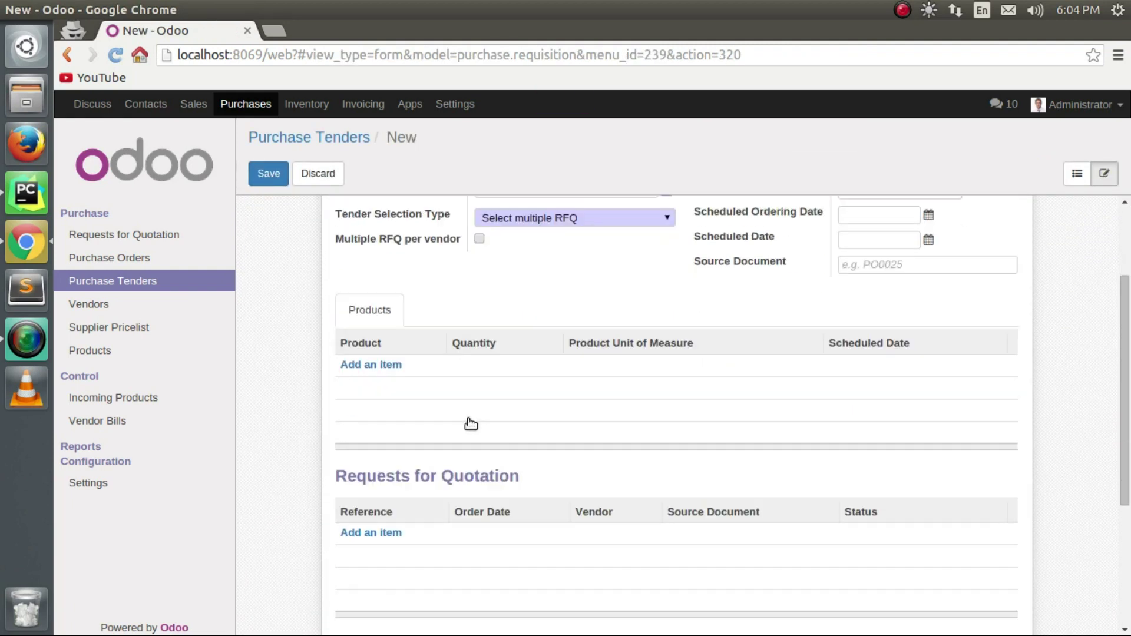
Add two tender lines, iPad Mini and Ice Cream.
click(372, 367)
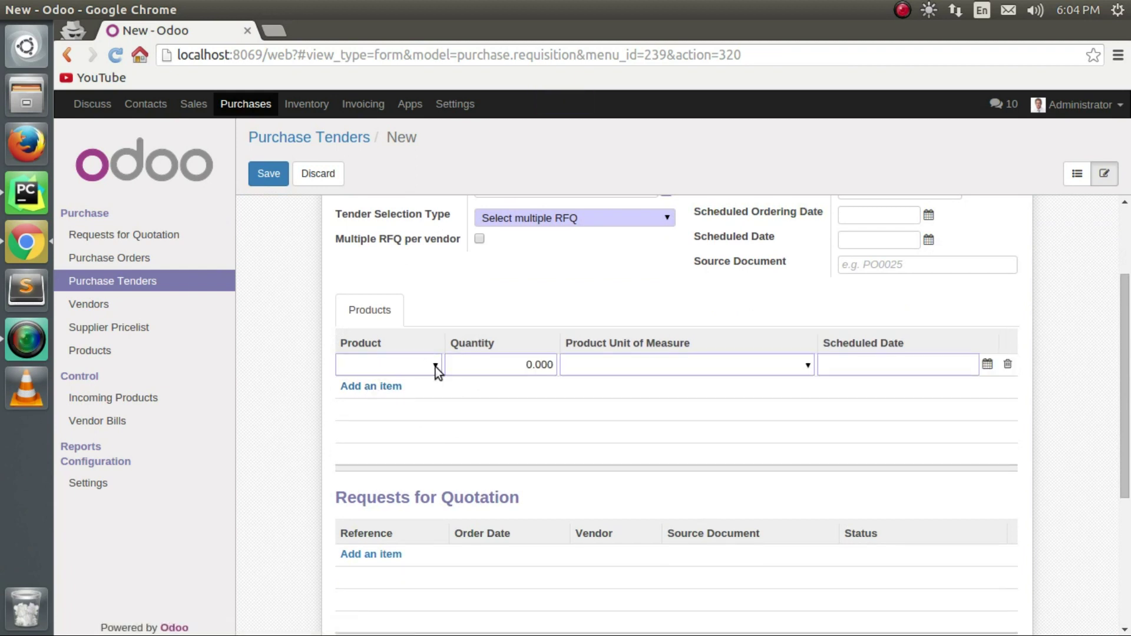
click(435, 366)
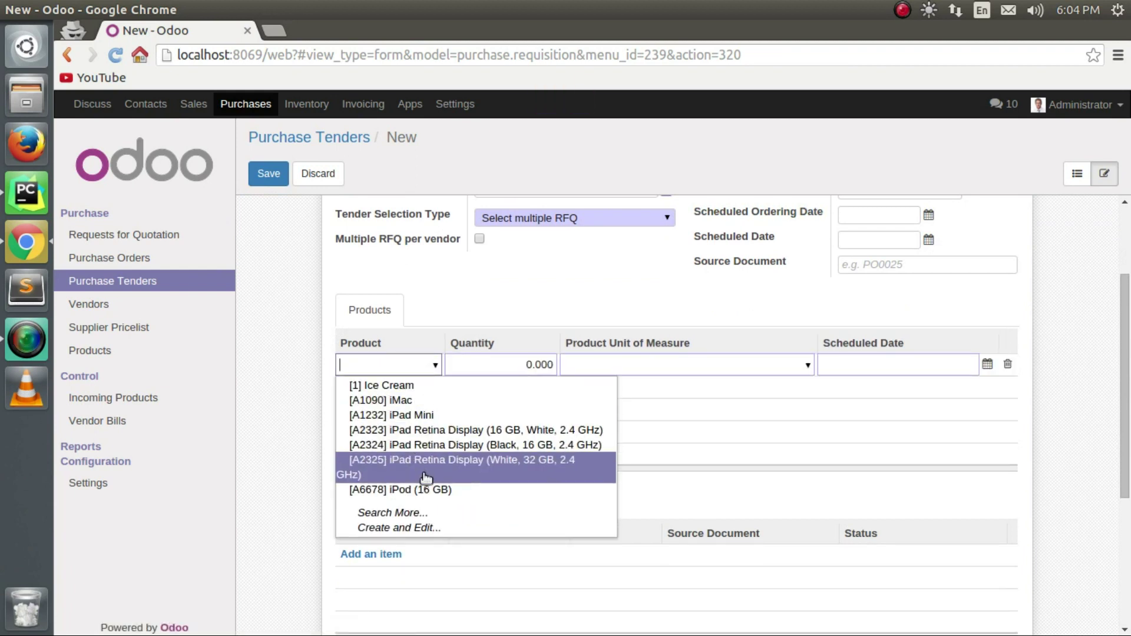
click(436, 416)
click(407, 386)
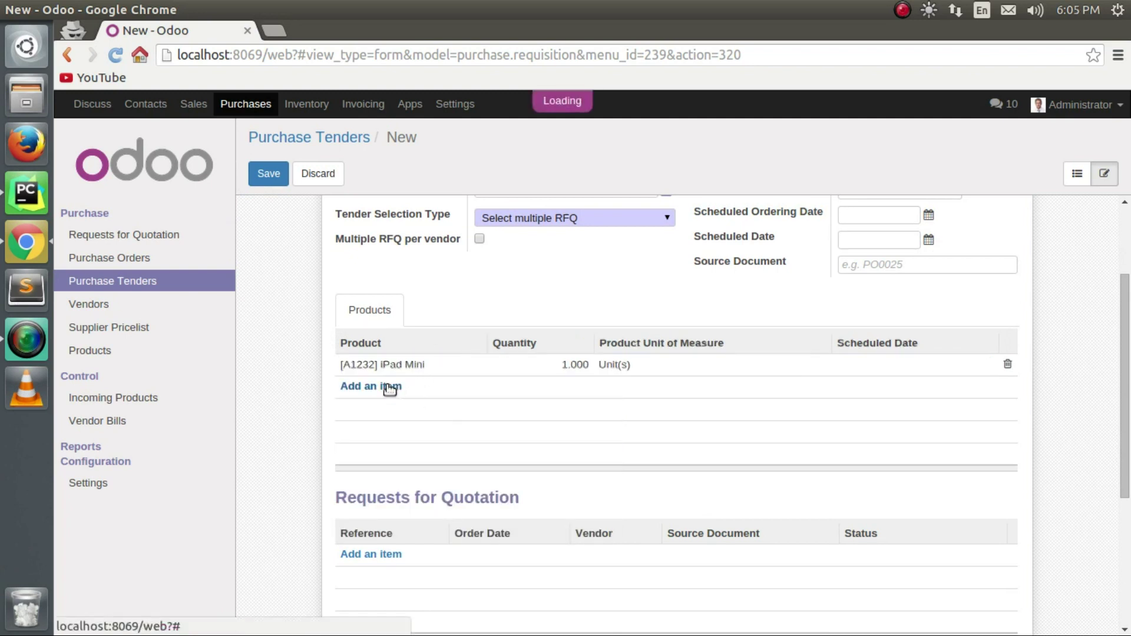
click(478, 388)
click(451, 408)
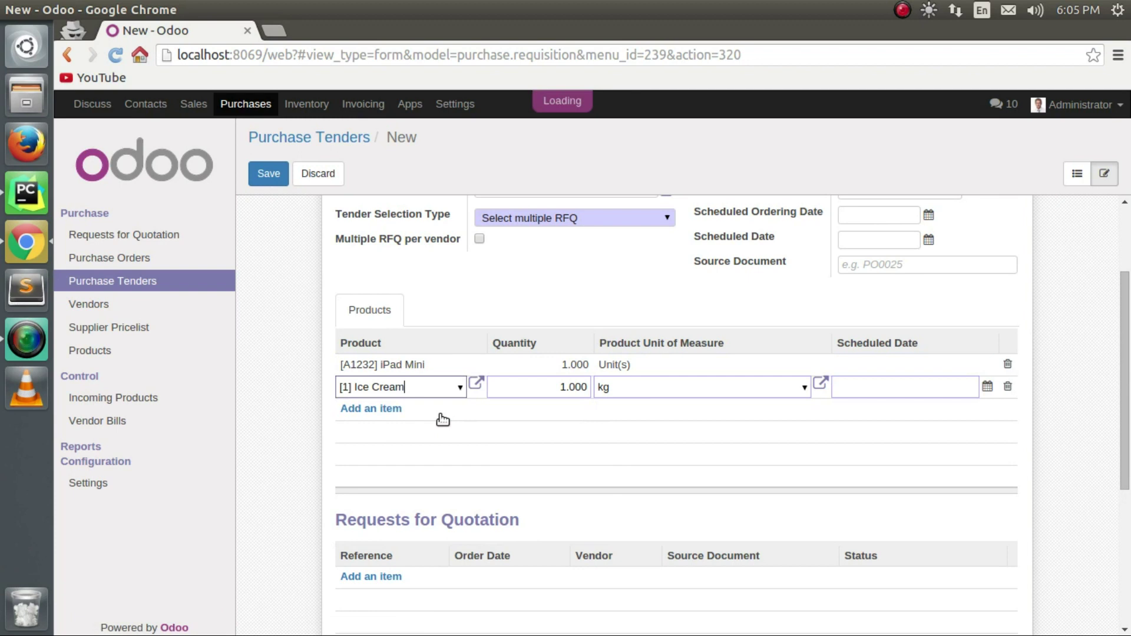
Set the quantity to 10 on both the iPad Mini and Ice Cream lines.
click(572, 365)
double_click(555, 365)
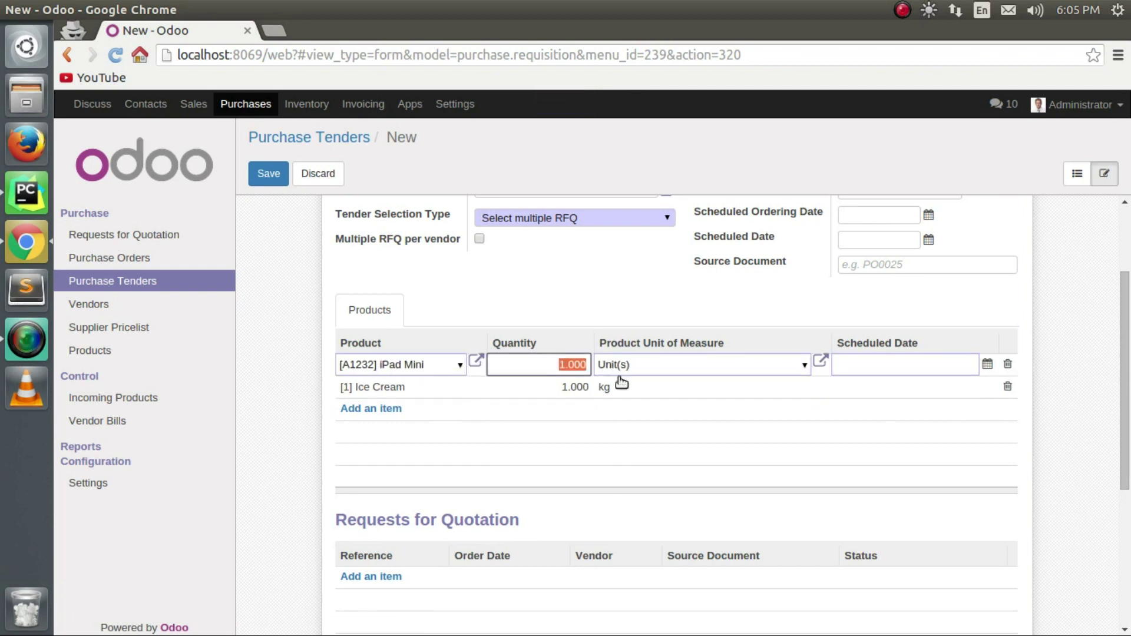
text(10)
click(559, 387)
double_click(560, 387)
text(10)
Keep Unit(s) for iPad Mini and schedule iPad Mini for 02/04/2016 and Ice Cream for 02/10/2016.
click(654, 366)
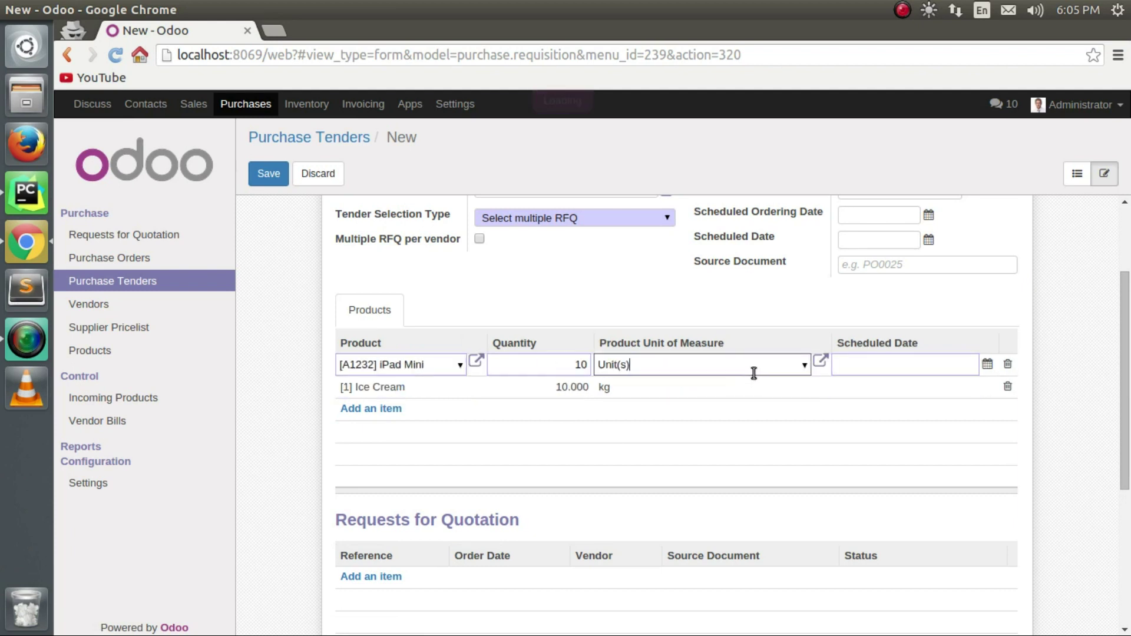
click(805, 367)
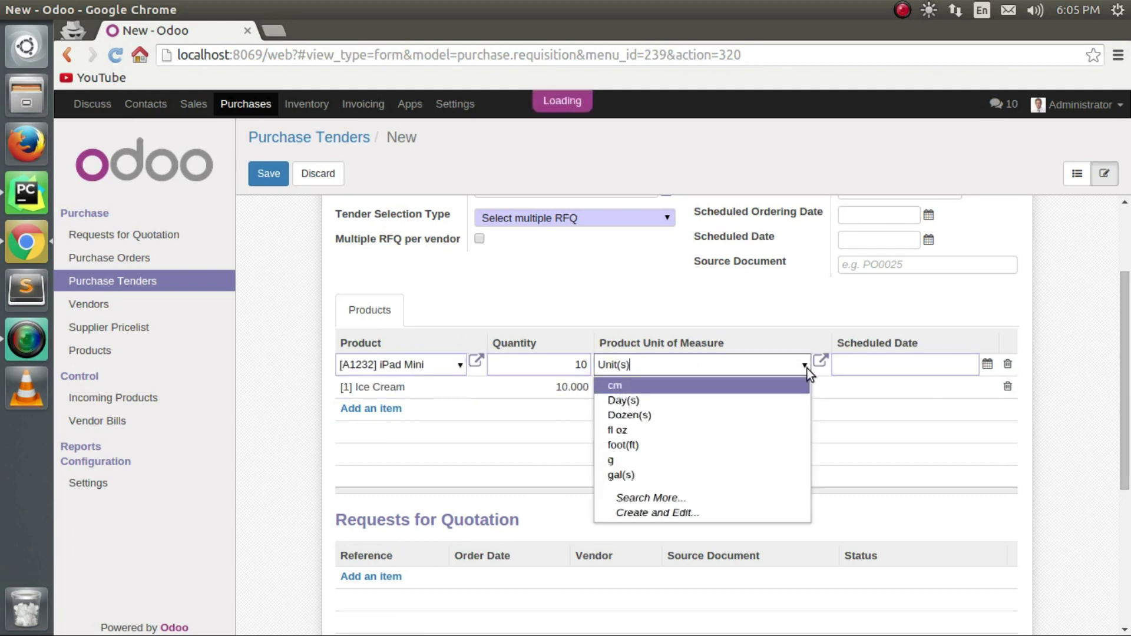
click(804, 365)
click(887, 366)
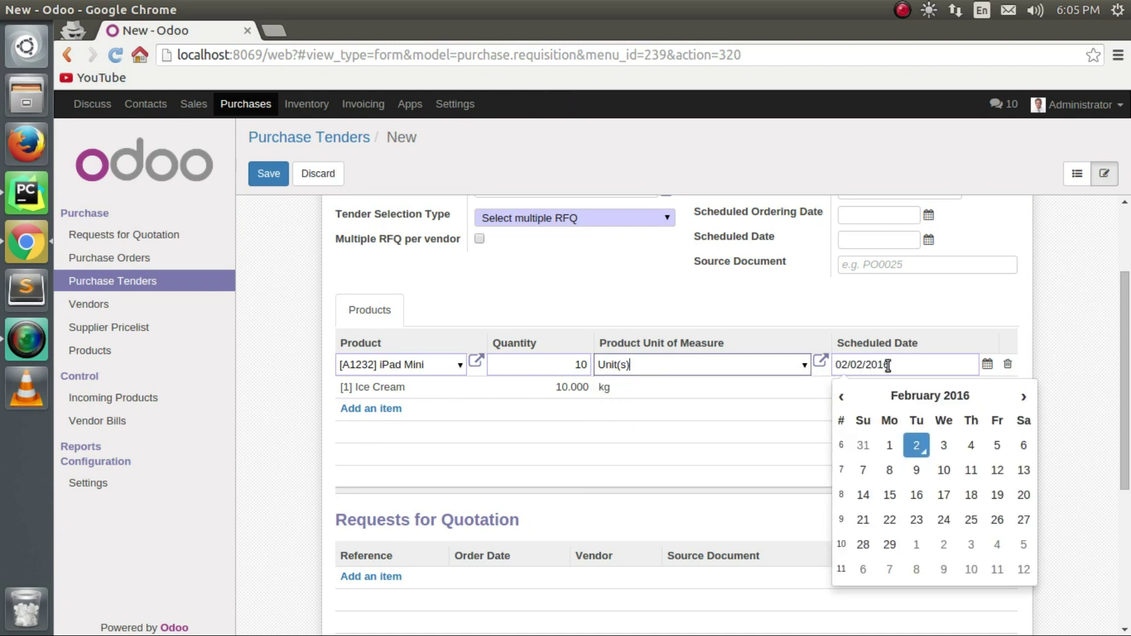
click(750, 430)
click(966, 370)
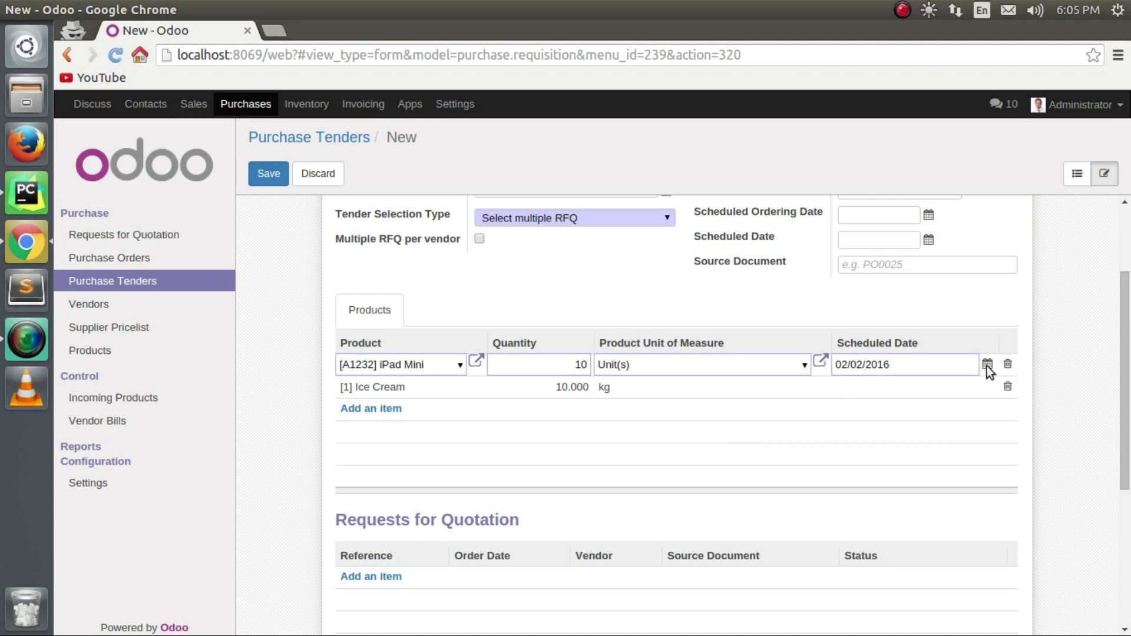
click(988, 364)
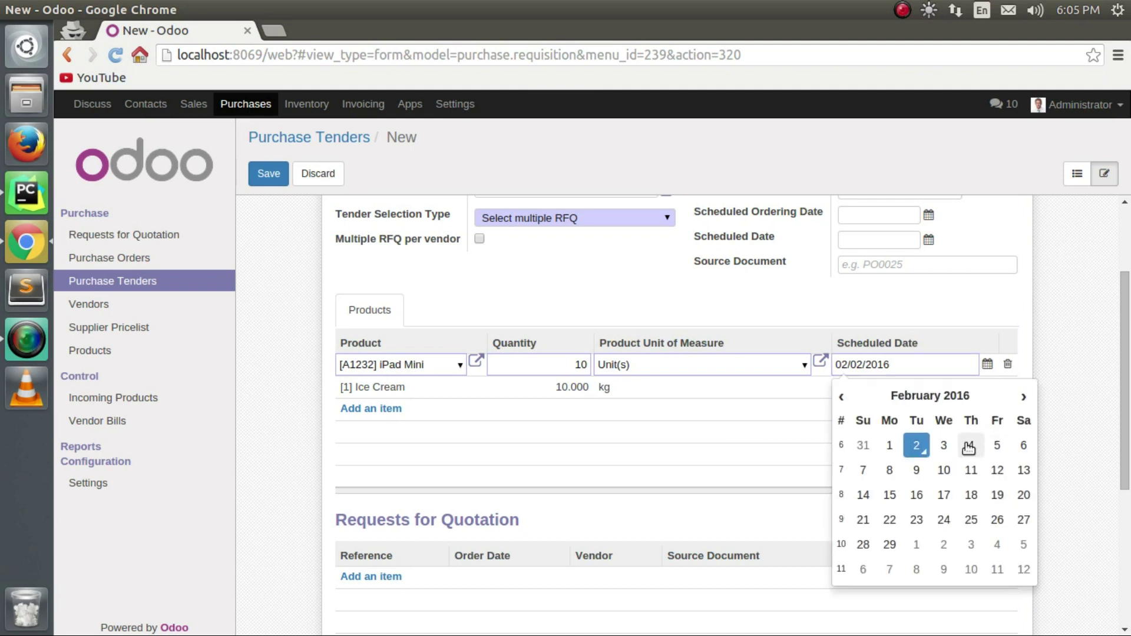
click(970, 447)
click(959, 388)
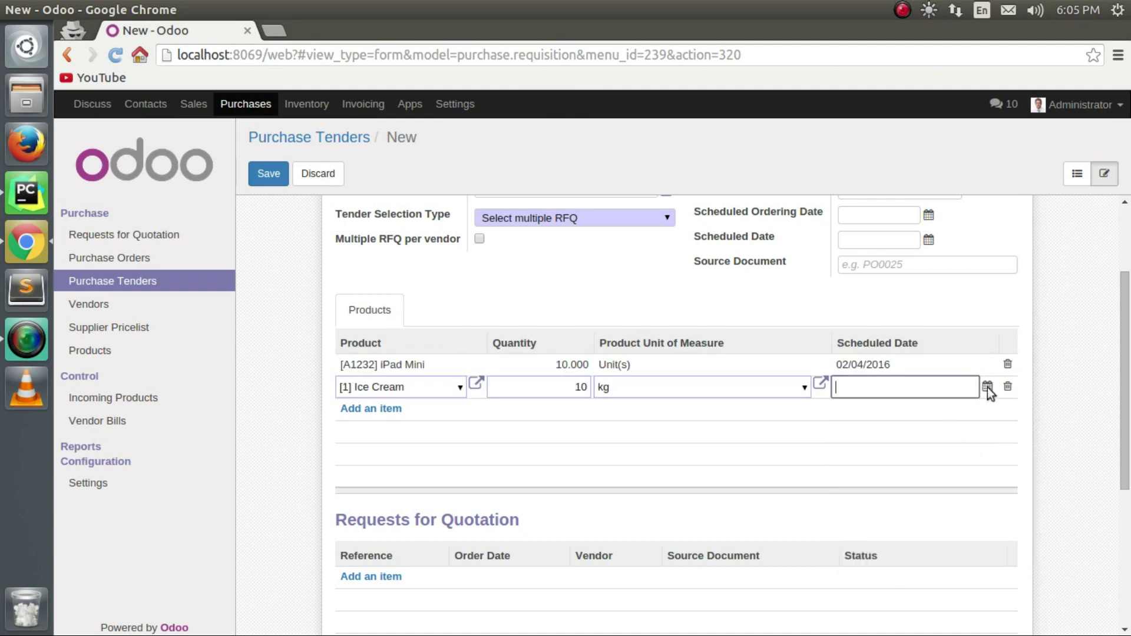
click(987, 387)
click(947, 496)
Set closing deadline 02/05/2016, ordering date 02/04/2016 and scheduled date 02/06/2016 on the tender.
scroll(912, 435, up, 3)
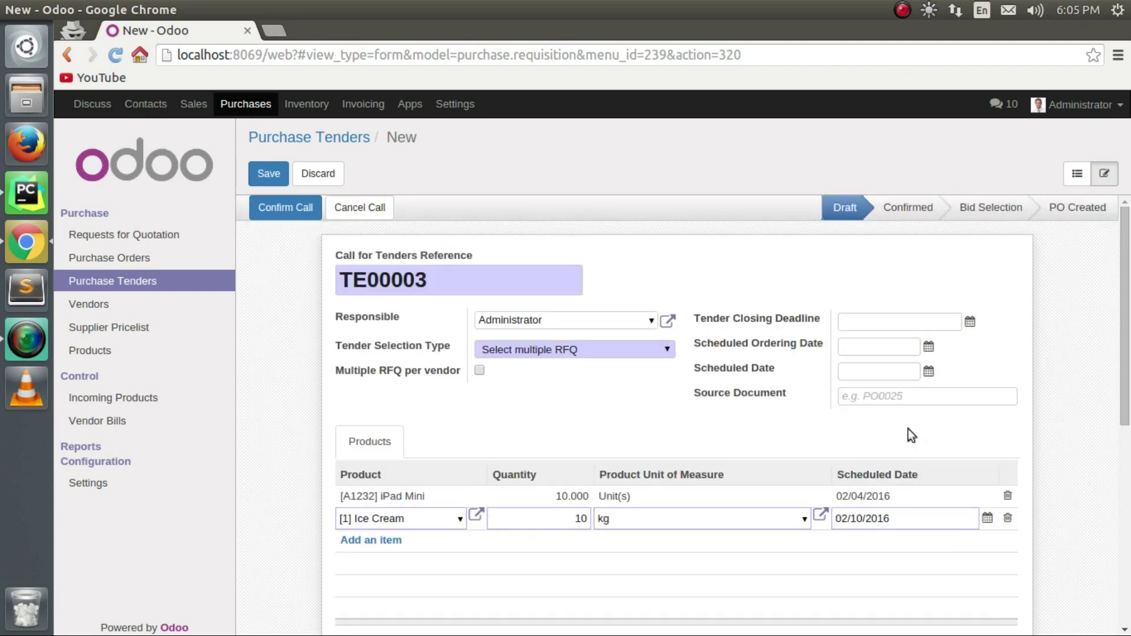
click(970, 323)
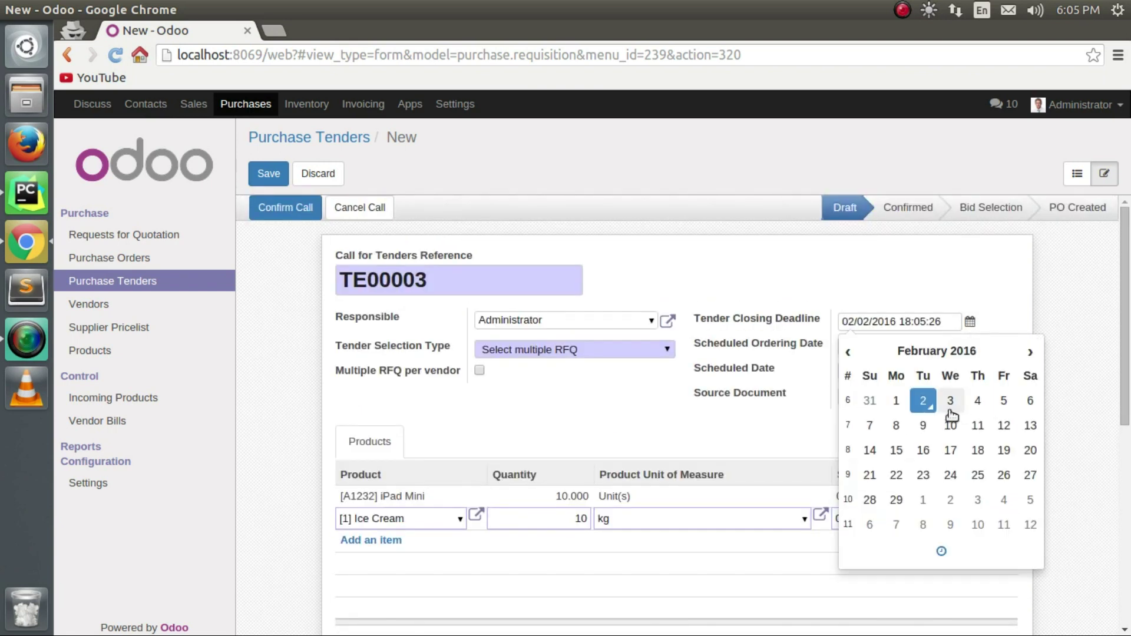
click(1004, 400)
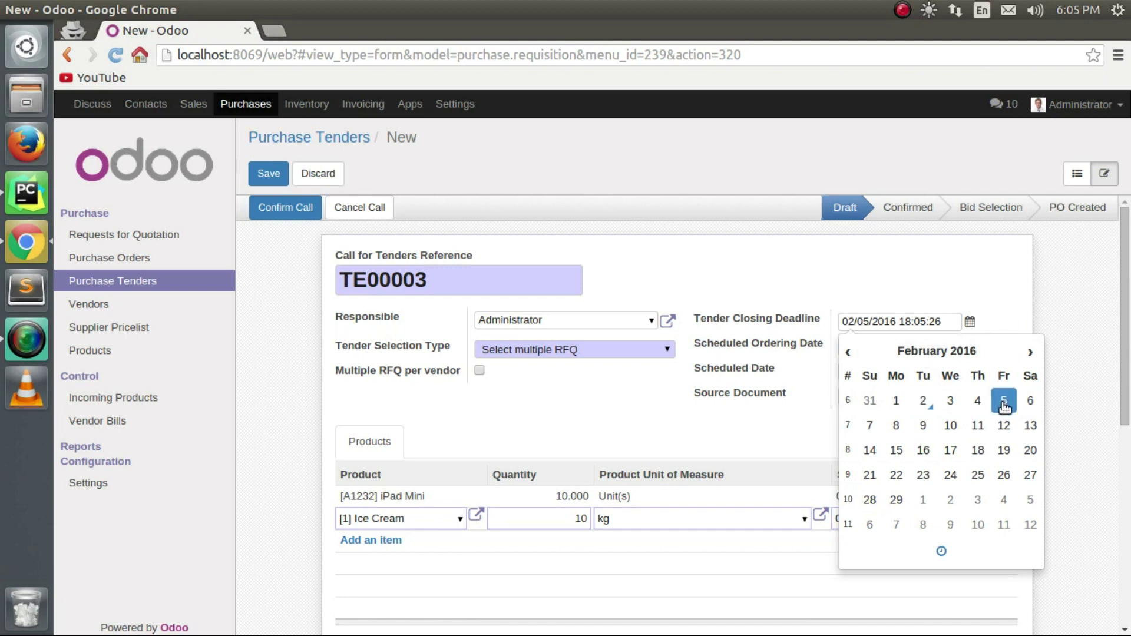
click(1001, 312)
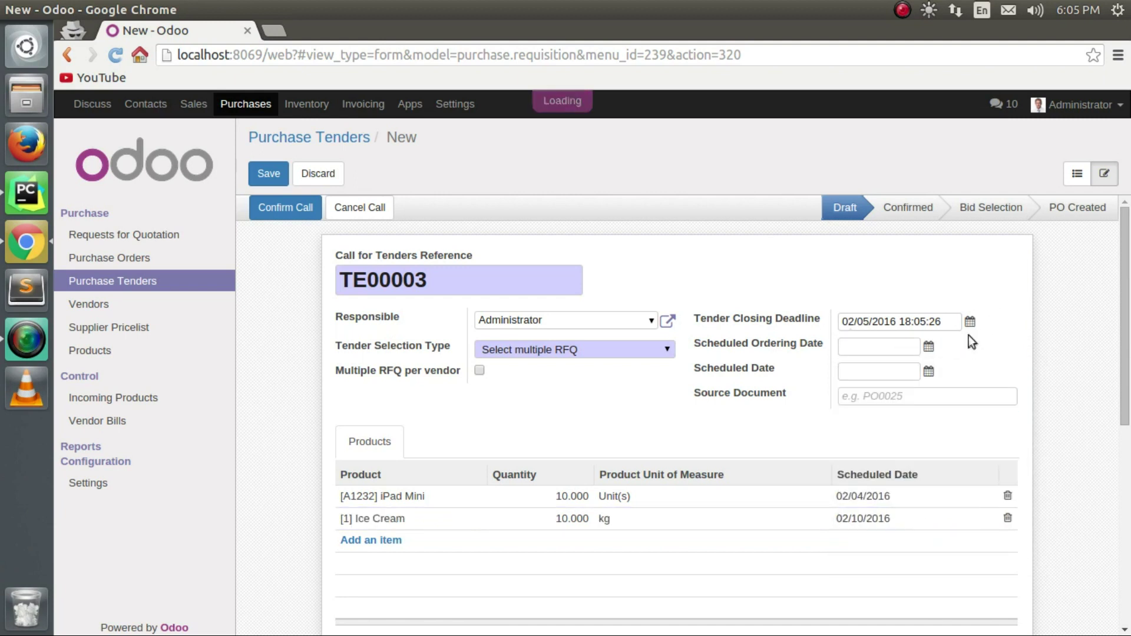
click(928, 346)
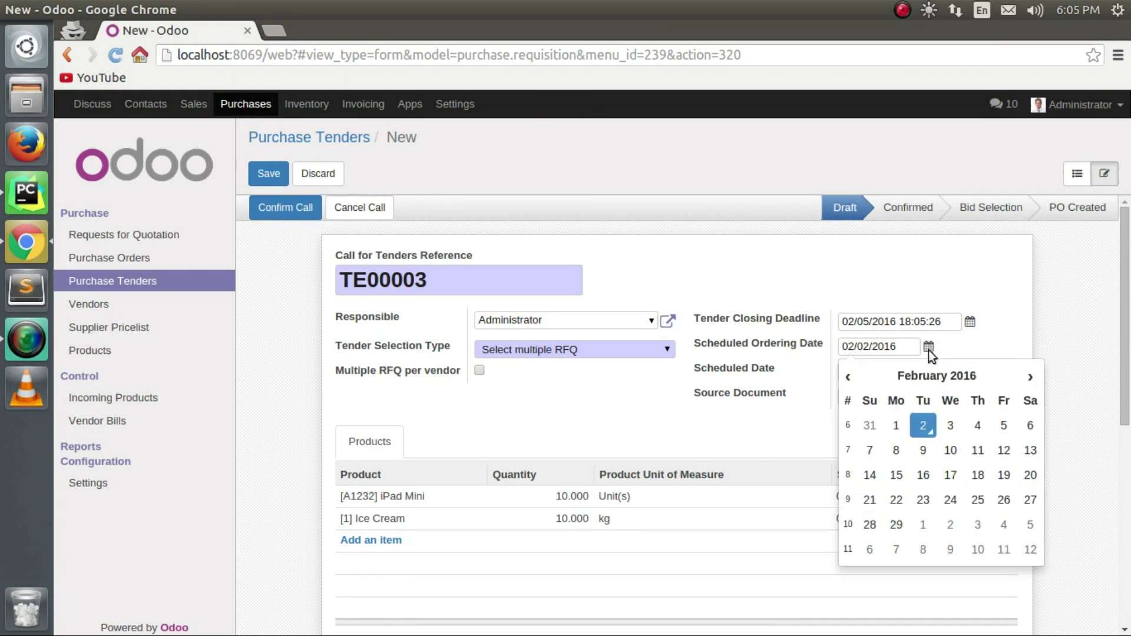
click(972, 428)
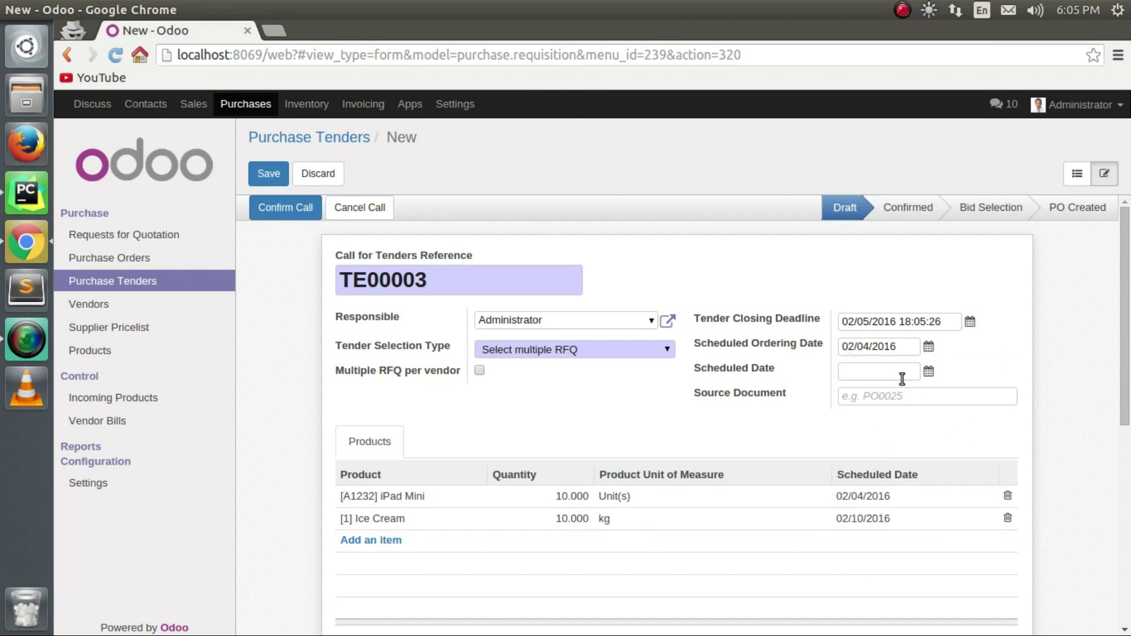
click(931, 373)
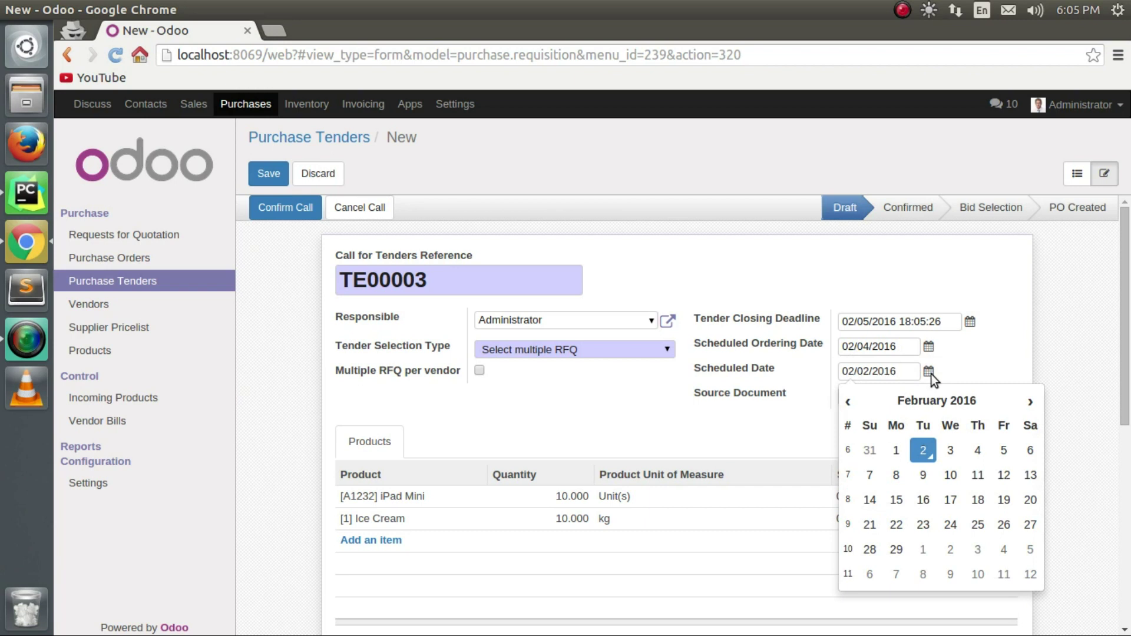
click(1003, 451)
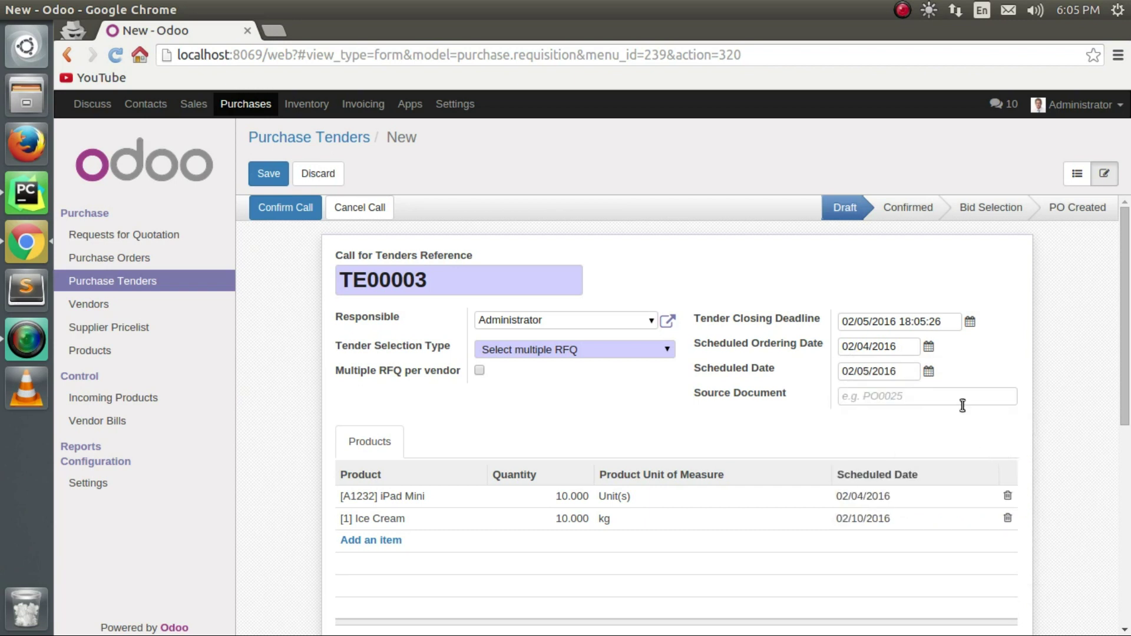
click(928, 371)
click(1029, 450)
Keep Select multiple RFQ as the tender selection type.
click(673, 355)
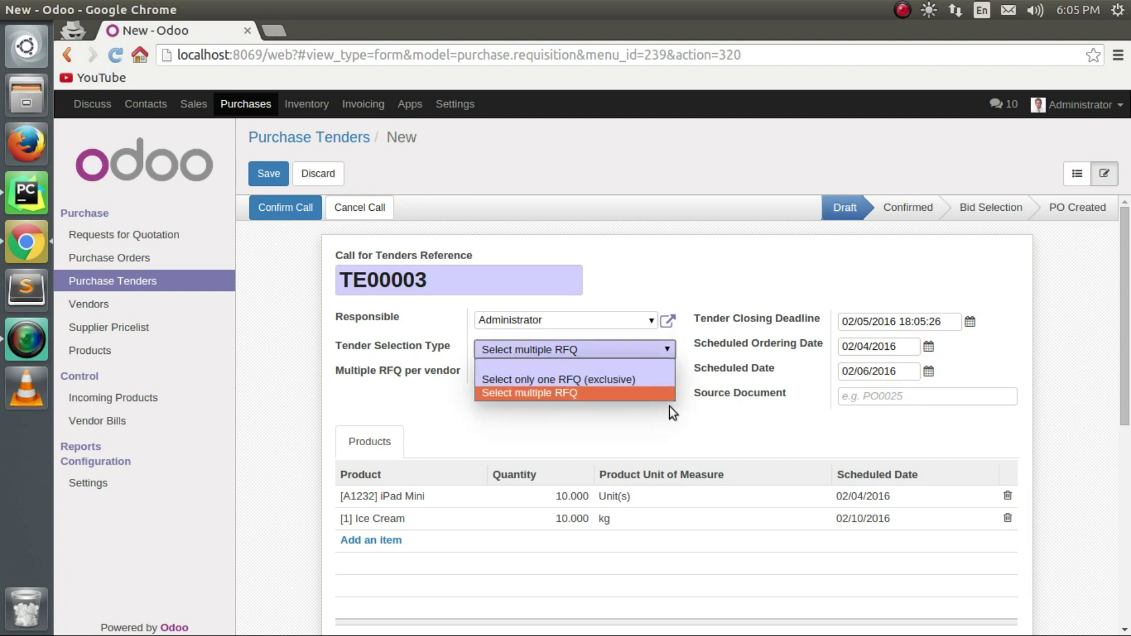
click(660, 394)
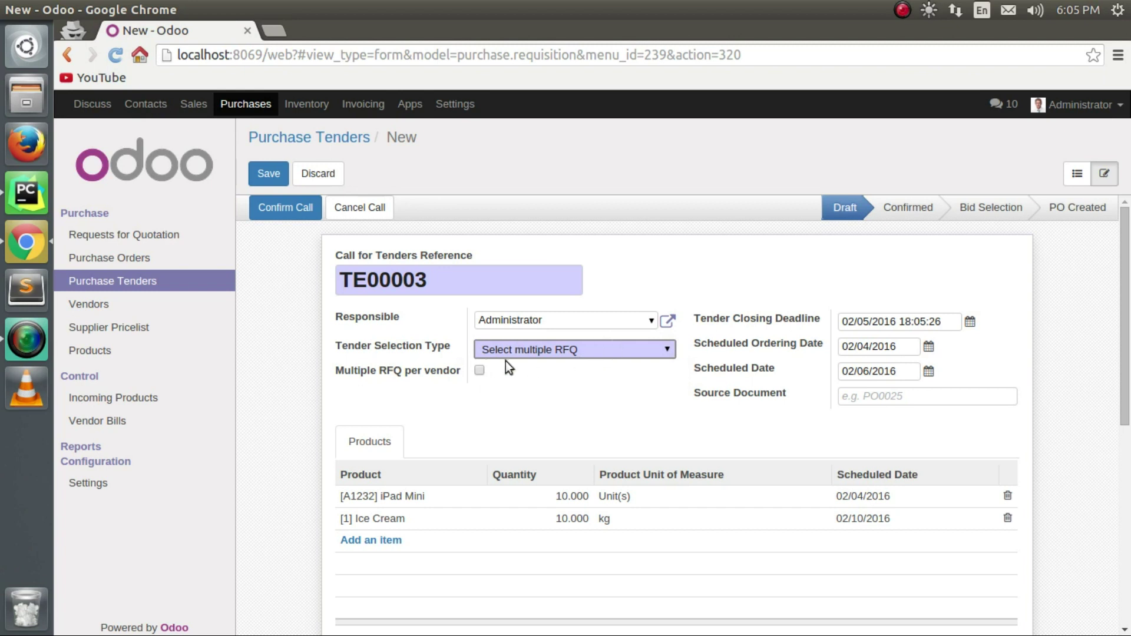
scroll(383, 445, down, 2)
scroll(384, 530, down, 3)
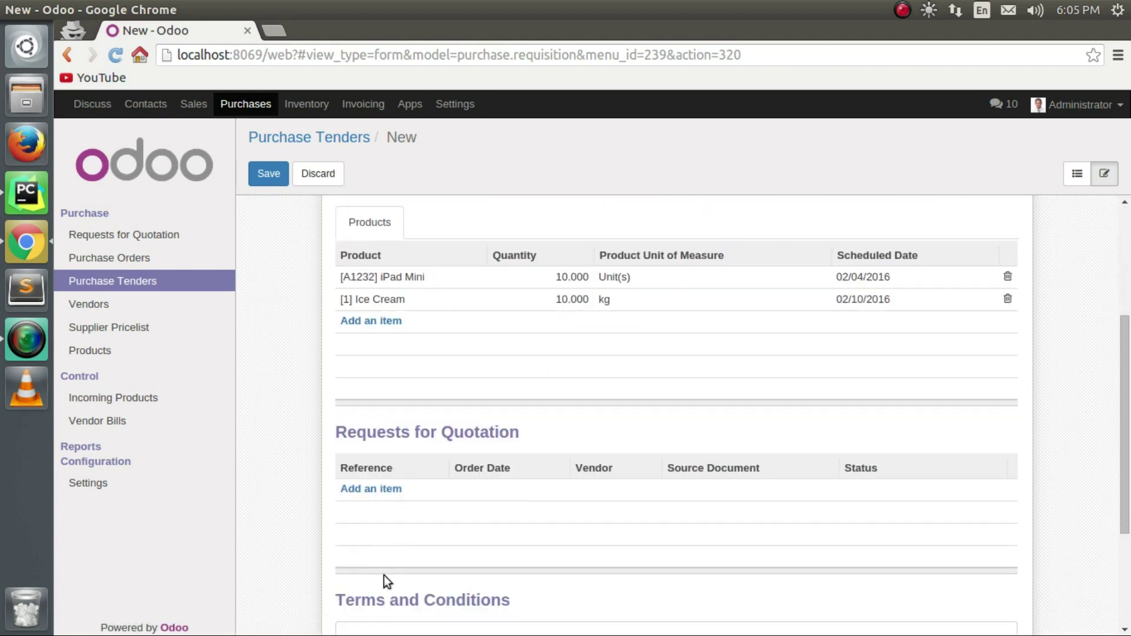
scroll(284, 289, up, 5)
Confirm the call for tenders on TE00003.
click(269, 174)
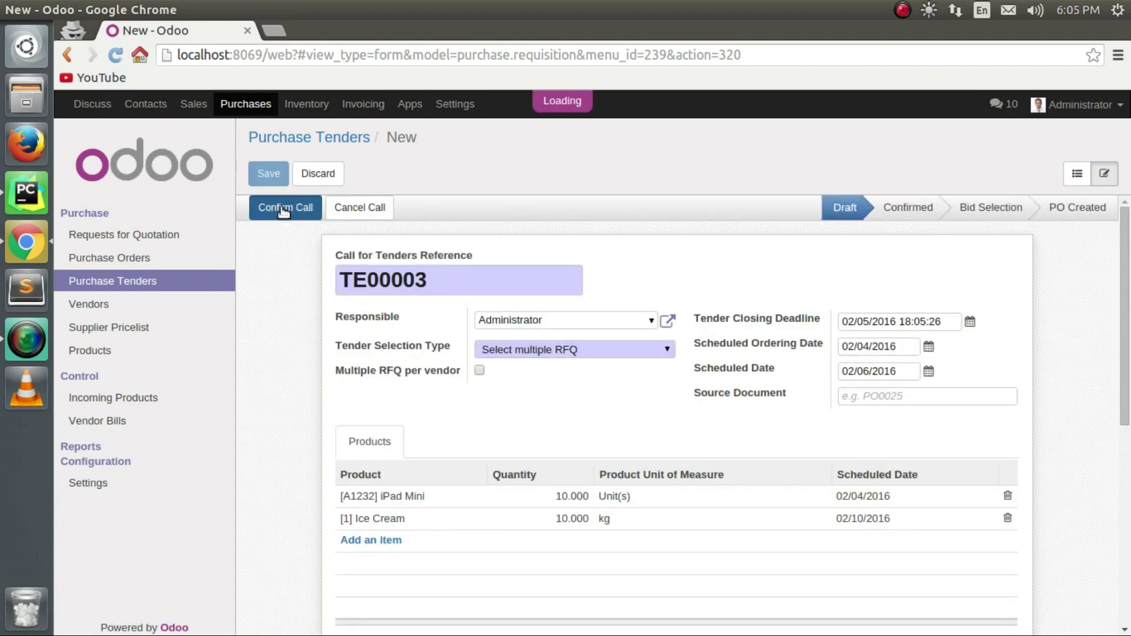
click(283, 211)
scroll(284, 218, down, 2)
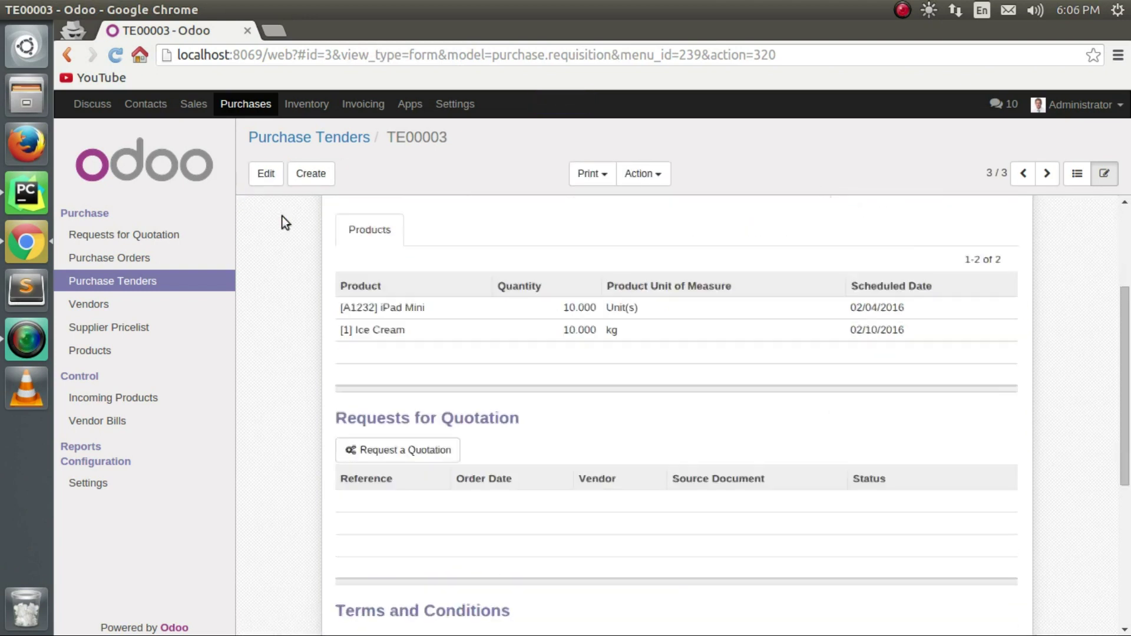
scroll(386, 405, down, 3)
Create a request for quotation for ASUSTeK from the tender.
click(390, 274)
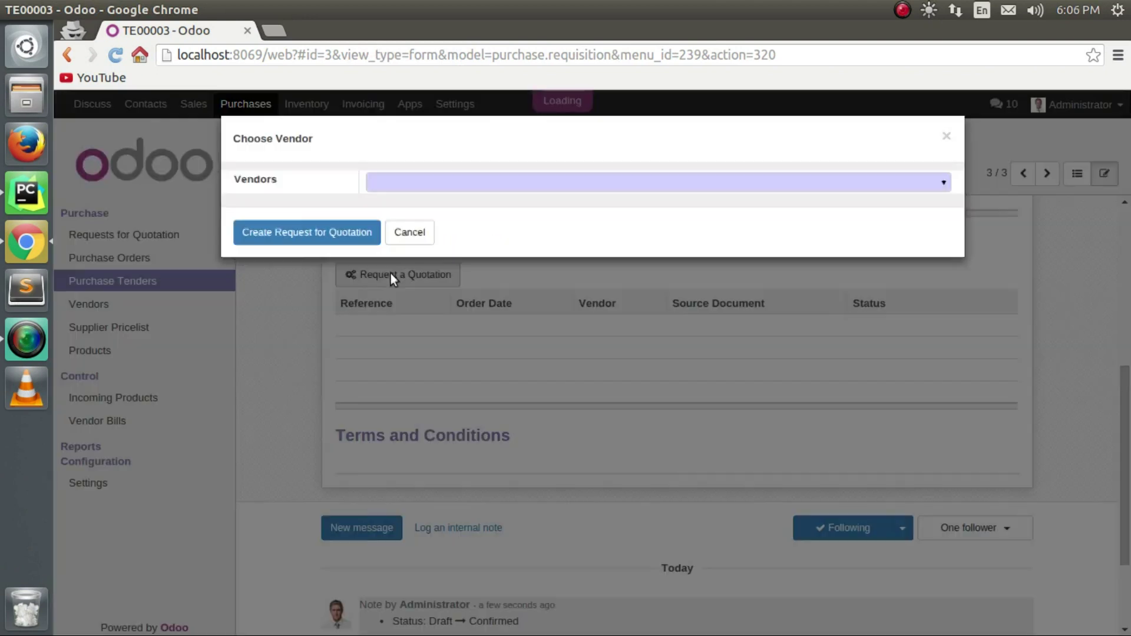
click(945, 185)
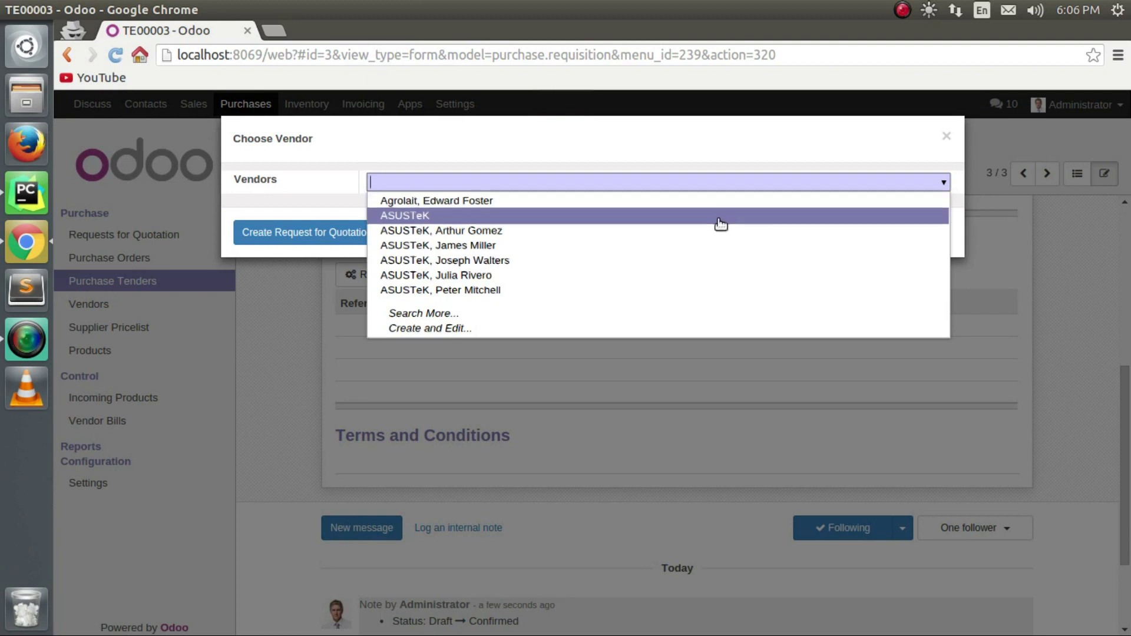
click(717, 219)
click(312, 231)
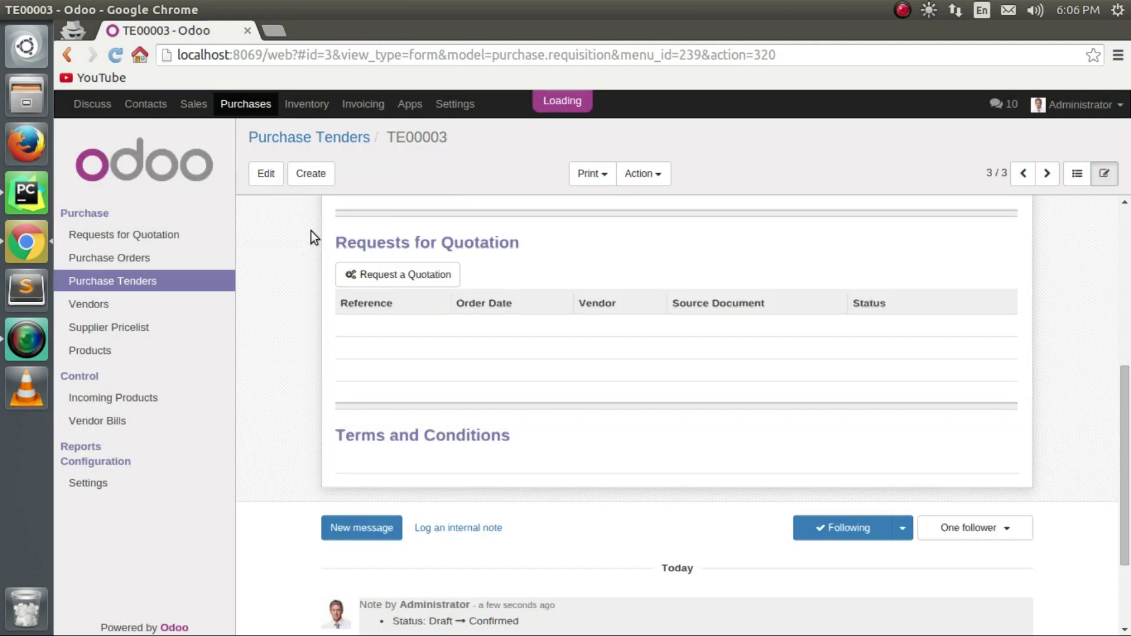
Create a second request for quotation for an ASUSTeK contact person.
click(408, 274)
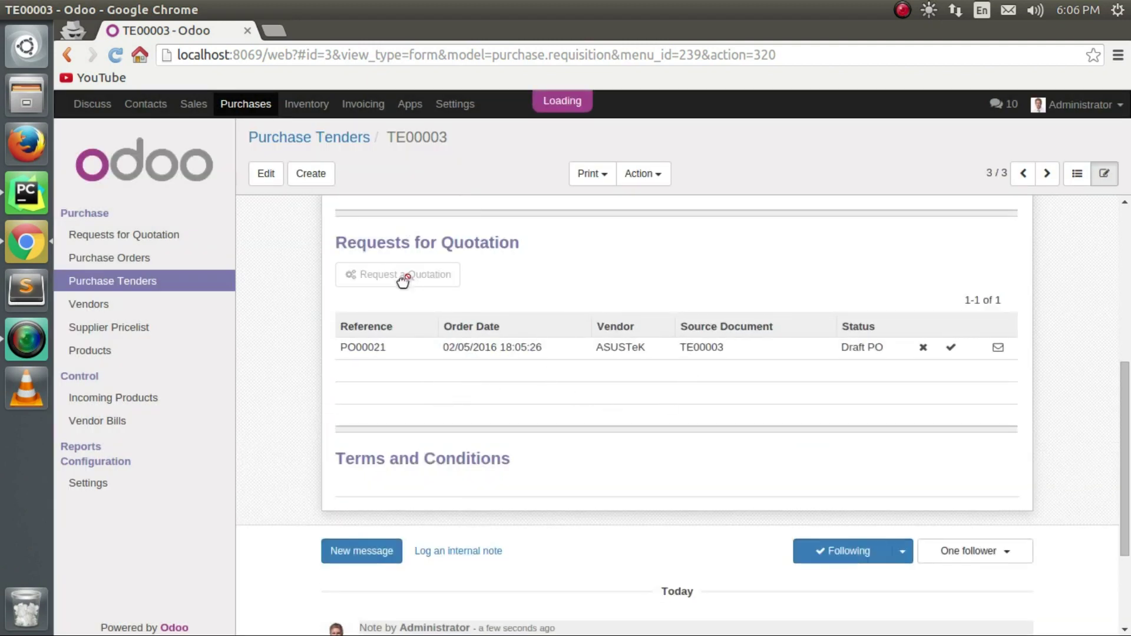
click(945, 185)
click(745, 263)
click(291, 236)
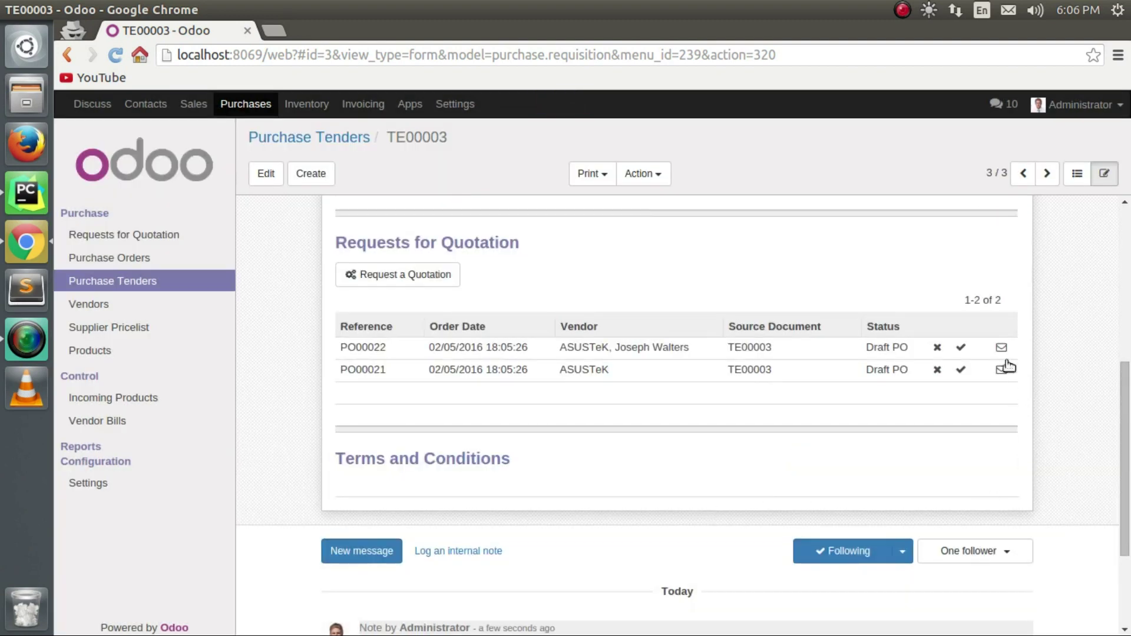
Email the RFQ for PO00022, then email PO00021, retrying its send until it goes through.
click(1002, 348)
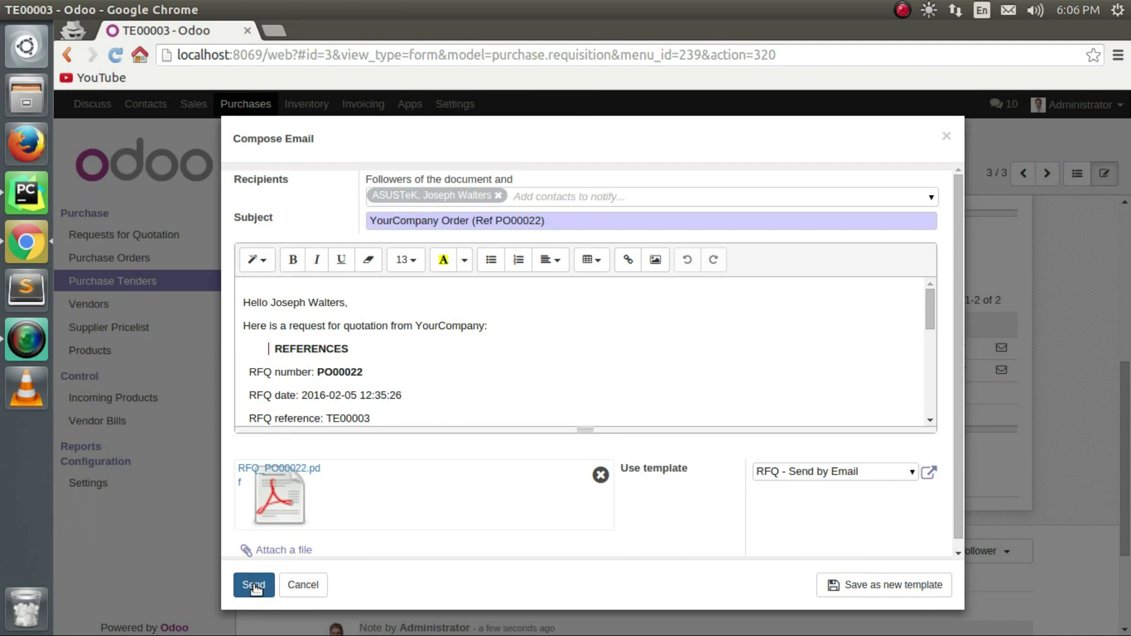
click(254, 587)
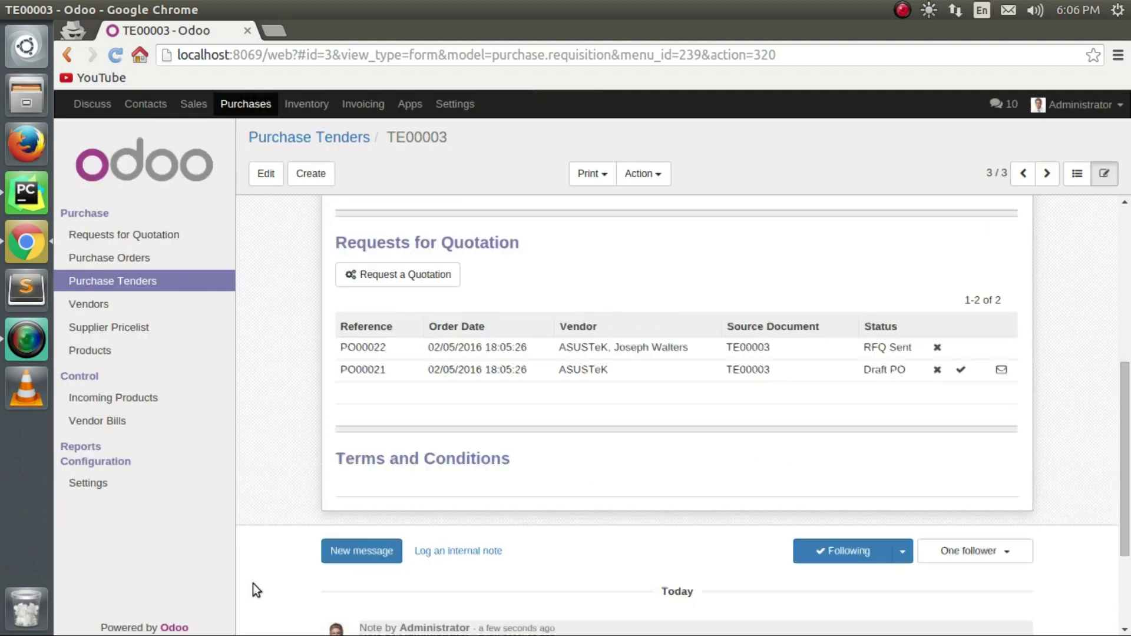
click(1002, 370)
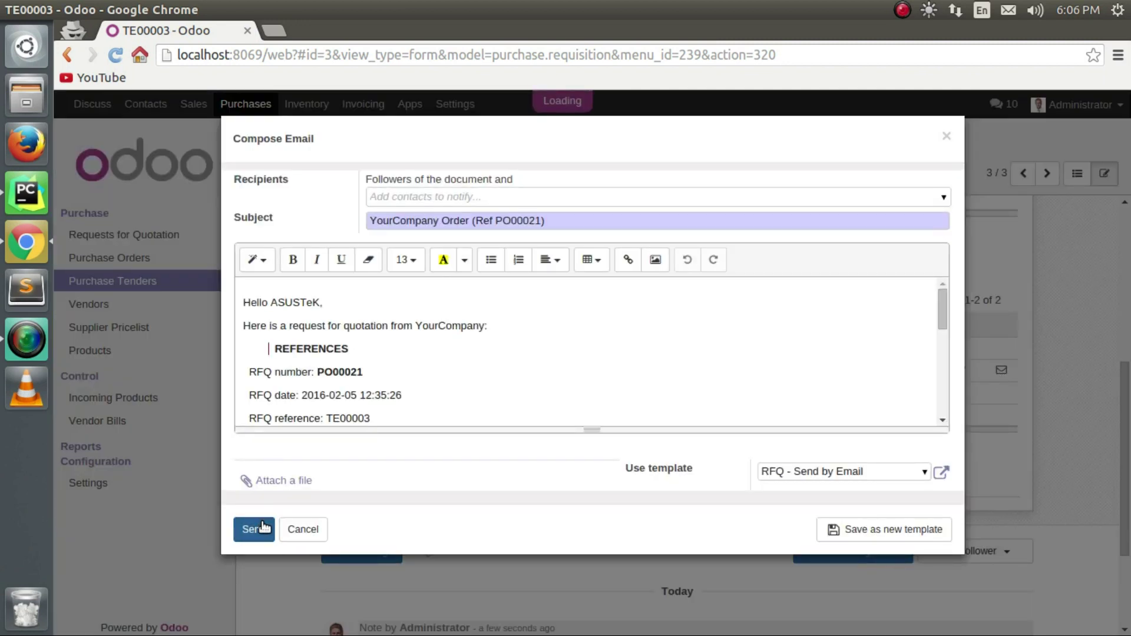
click(264, 526)
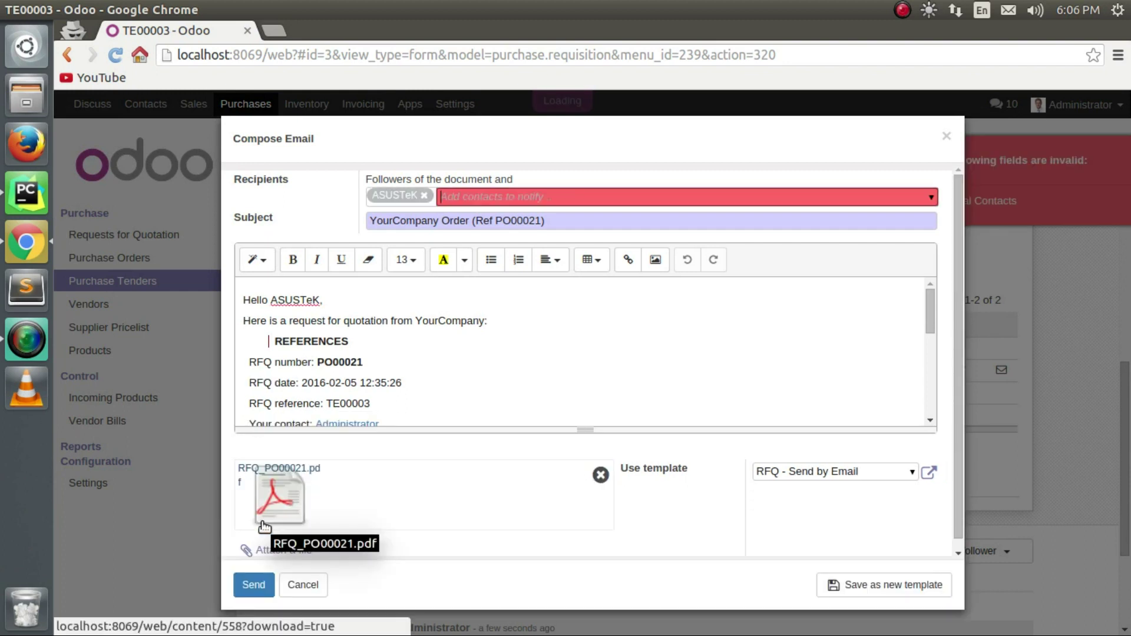
click(247, 591)
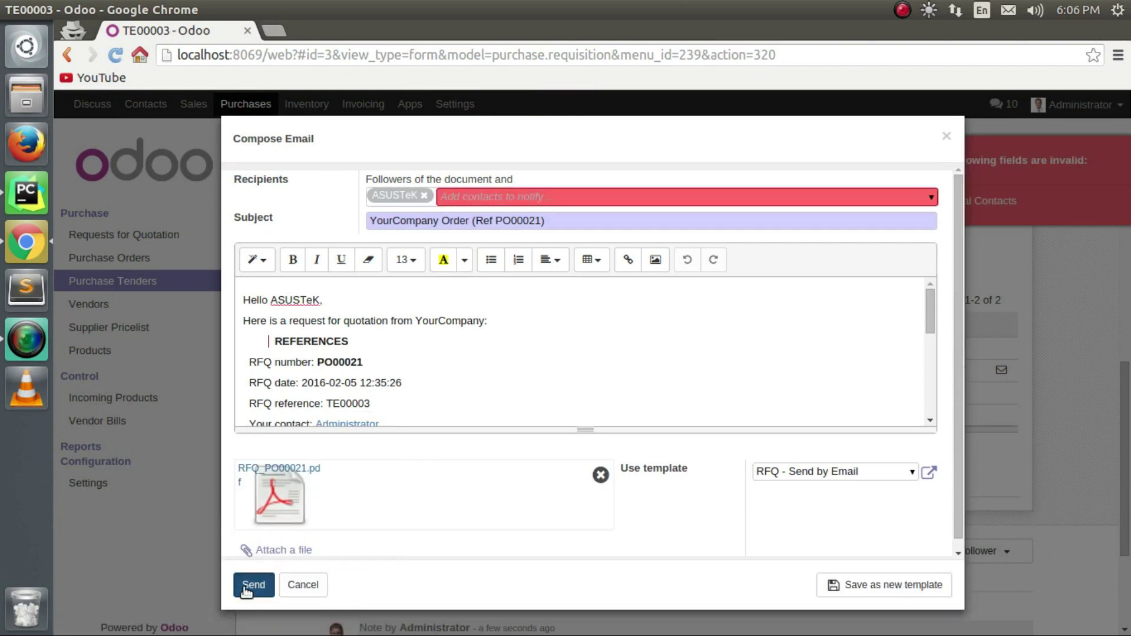
click(246, 592)
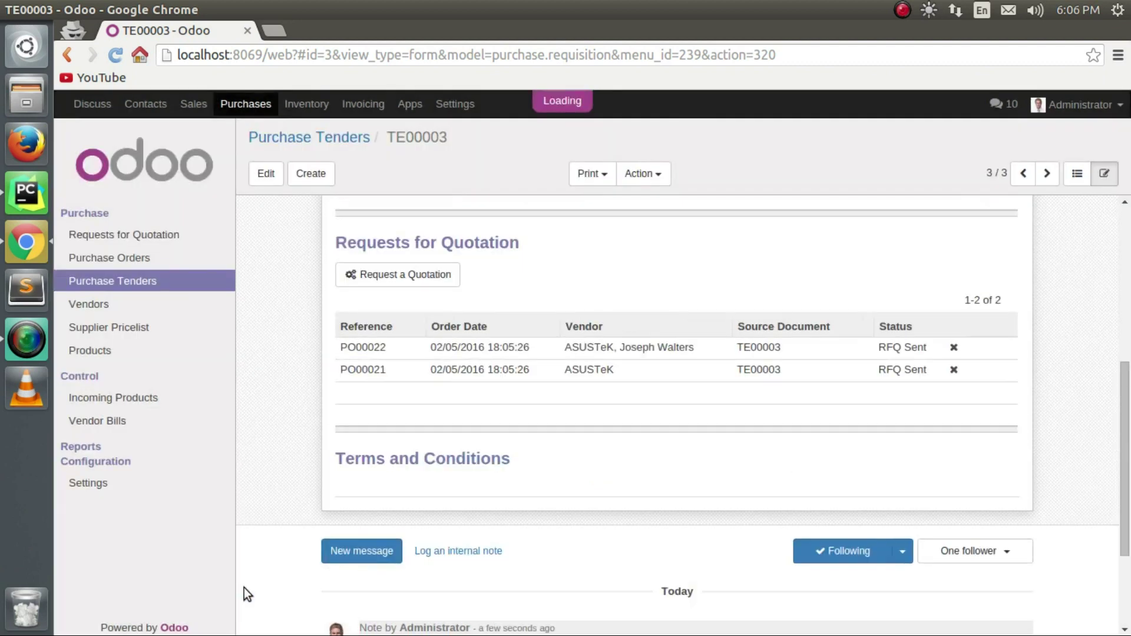
scroll(360, 418, down, 3)
scroll(394, 429, up, 6)
scroll(378, 413, up, 3)
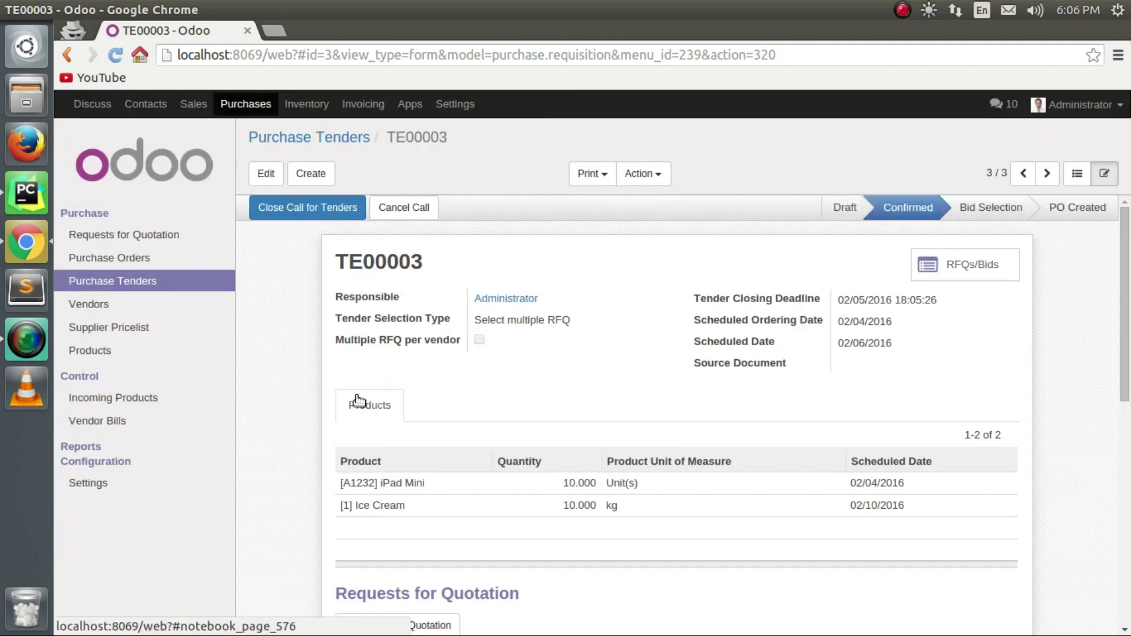
Close the call, confirm both iPad Mini bid lines and an Ice Cream line, then generate POs.
click(304, 208)
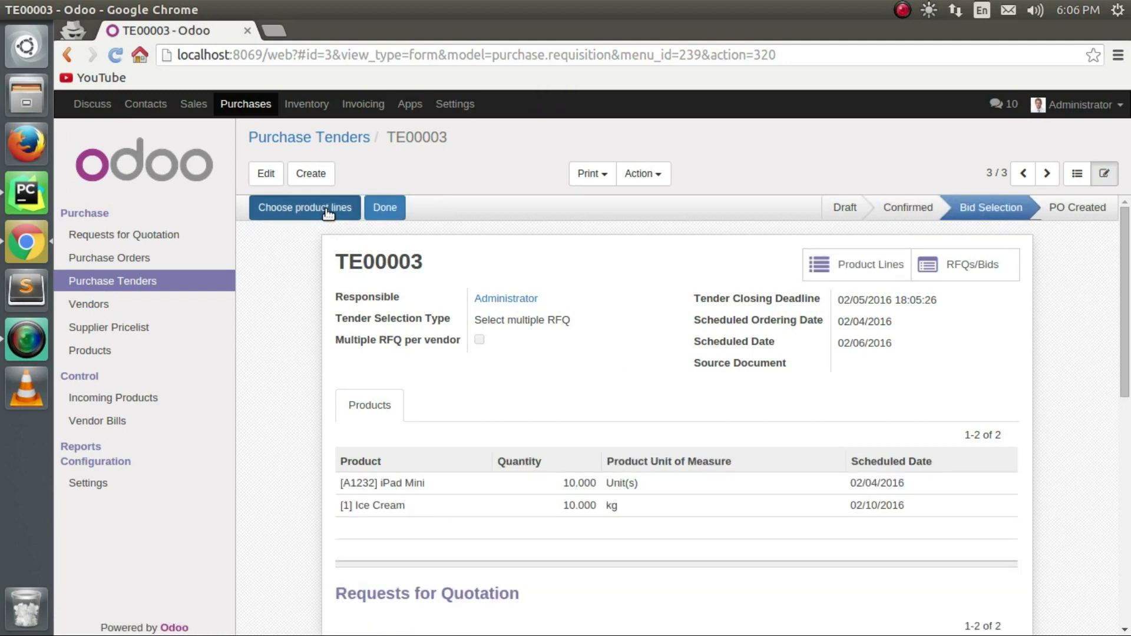
click(328, 209)
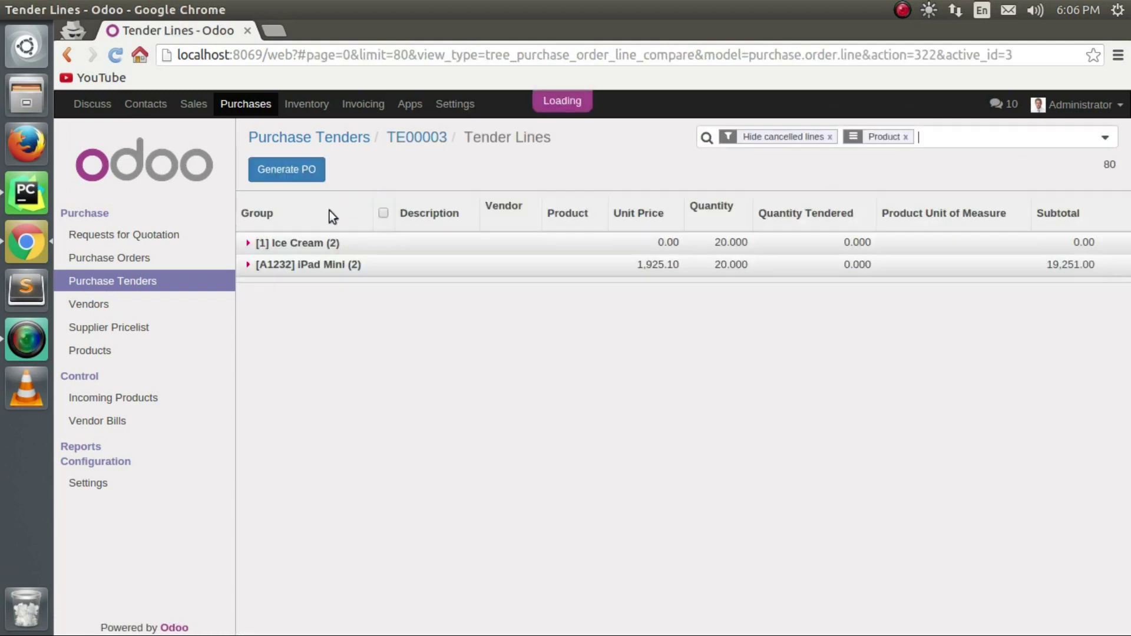
click(795, 245)
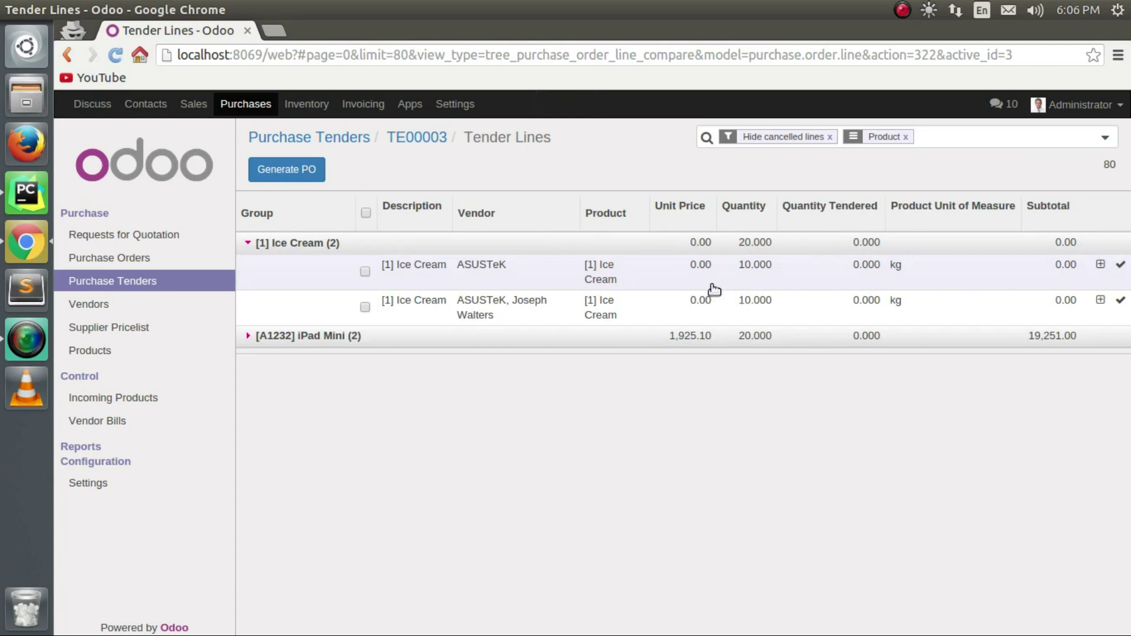
click(695, 337)
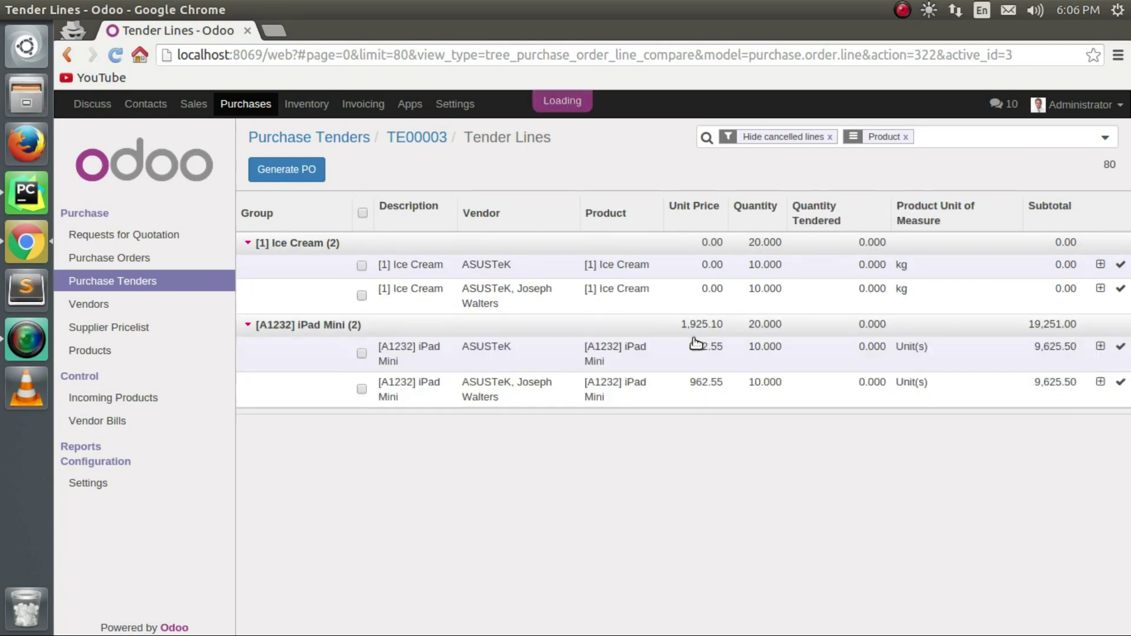
click(862, 265)
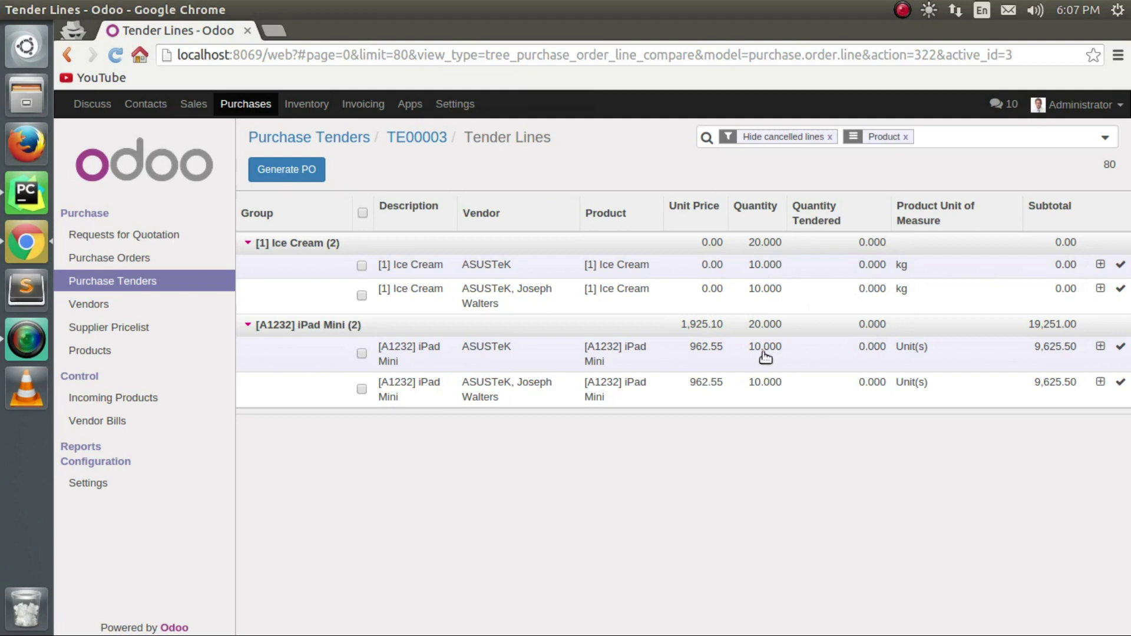
click(1121, 347)
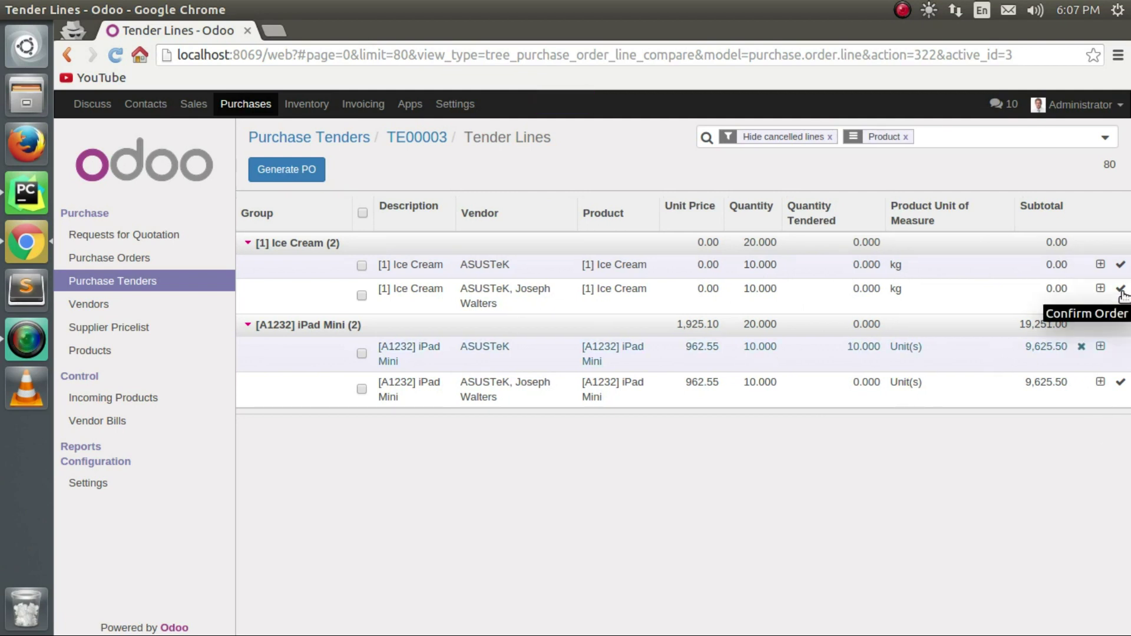
click(864, 273)
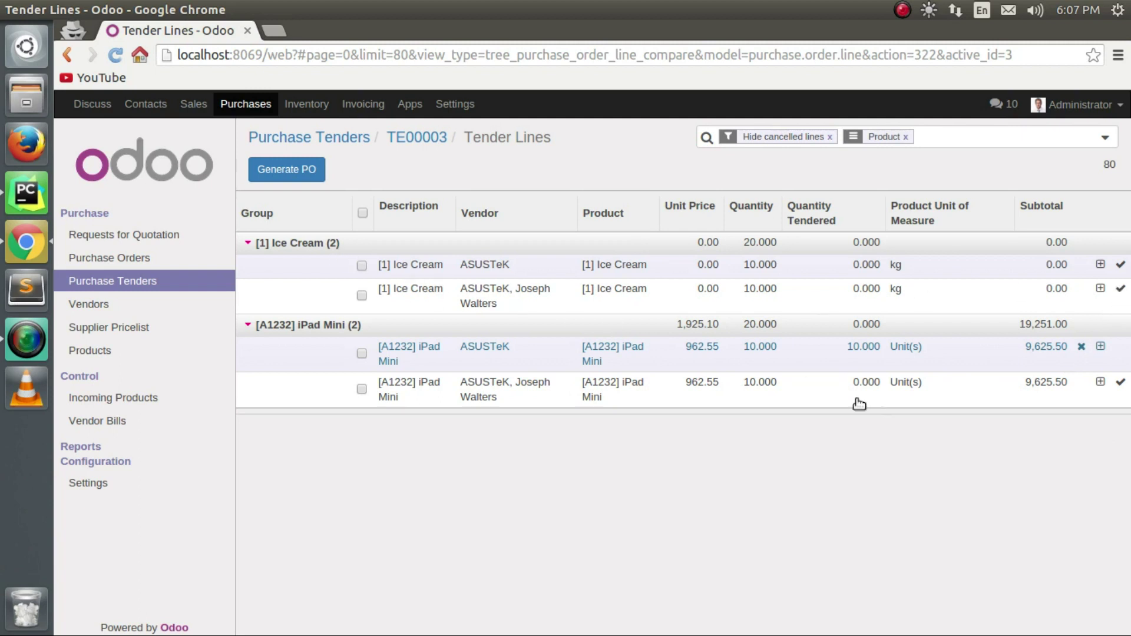
click(1121, 384)
click(1122, 291)
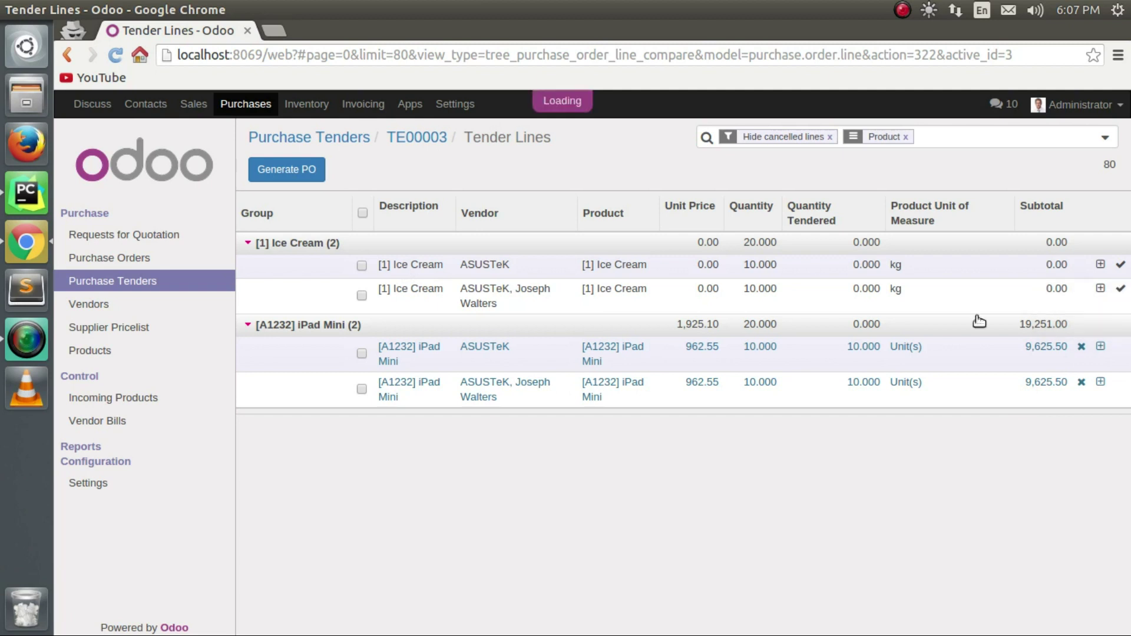
click(296, 172)
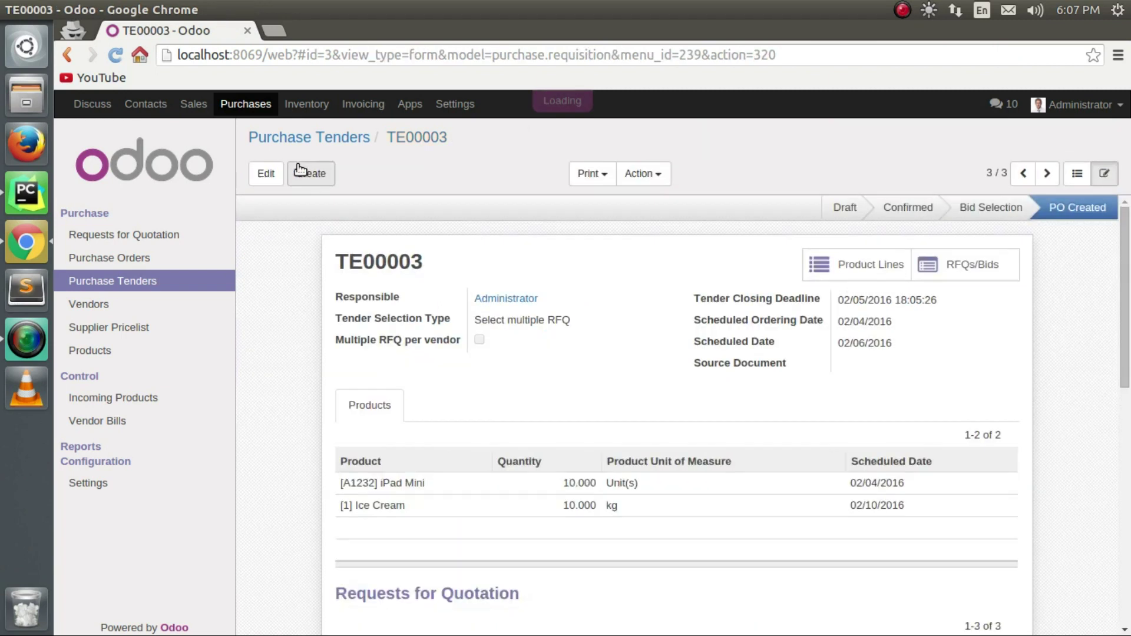
Review PO00023 from the quotation requests, then switch to the Purchase Orders list.
scroll(710, 531, down, 3)
scroll(710, 531, down, 2)
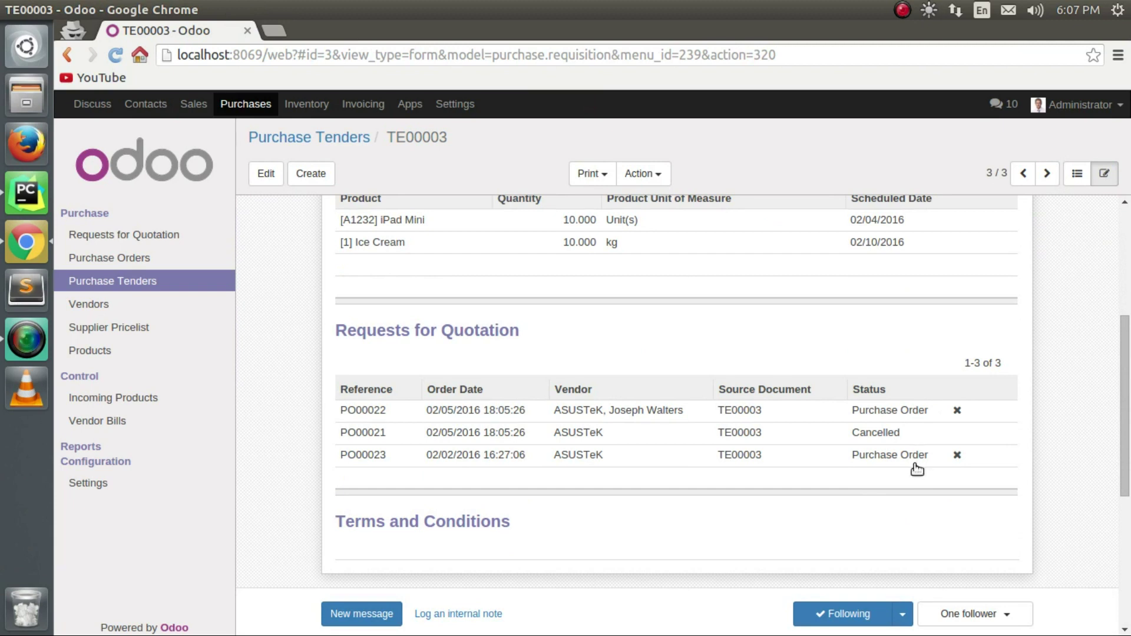
scroll(699, 448, up, 3)
scroll(790, 494, down, 3)
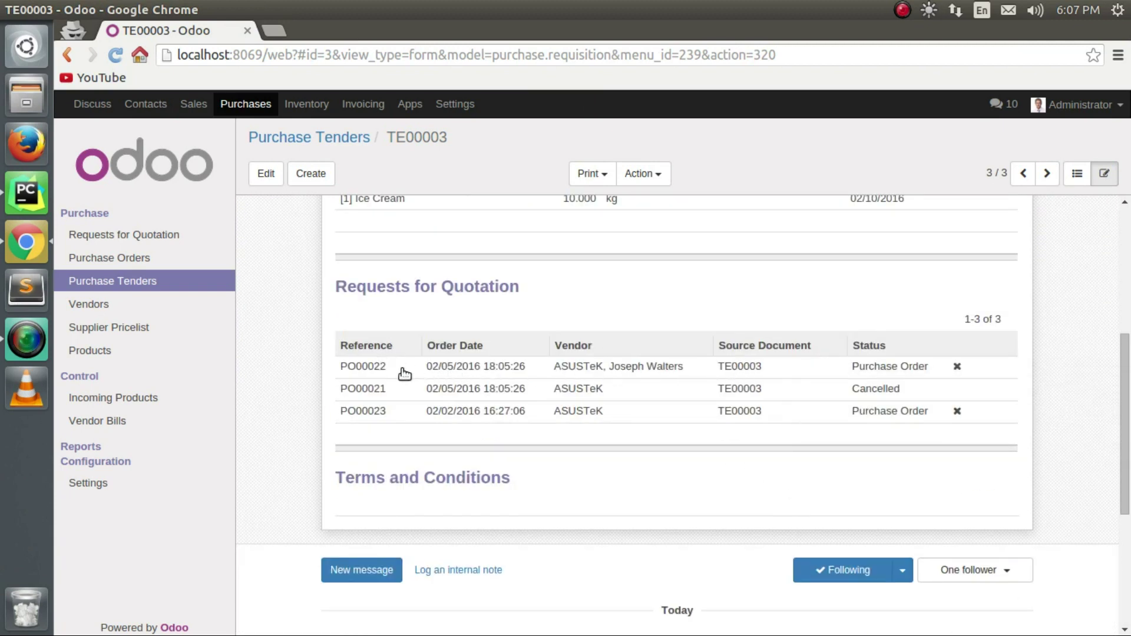
click(348, 413)
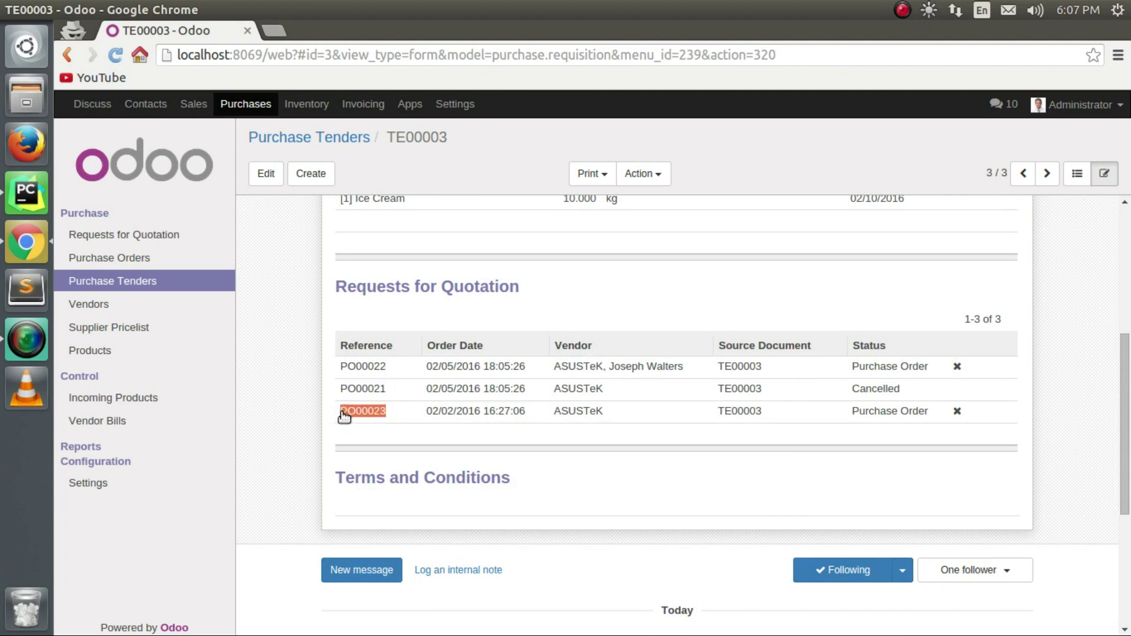
scroll(404, 402, down, 5)
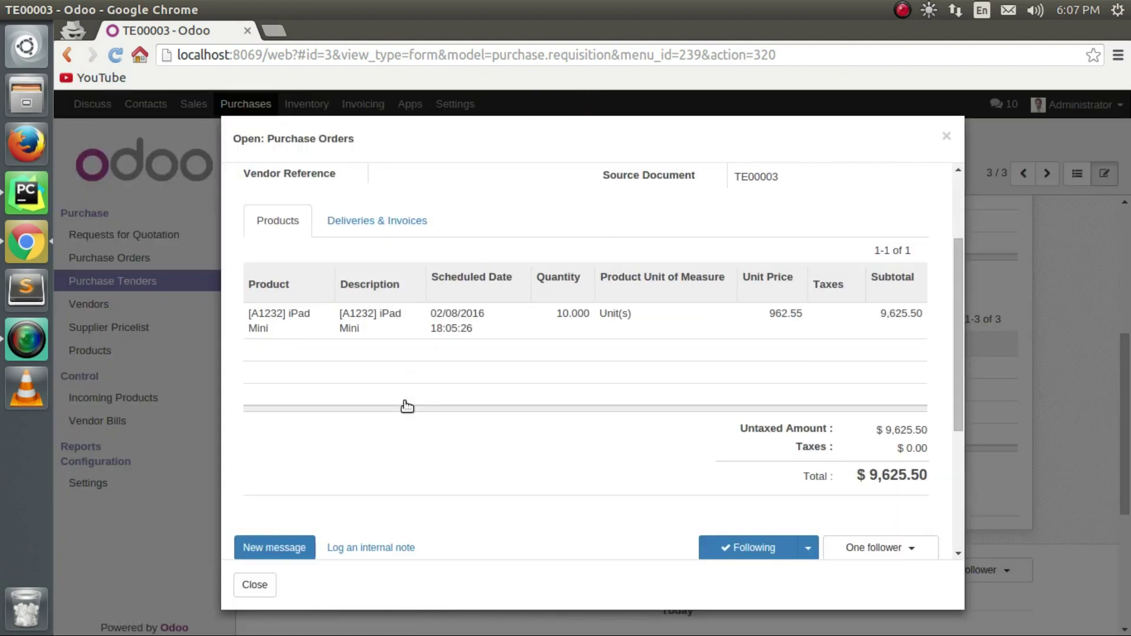
scroll(361, 535, down, 1)
scroll(361, 535, up, 6)
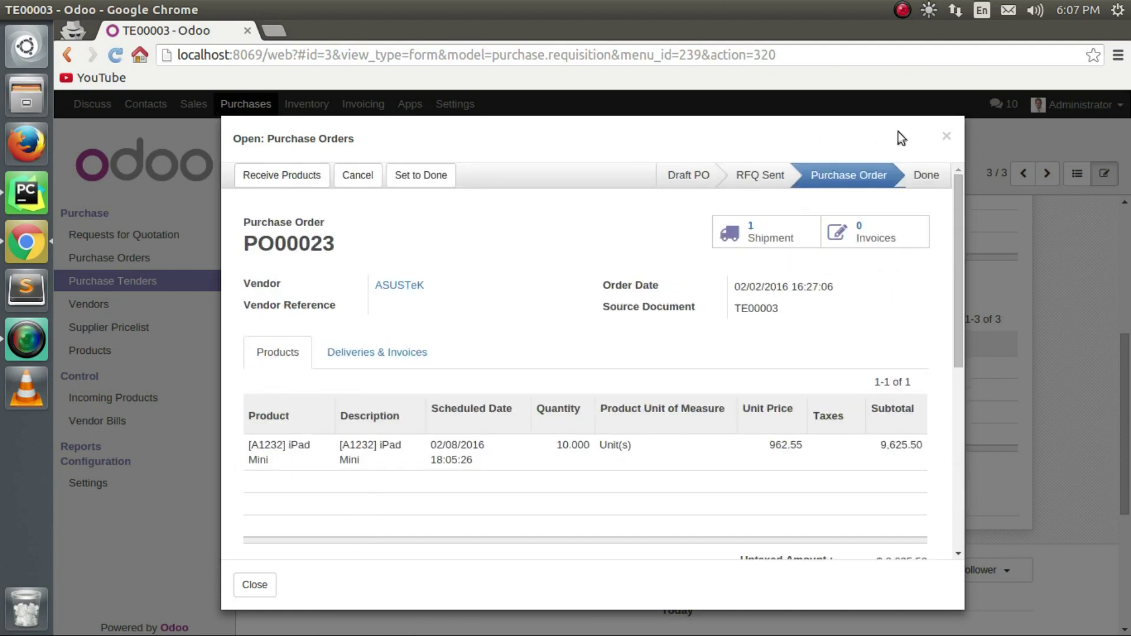
click(948, 137)
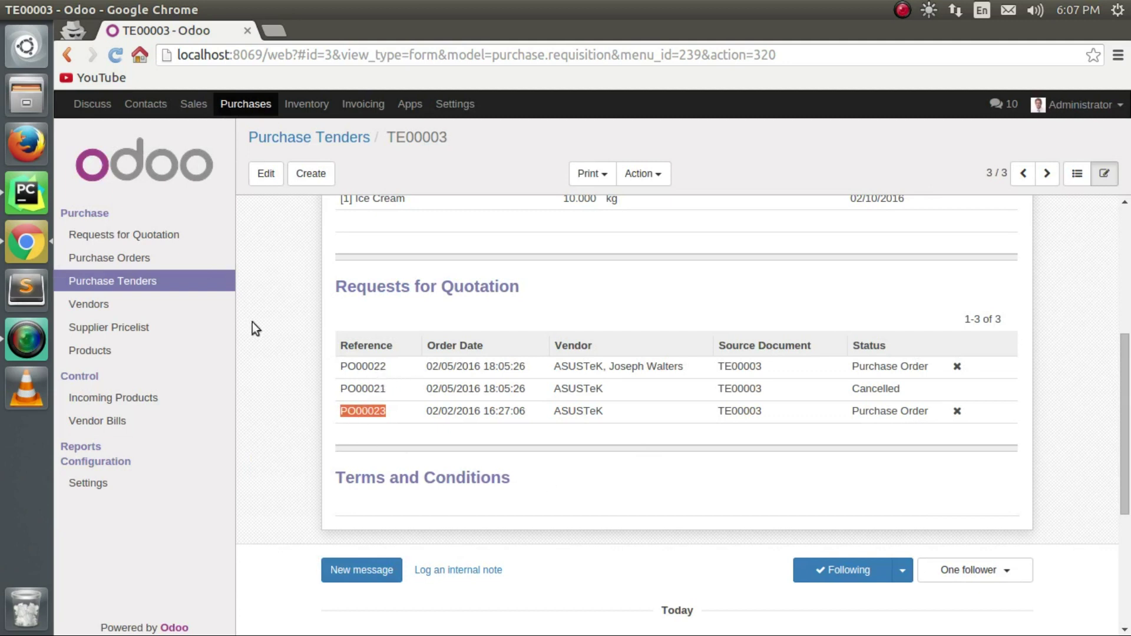
click(120, 266)
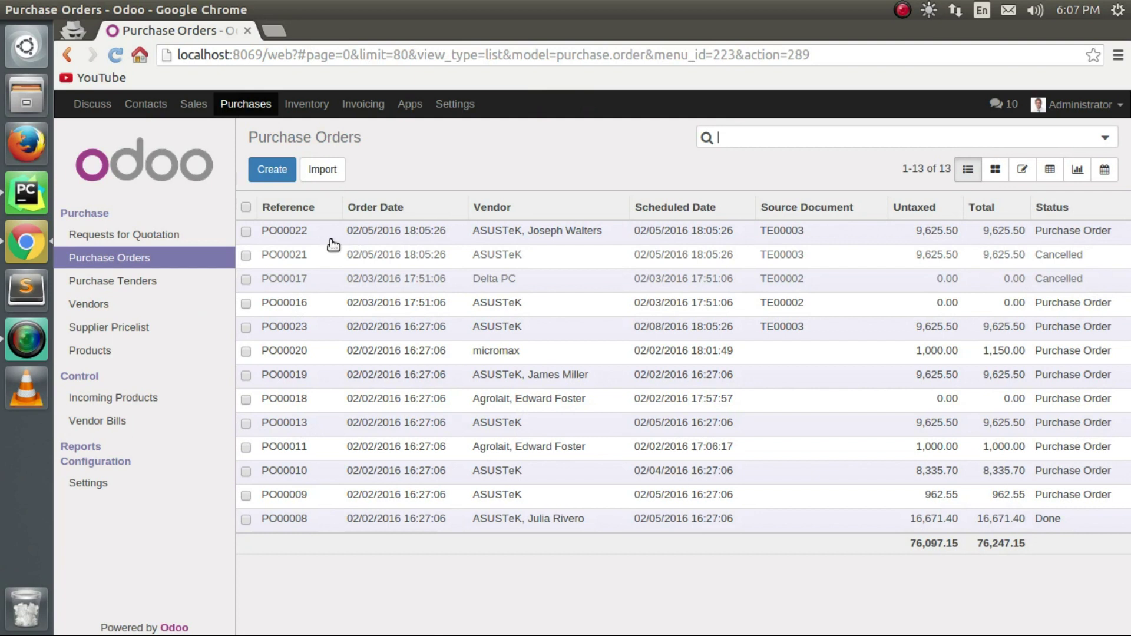
Receive and validate the PO00022 receipt as an immediate transfer.
click(320, 233)
click(308, 214)
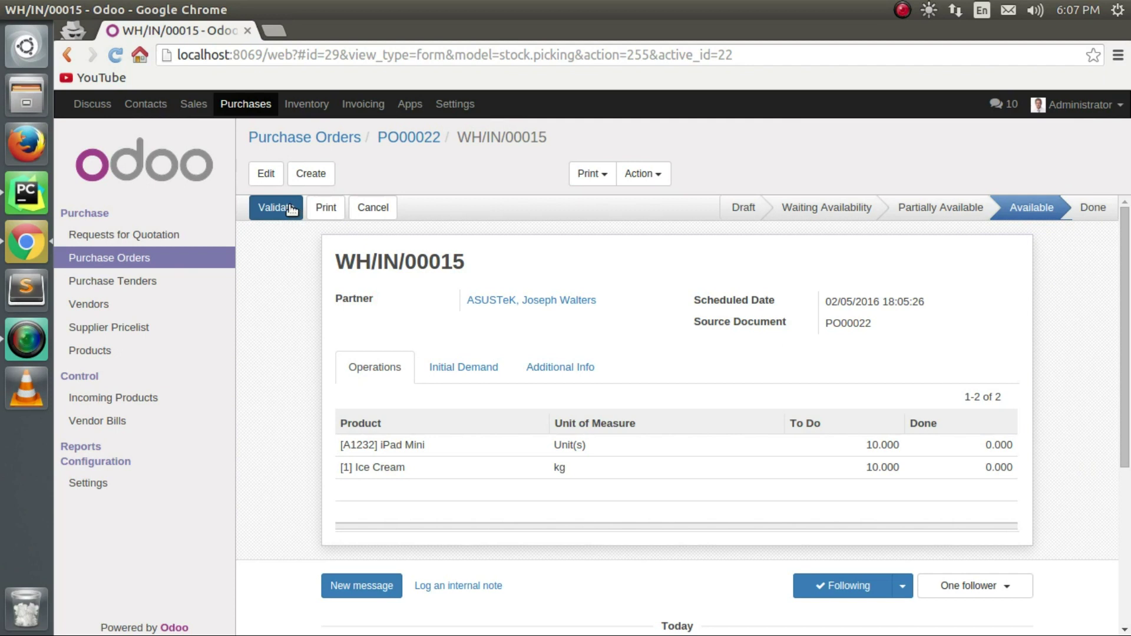
click(290, 209)
click(254, 249)
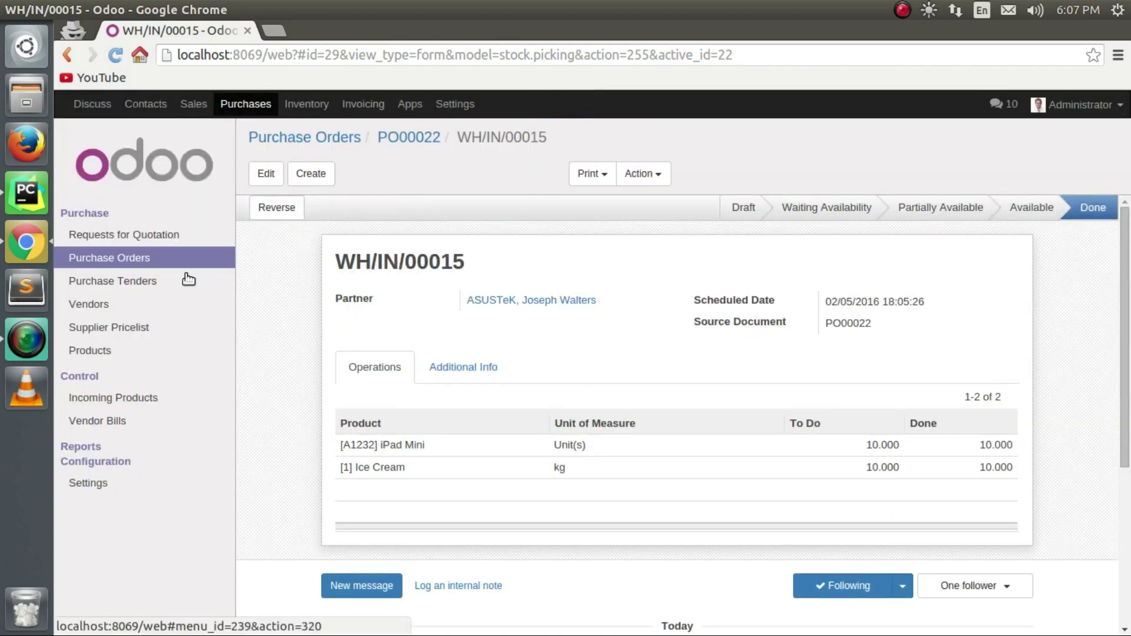
click(171, 263)
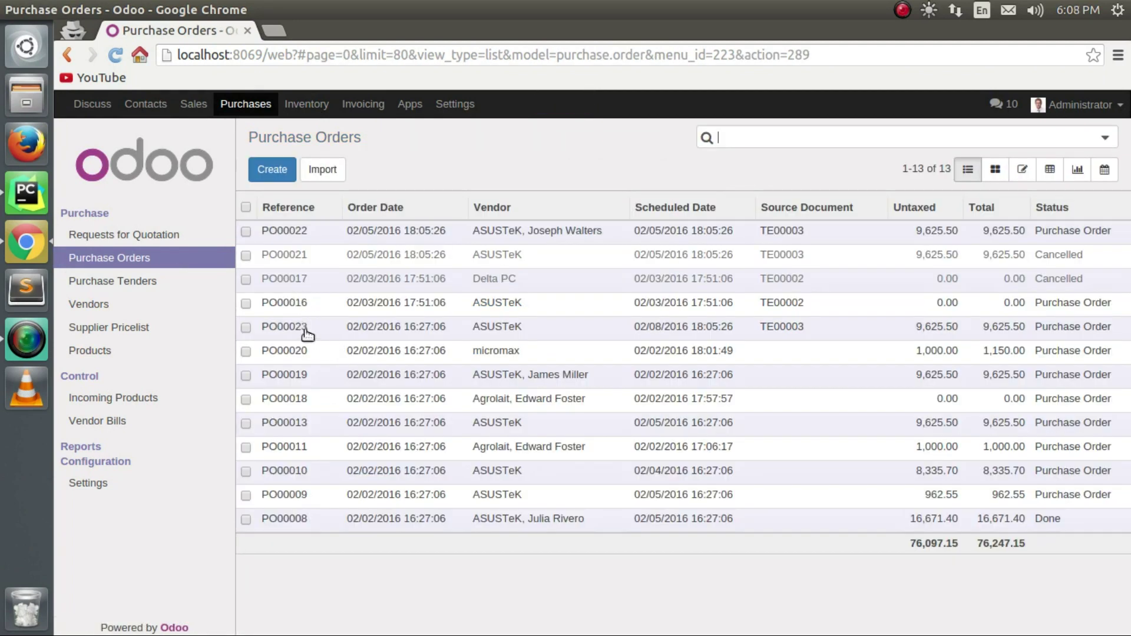
Receive and validate the PO00023 receipt WH/IN/00016 as an immediate transfer.
click(302, 328)
click(288, 213)
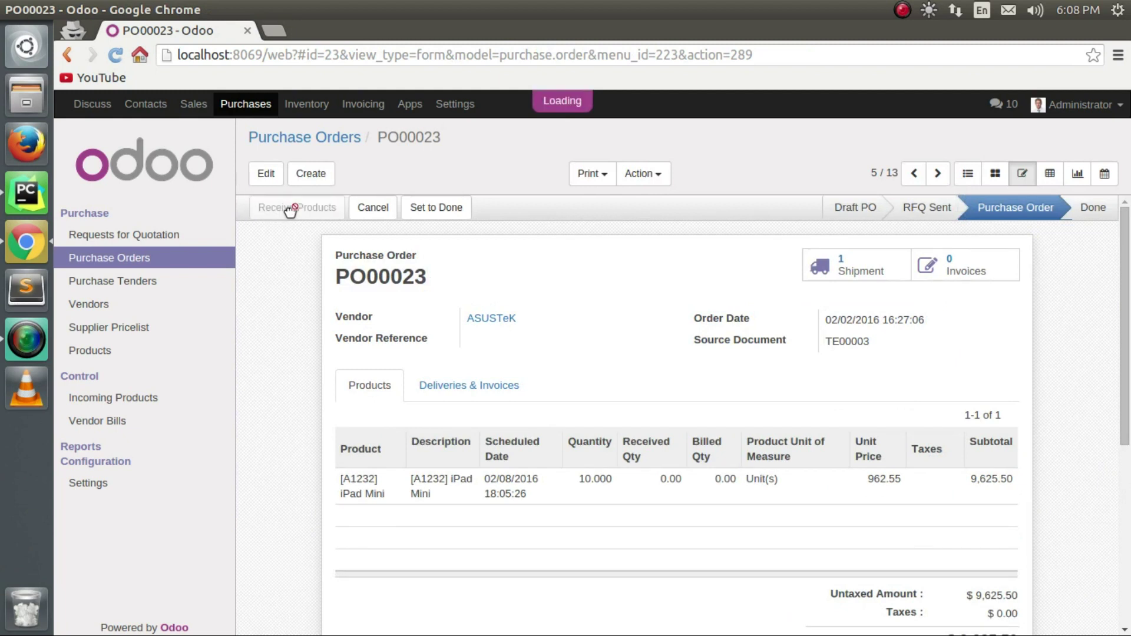
click(270, 207)
click(271, 245)
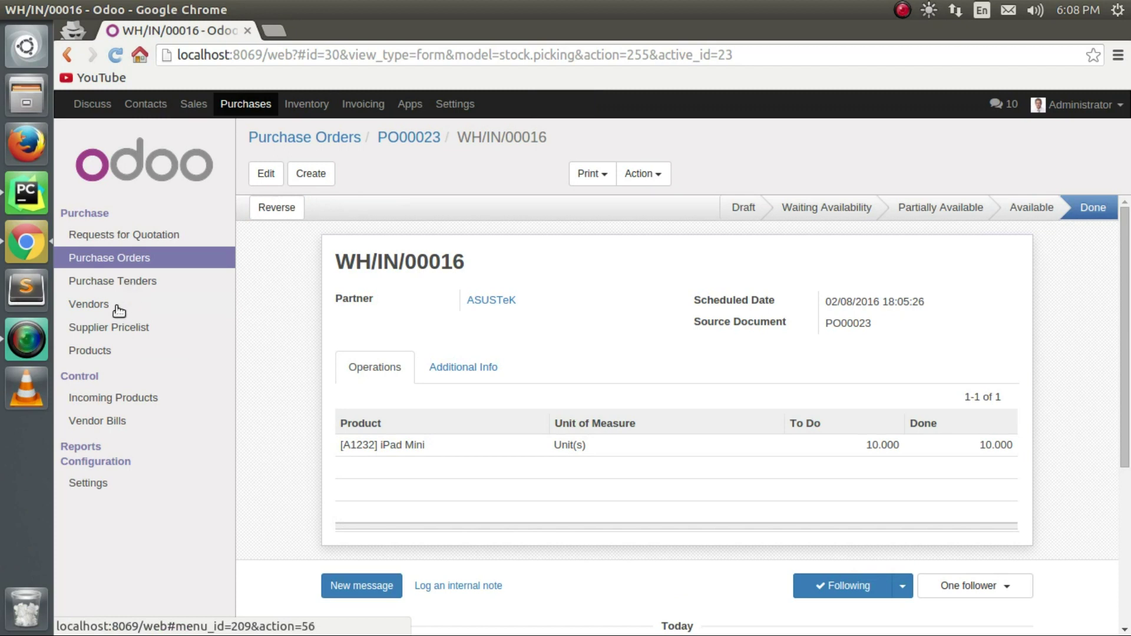
Start a new vendor named 'demo' and mark it as a company.
click(118, 311)
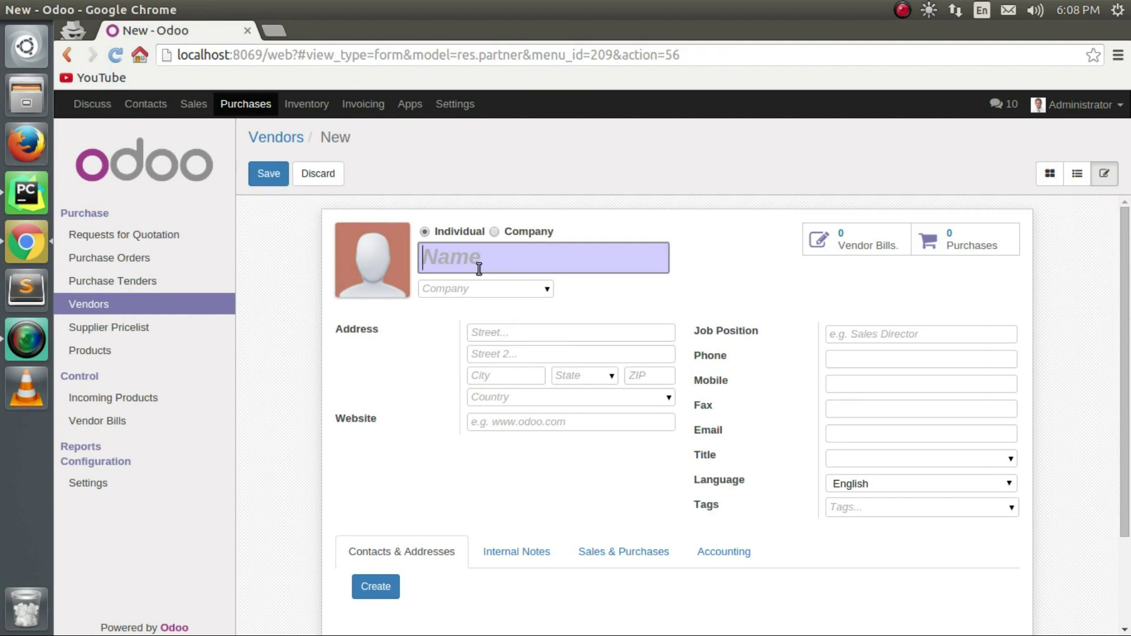
text(demo)
click(500, 231)
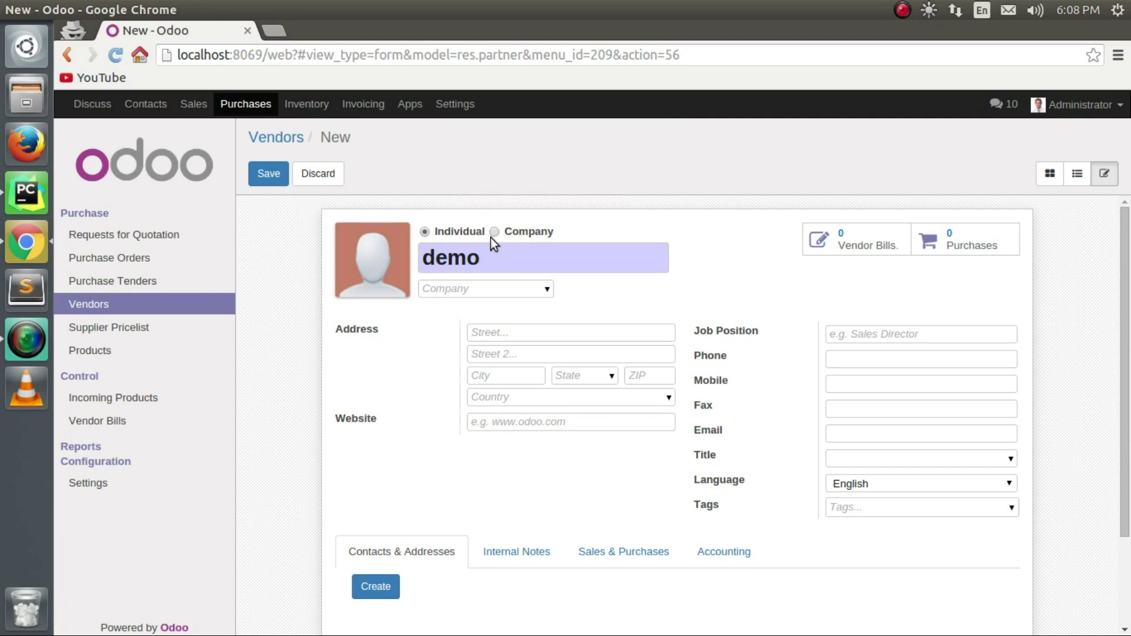
click(495, 233)
Fill in the two street address lines and the website demo.com.
click(566, 331)
text(address)
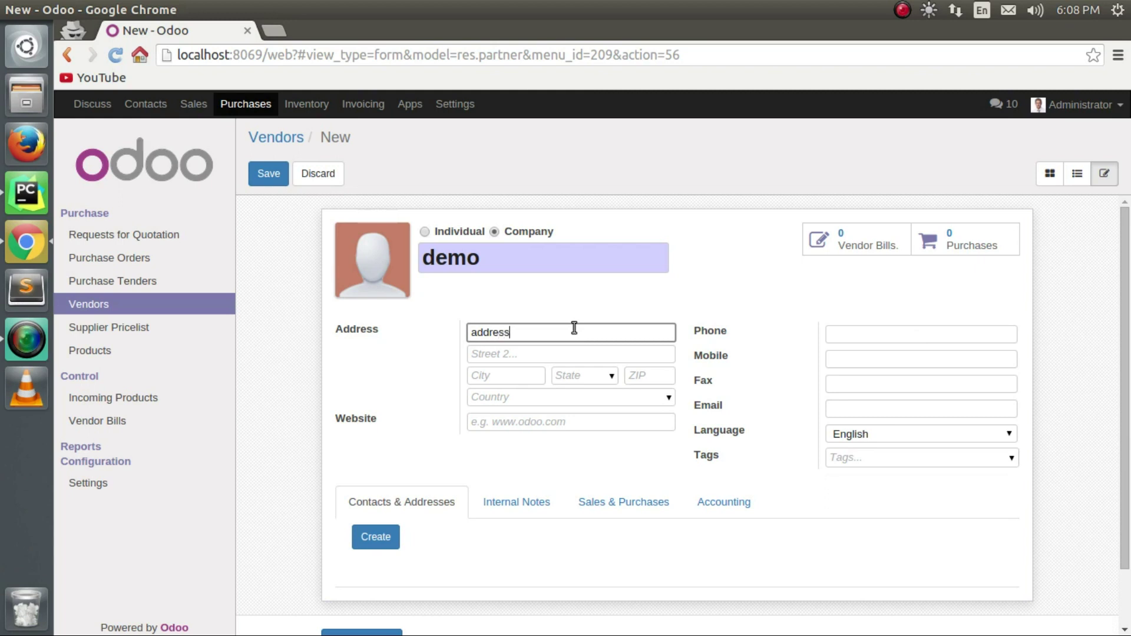
click(654, 355)
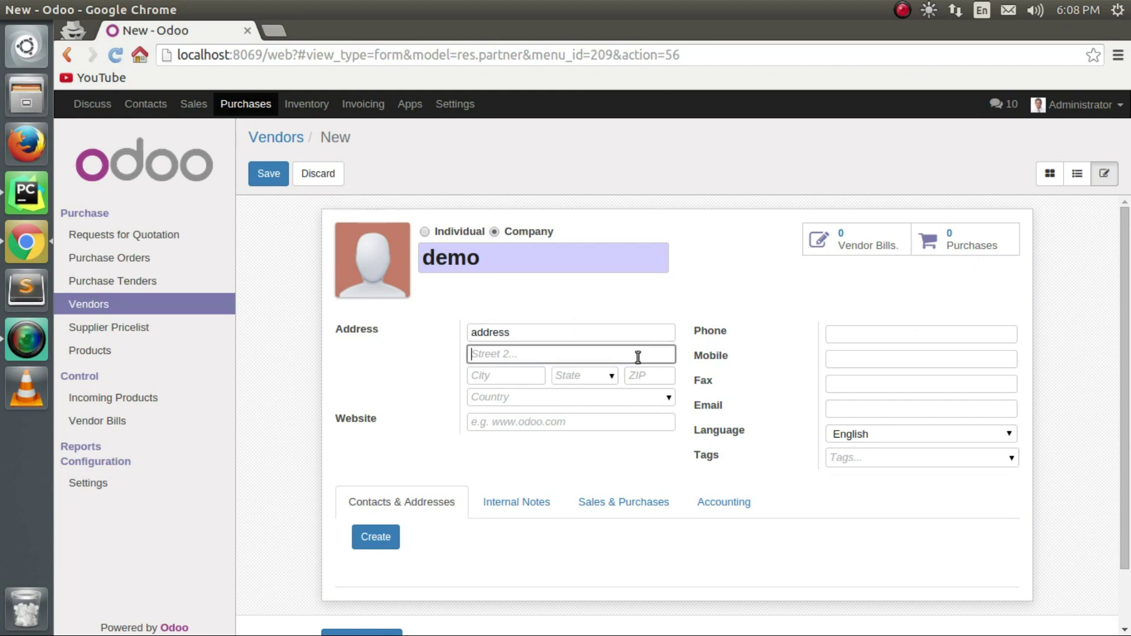
text(address street)
click(646, 420)
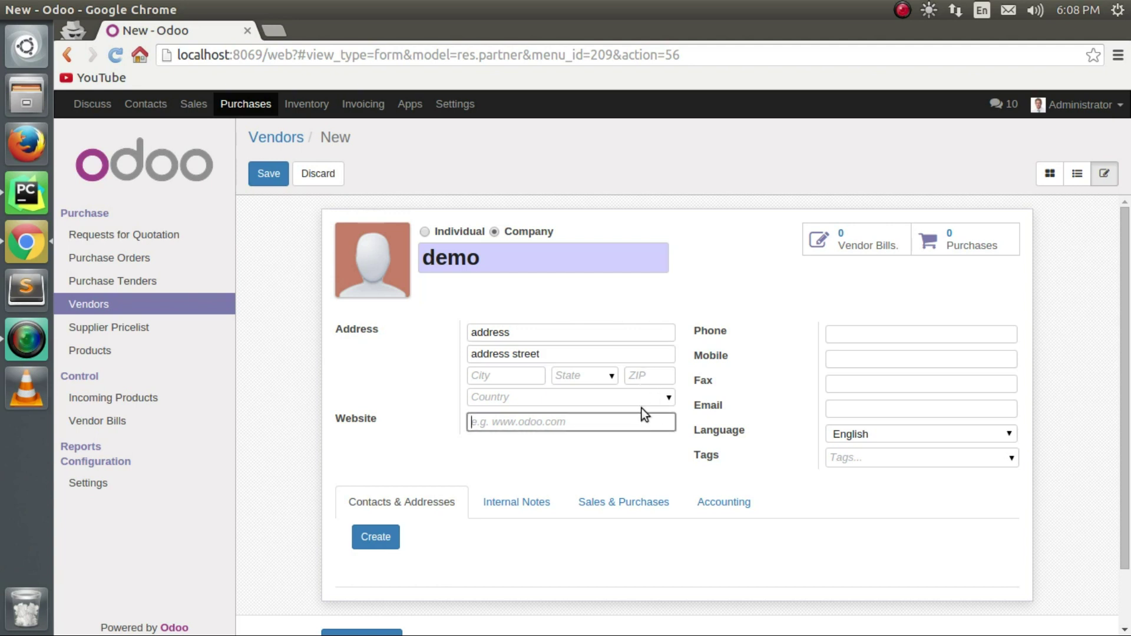
text(demo.com)
Keep English as the vendor's language and tag it as Manufacturer.
click(835, 337)
click(838, 356)
click(905, 403)
click(898, 388)
click(899, 409)
click(899, 433)
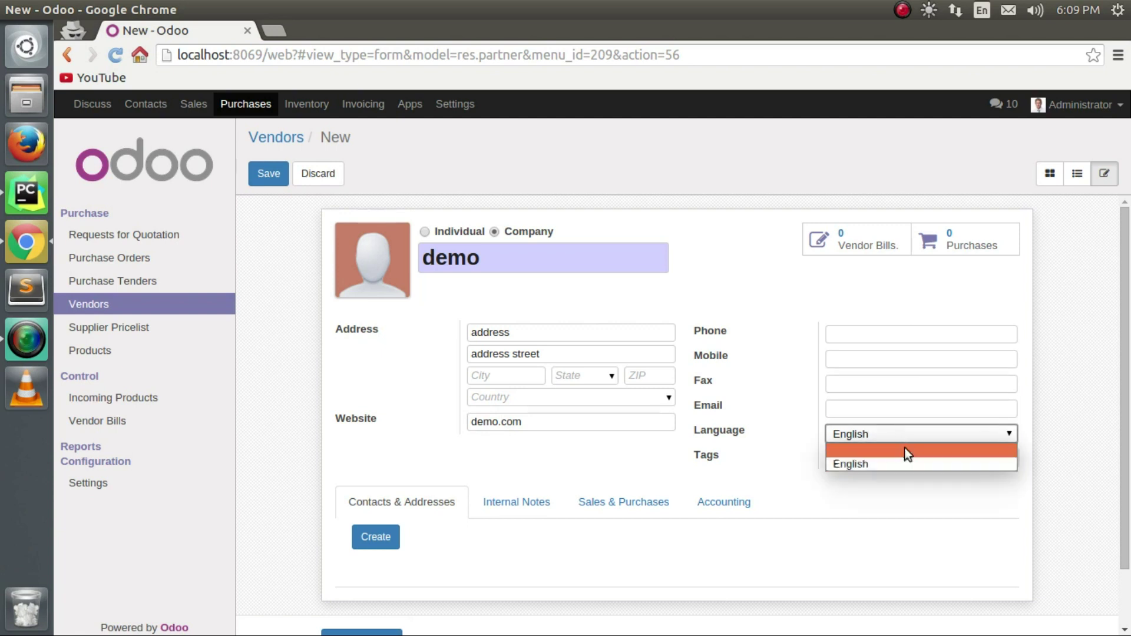
click(897, 440)
click(890, 458)
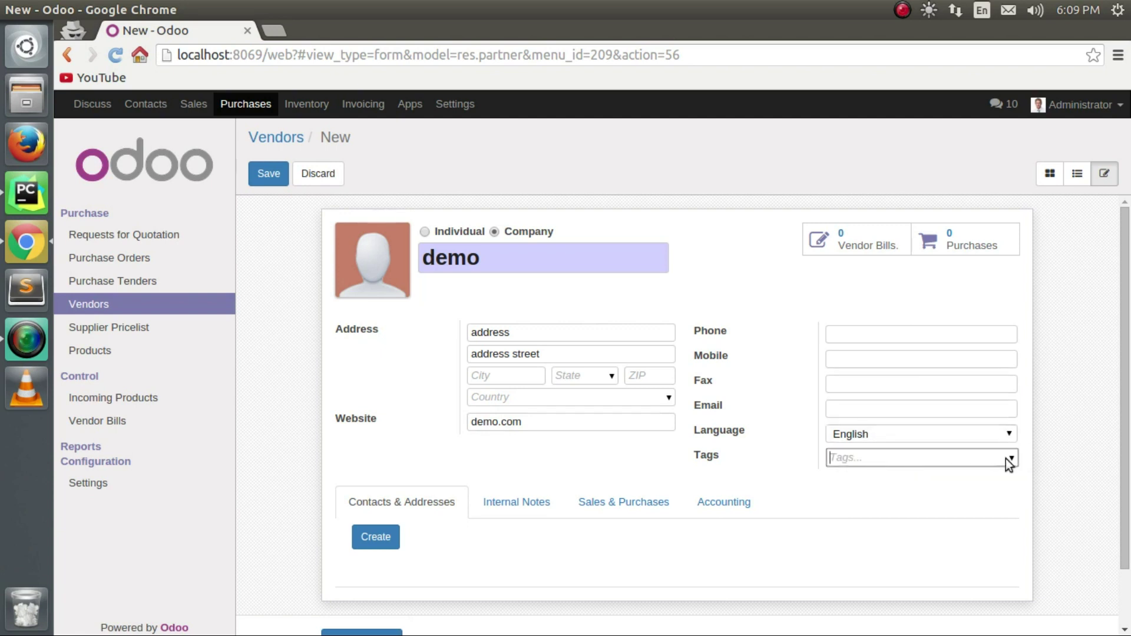
click(1007, 459)
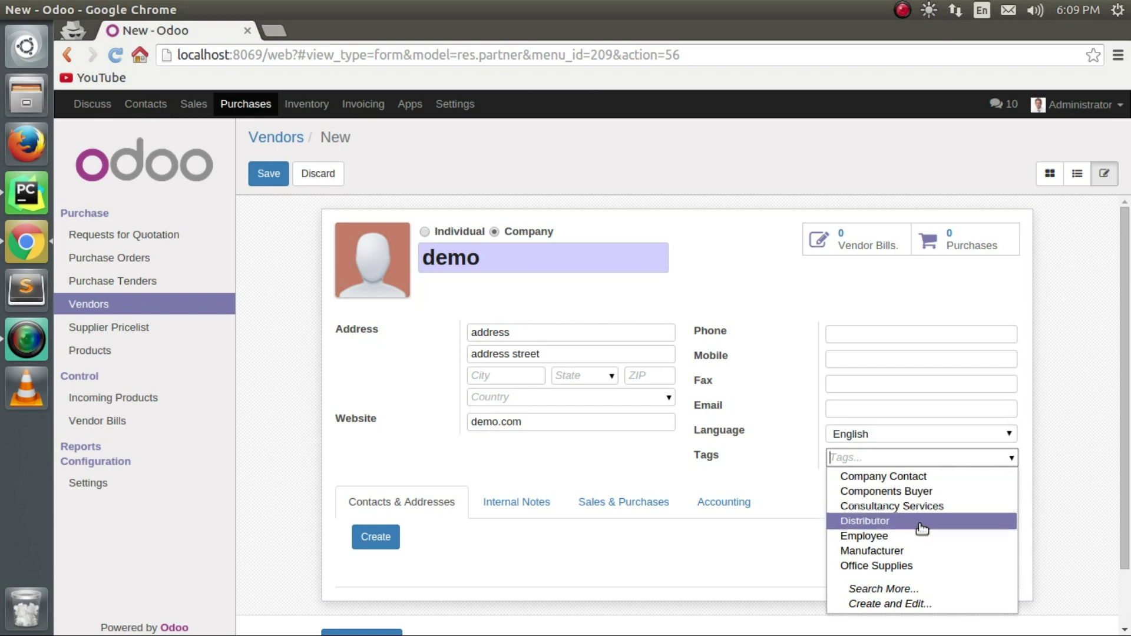
click(925, 550)
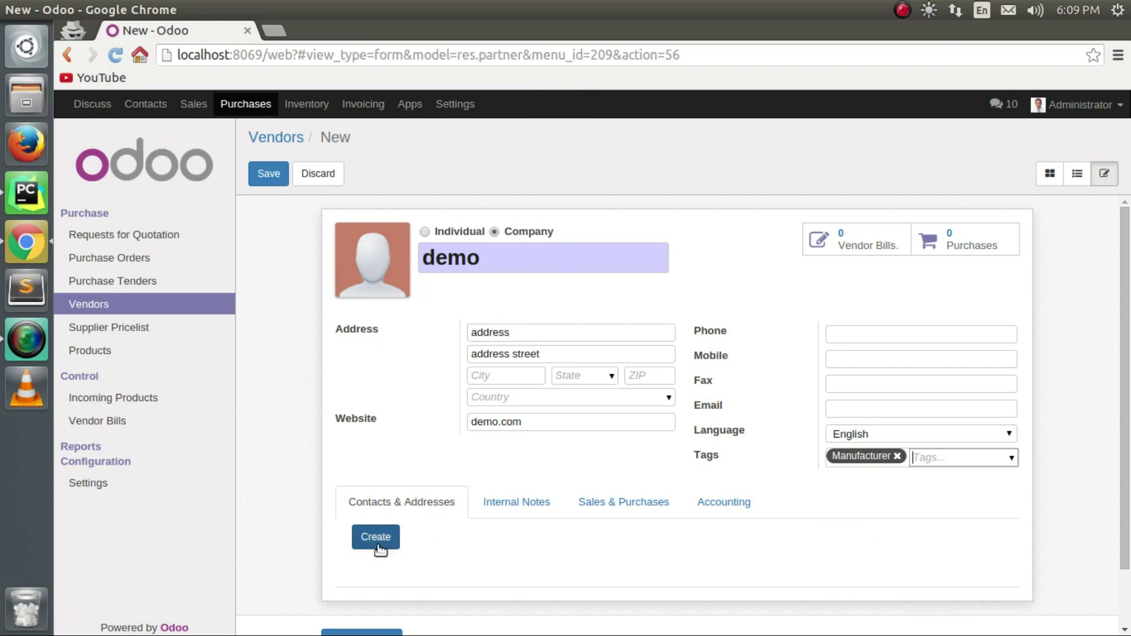
click(377, 537)
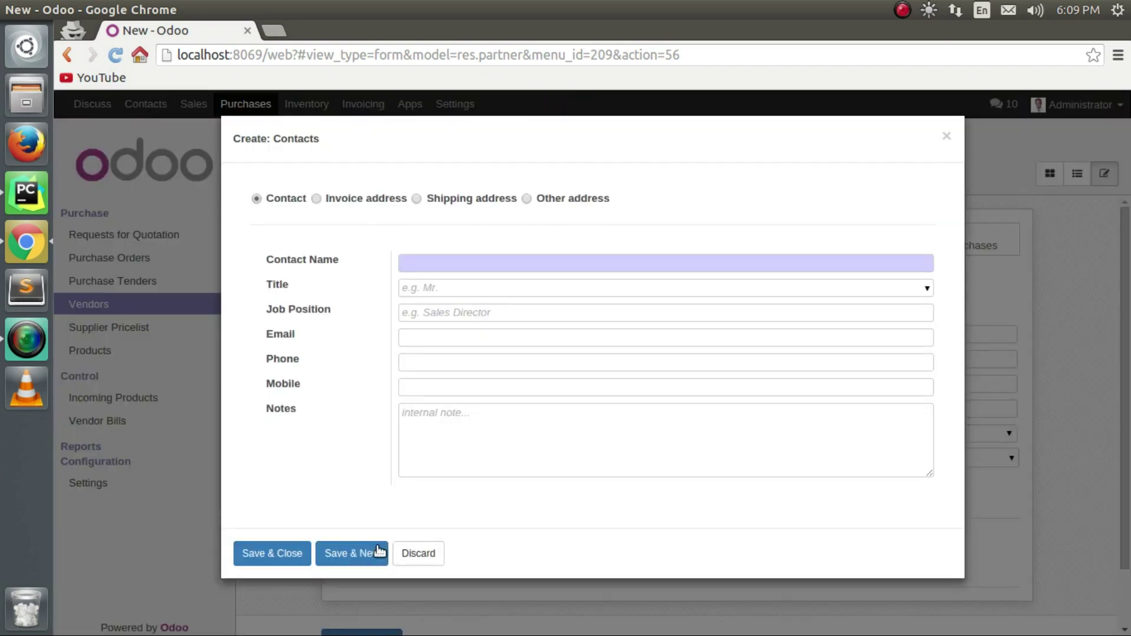
Add contact 'demo contact' with title Mister and job position 'sales executive', and save it.
click(858, 259)
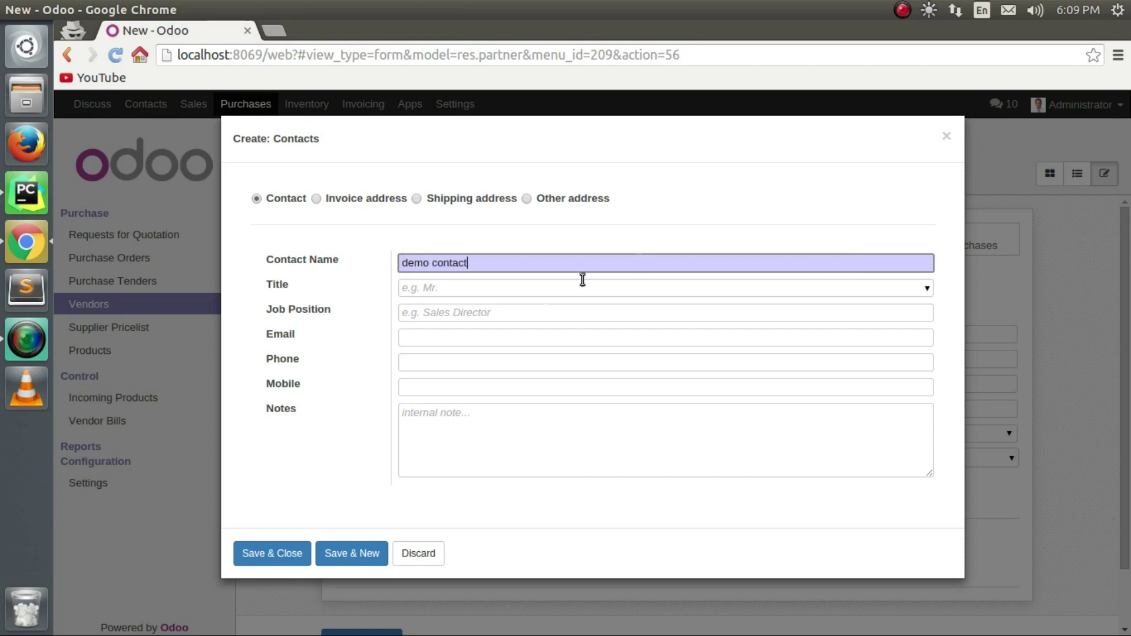
click(433, 286)
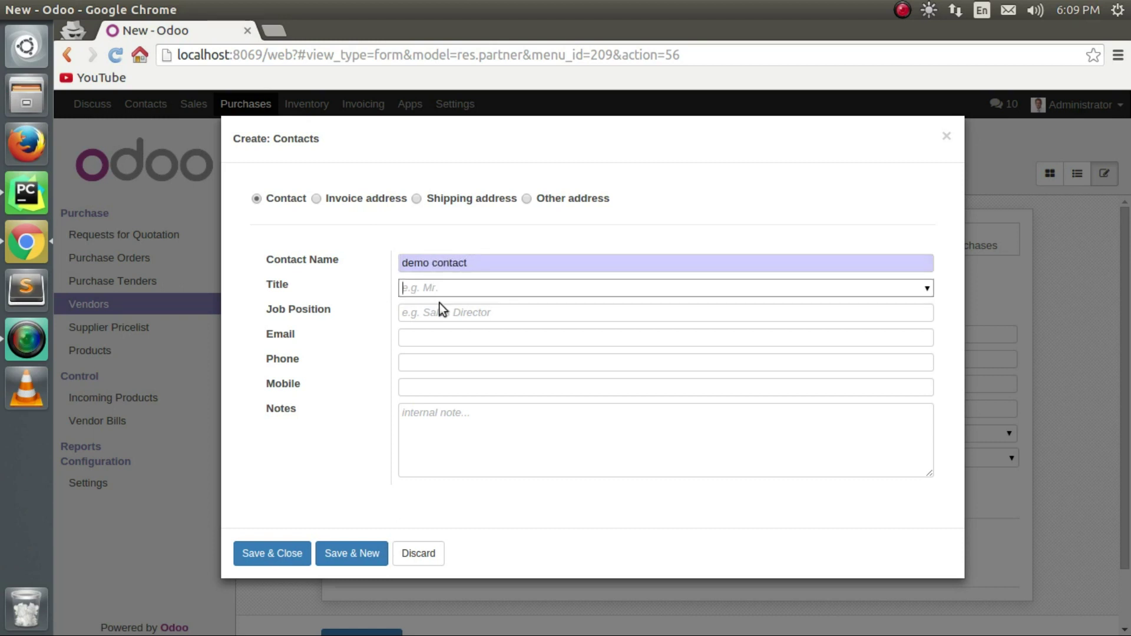
click(929, 288)
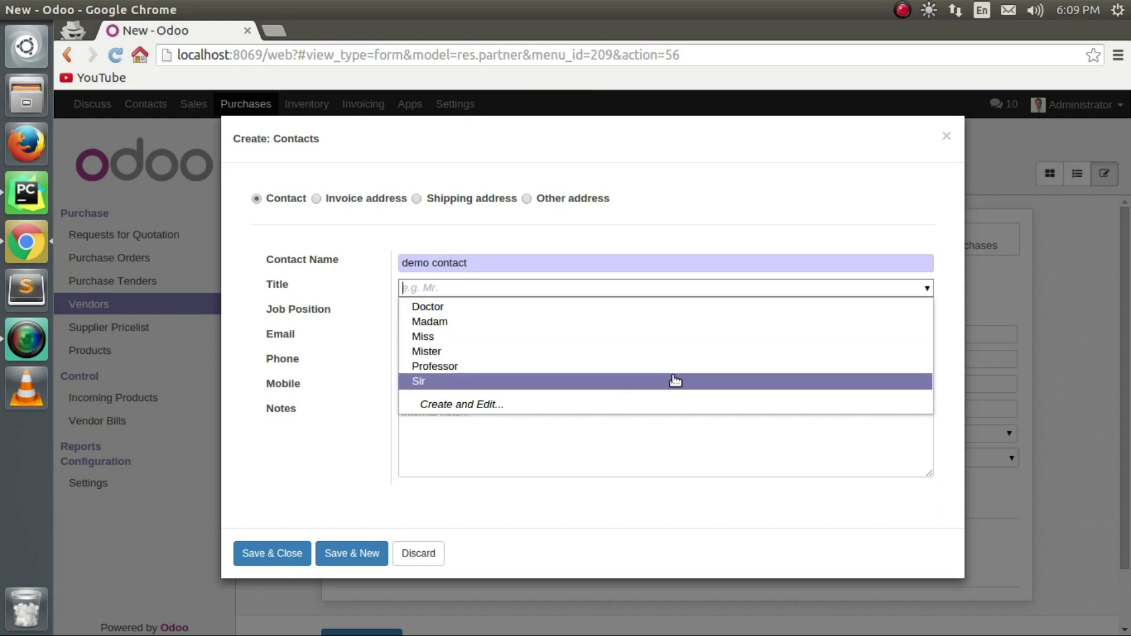
click(682, 354)
click(496, 319)
text(sales executive)
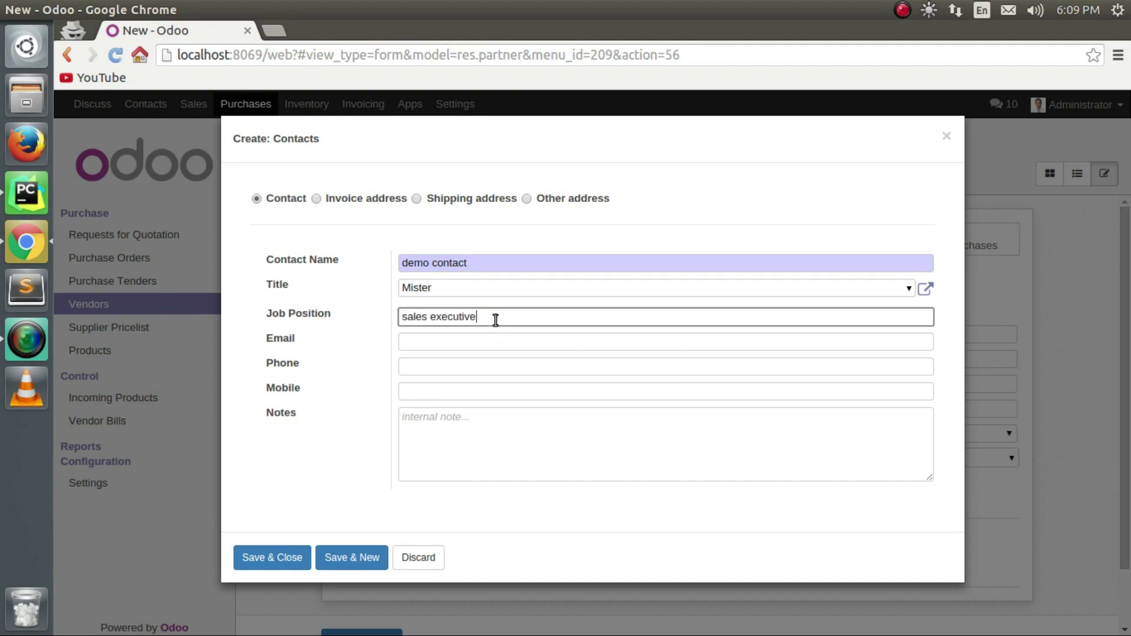
click(433, 342)
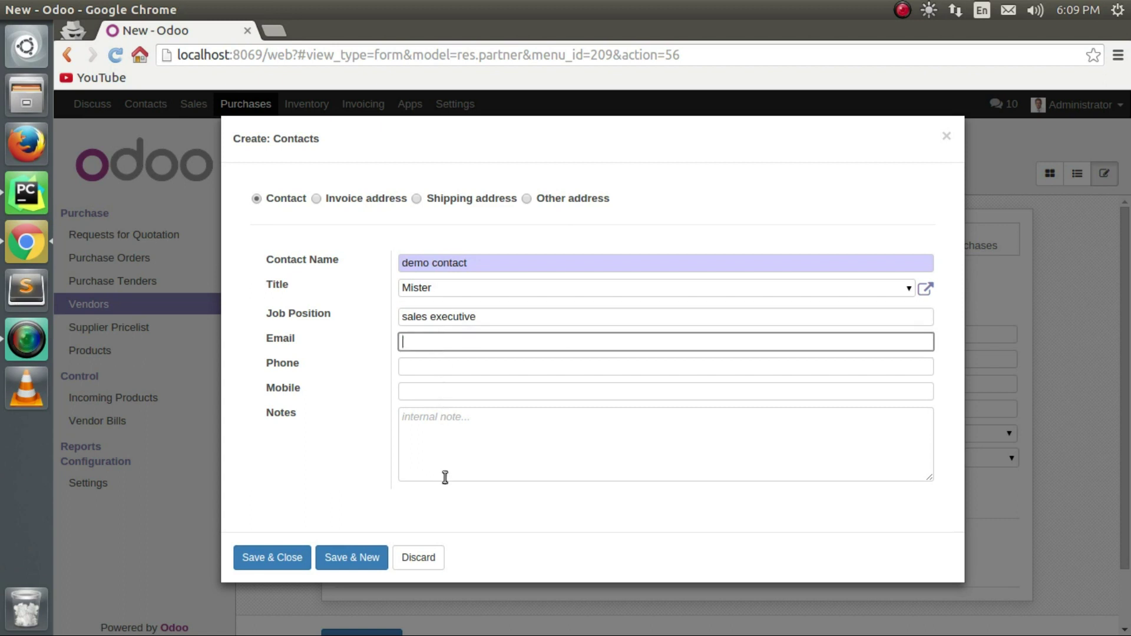
click(263, 554)
scroll(472, 466, down, 3)
Make Administrator the vendor's salesperson under Sales & Purchases.
click(502, 426)
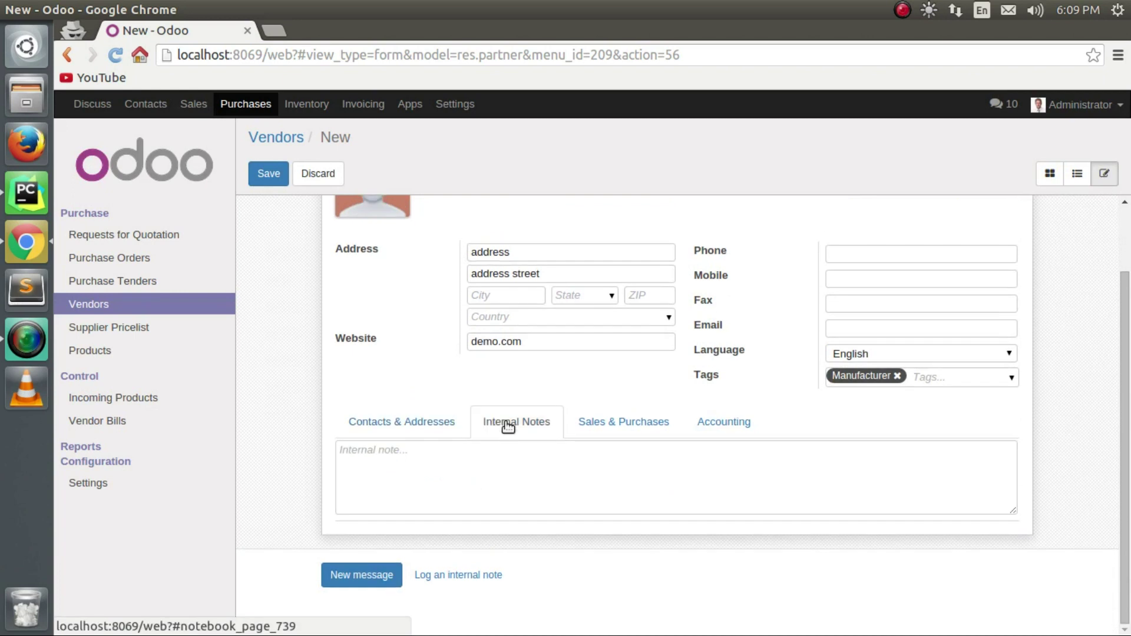
click(534, 467)
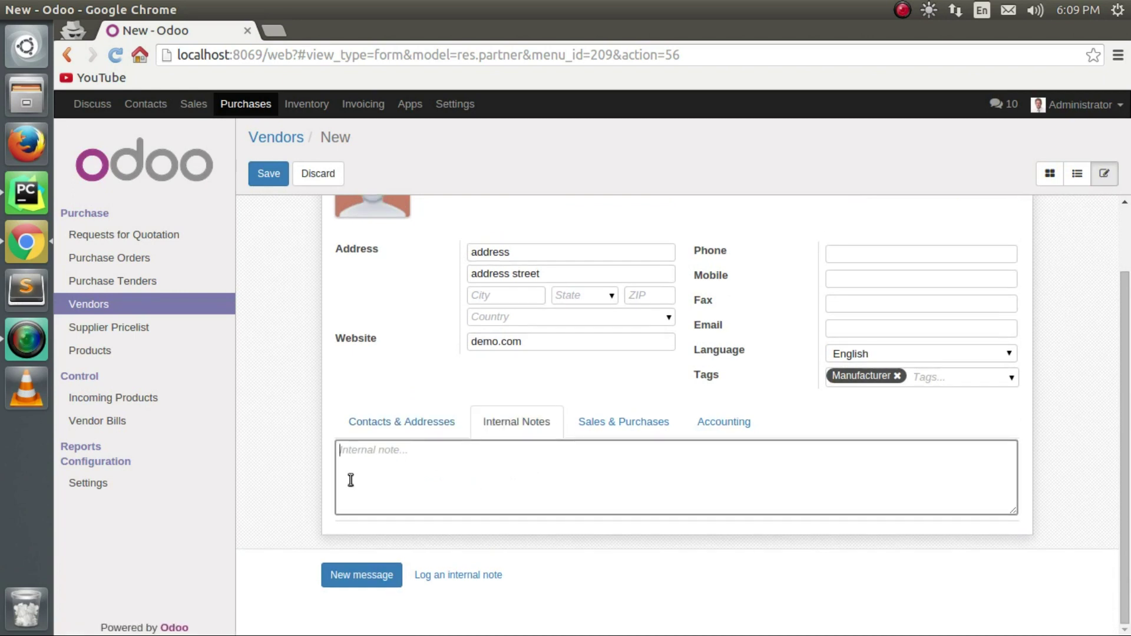
click(634, 442)
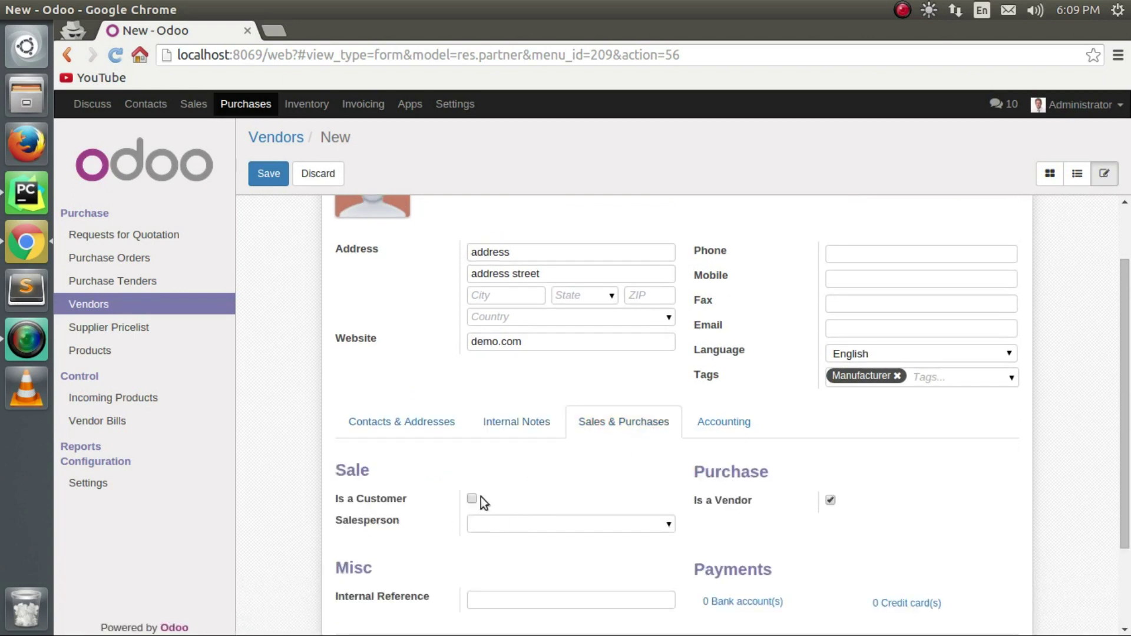
scroll(512, 443, down, 4)
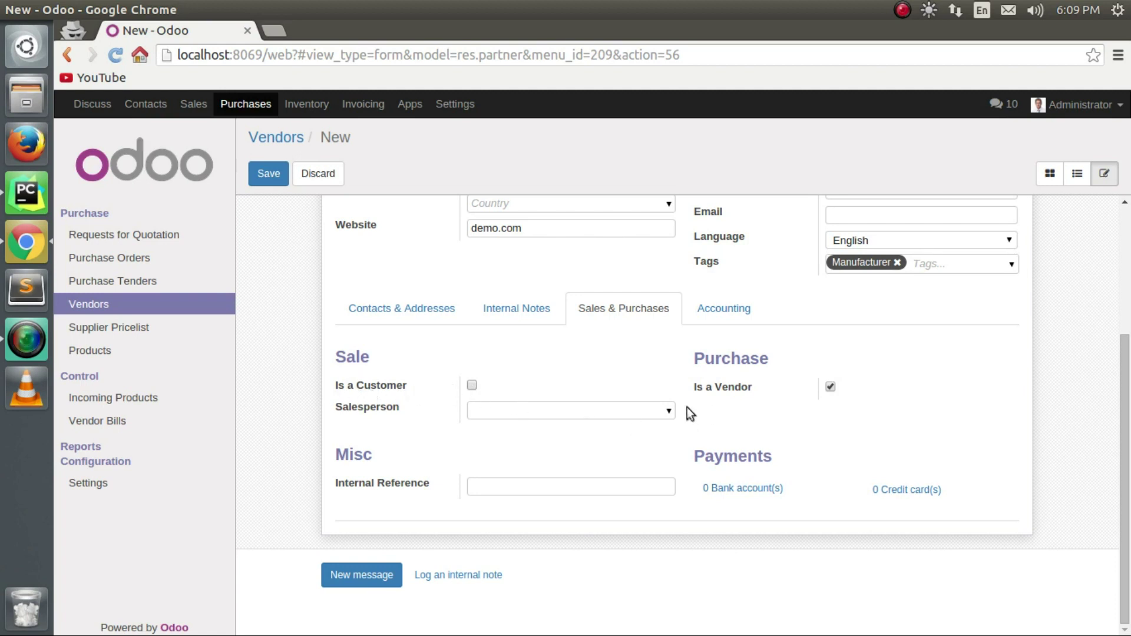
click(669, 412)
click(616, 429)
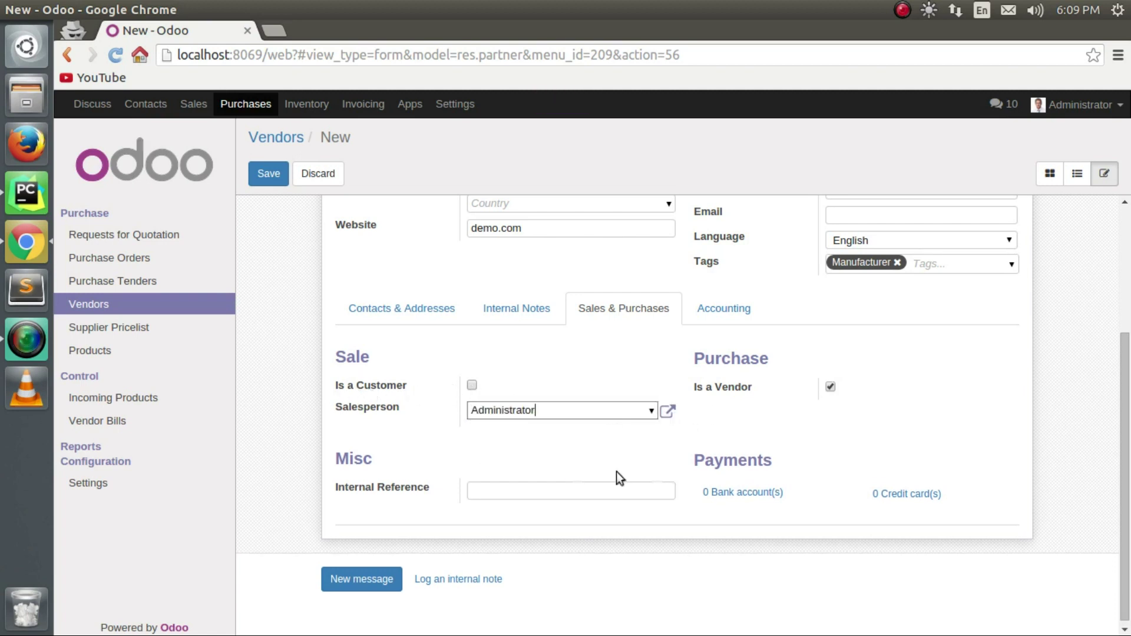
scroll(644, 368, up, 3)
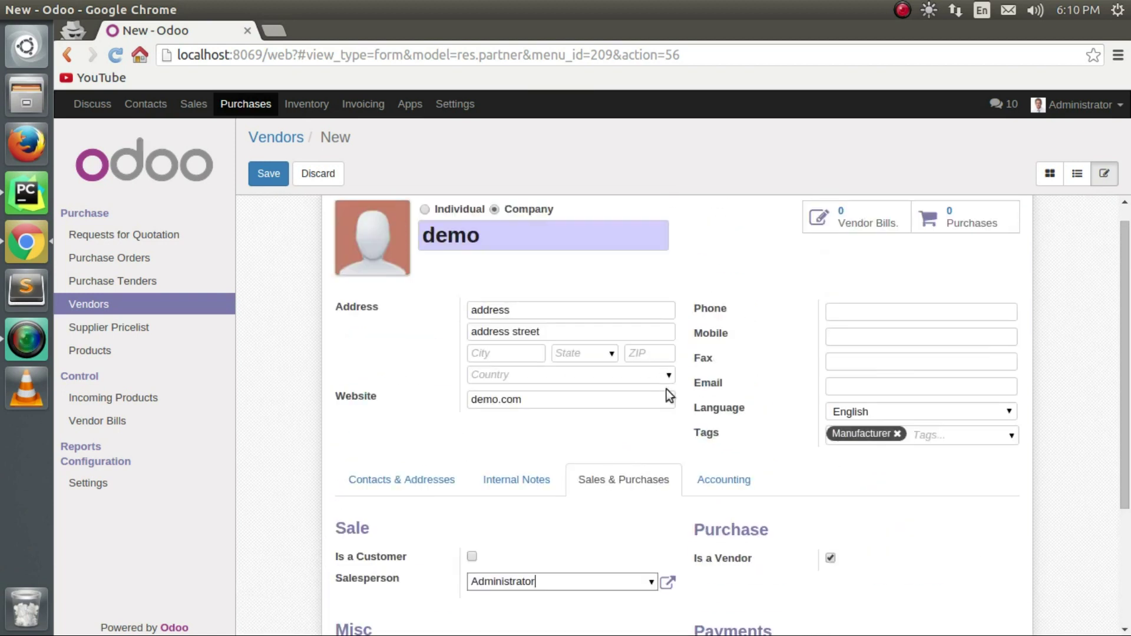
Set both customer and vendor payment terms to Immediate Payment and save the vendor.
click(720, 478)
scroll(662, 531, down, 3)
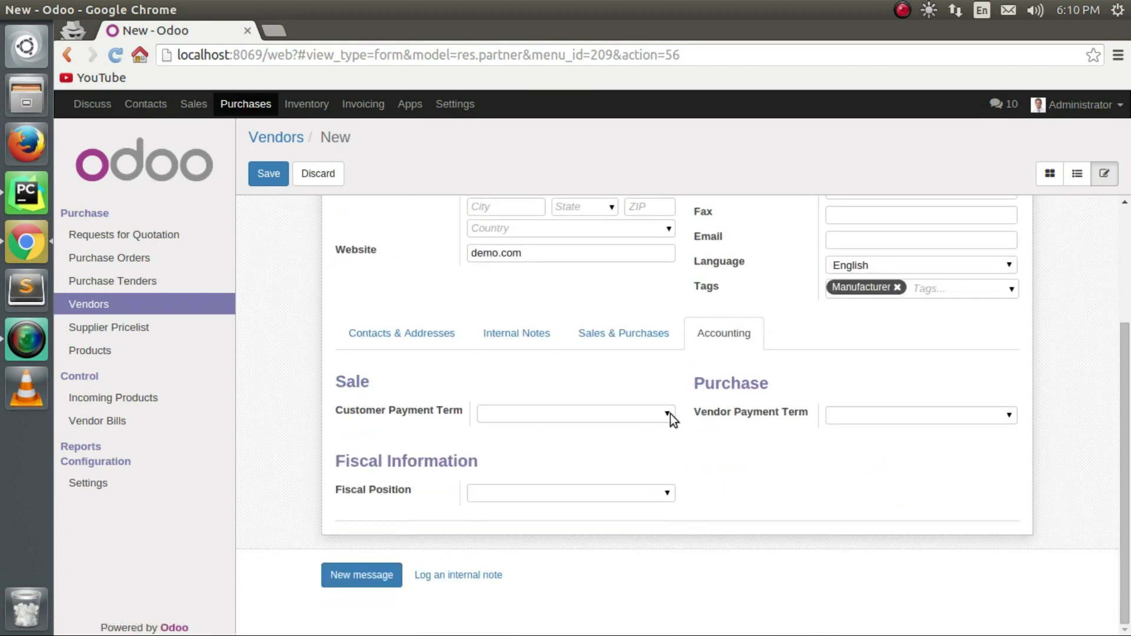
click(670, 415)
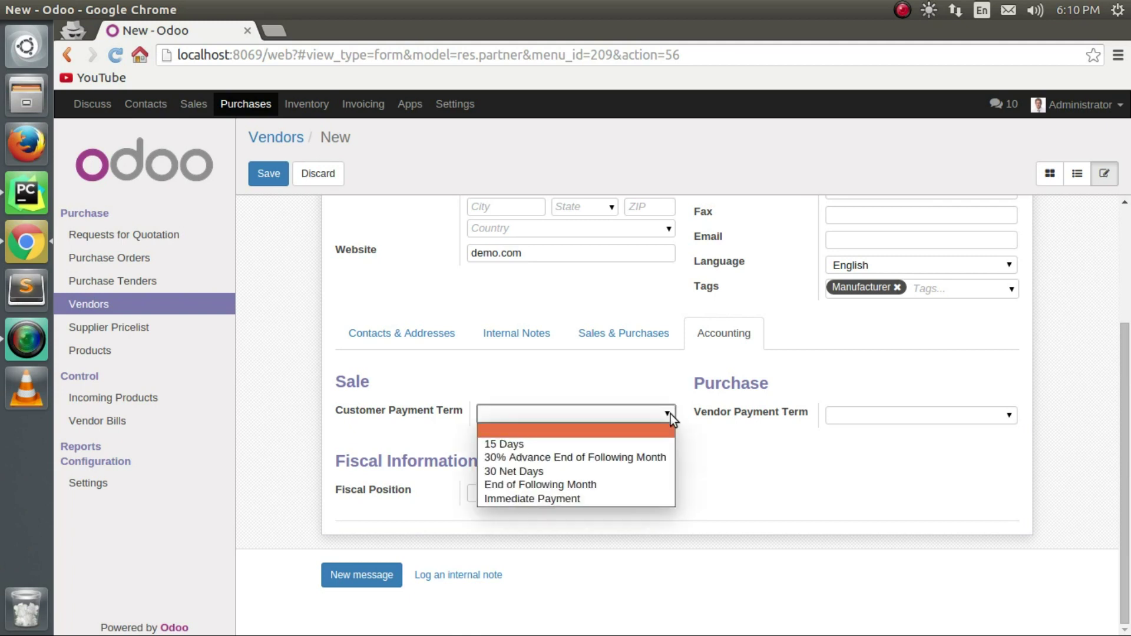
click(617, 499)
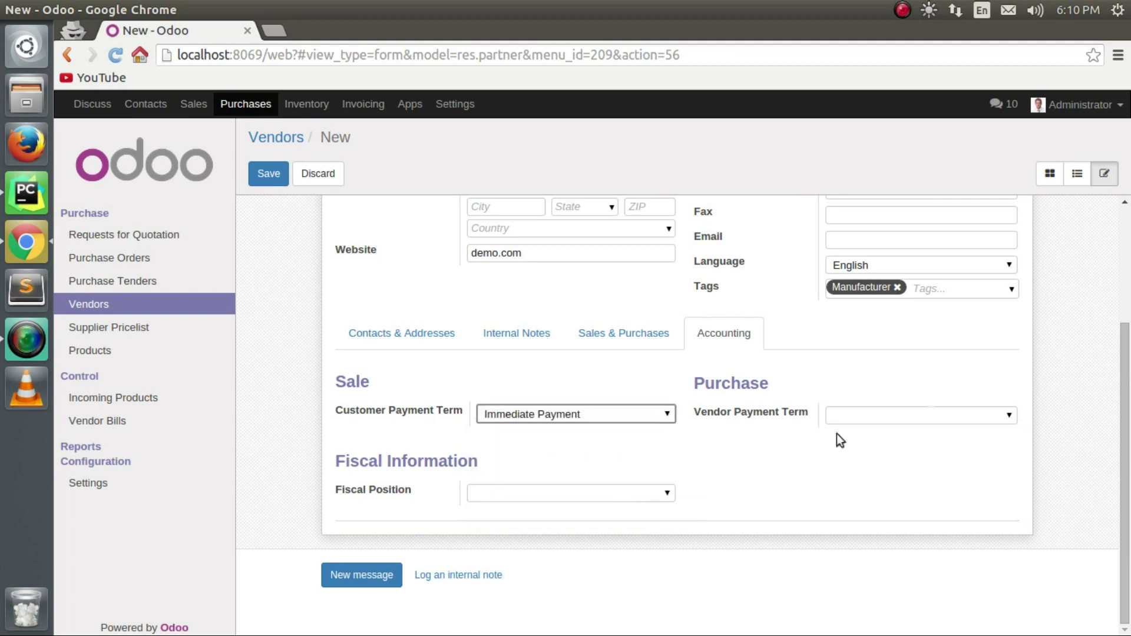
click(1012, 416)
click(942, 498)
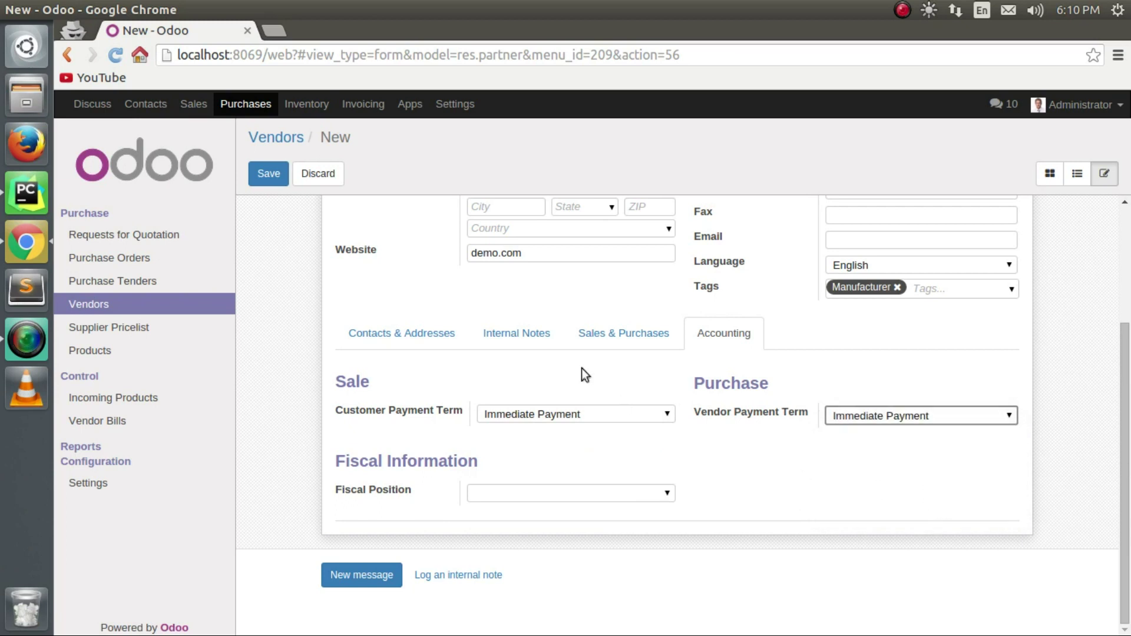
scroll(372, 448, up, 3)
click(288, 175)
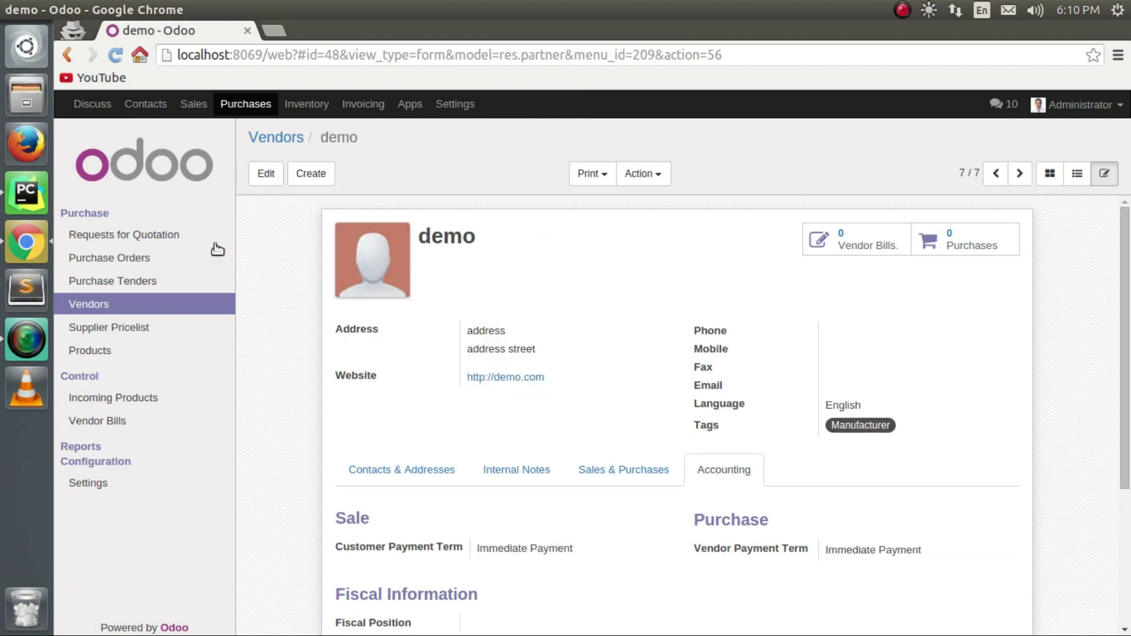
click(168, 238)
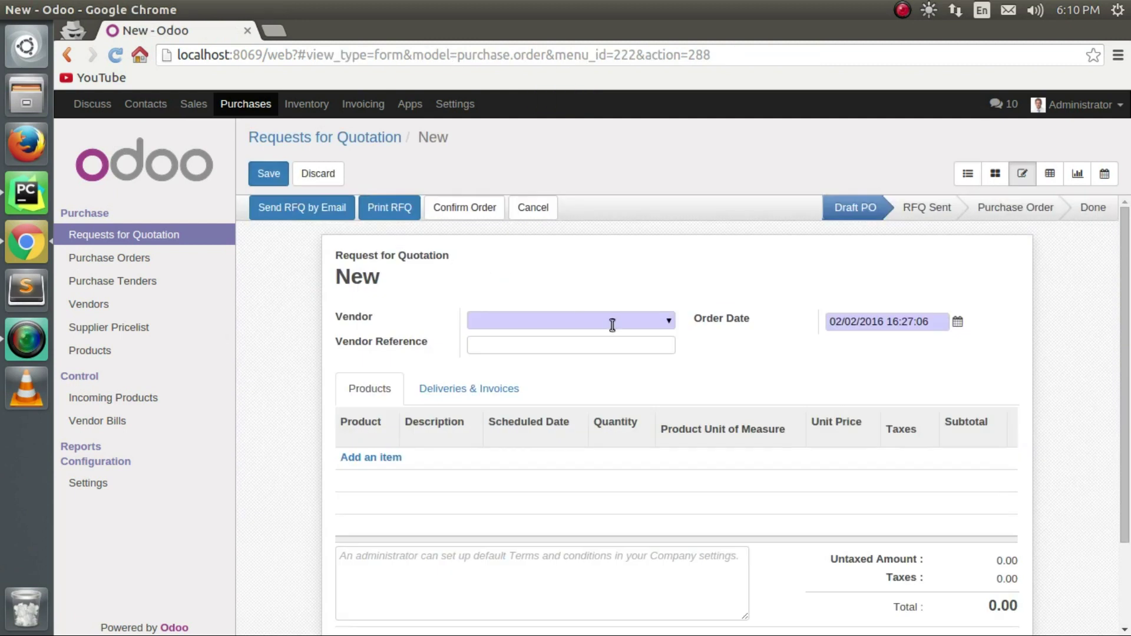
Set Delta PC as the quotation's vendor.
click(667, 321)
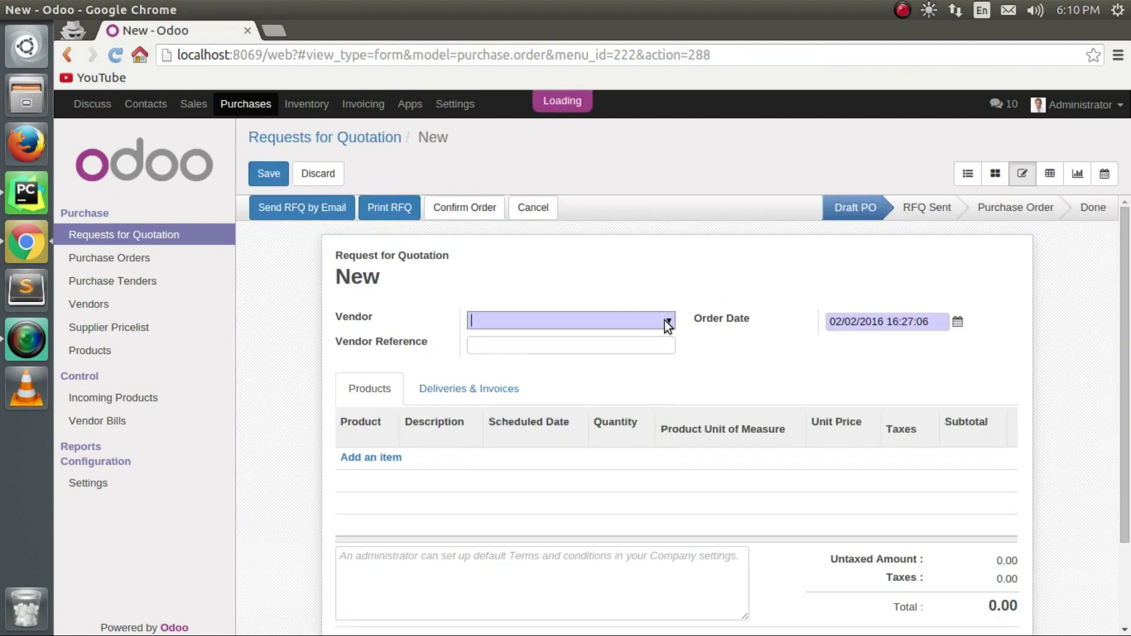
text(de)
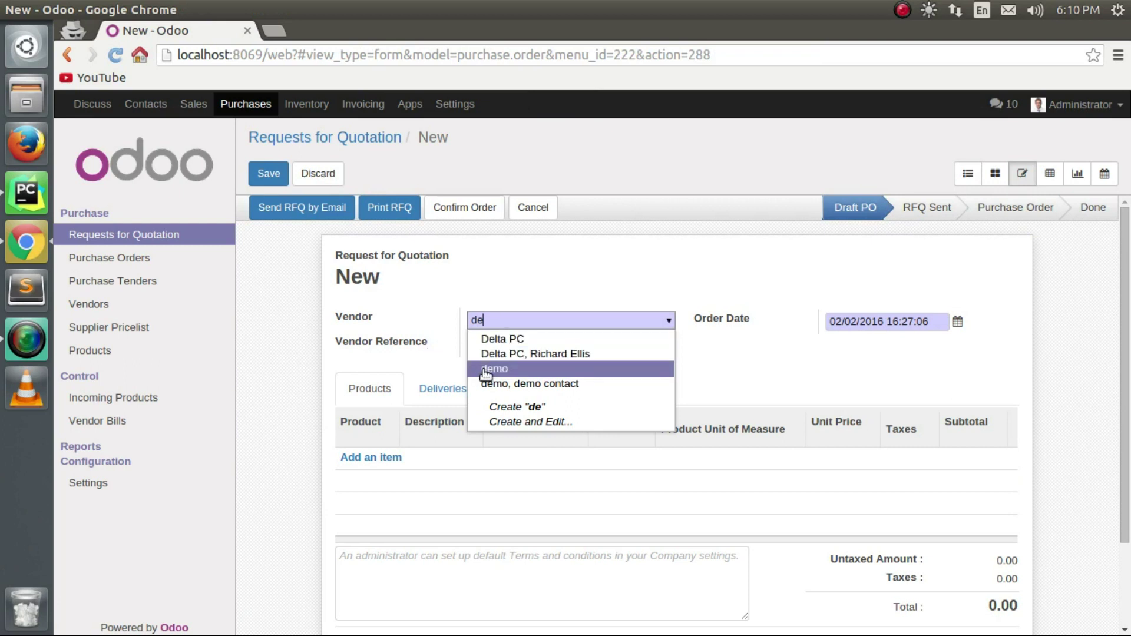
key(Return)
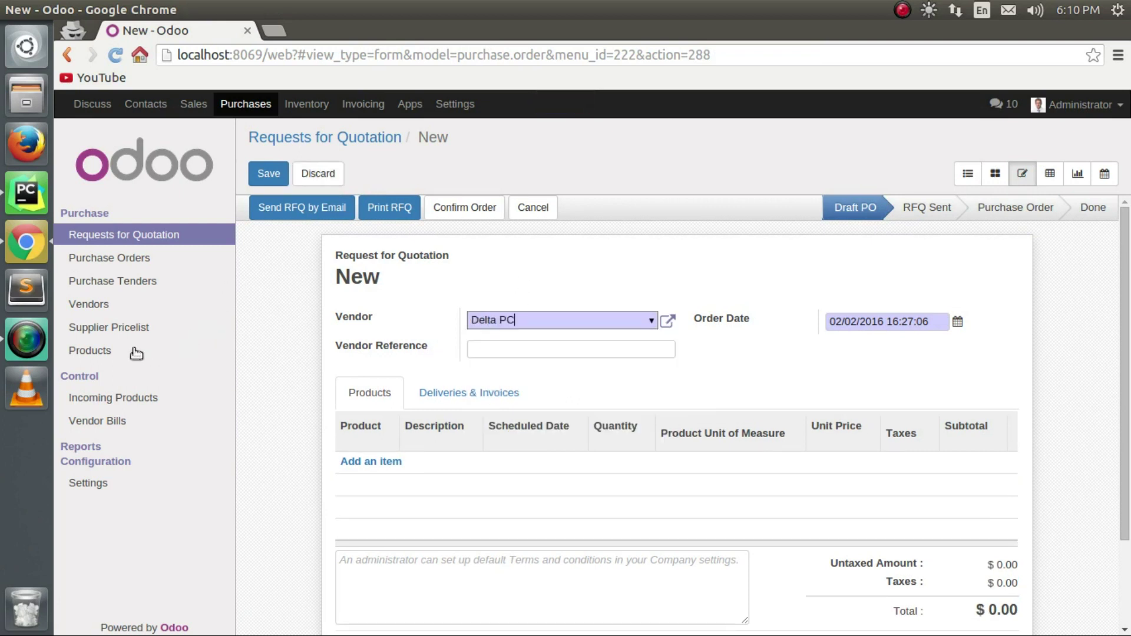
Go to the Products list, discarding the unsaved draft quotation.
click(113, 352)
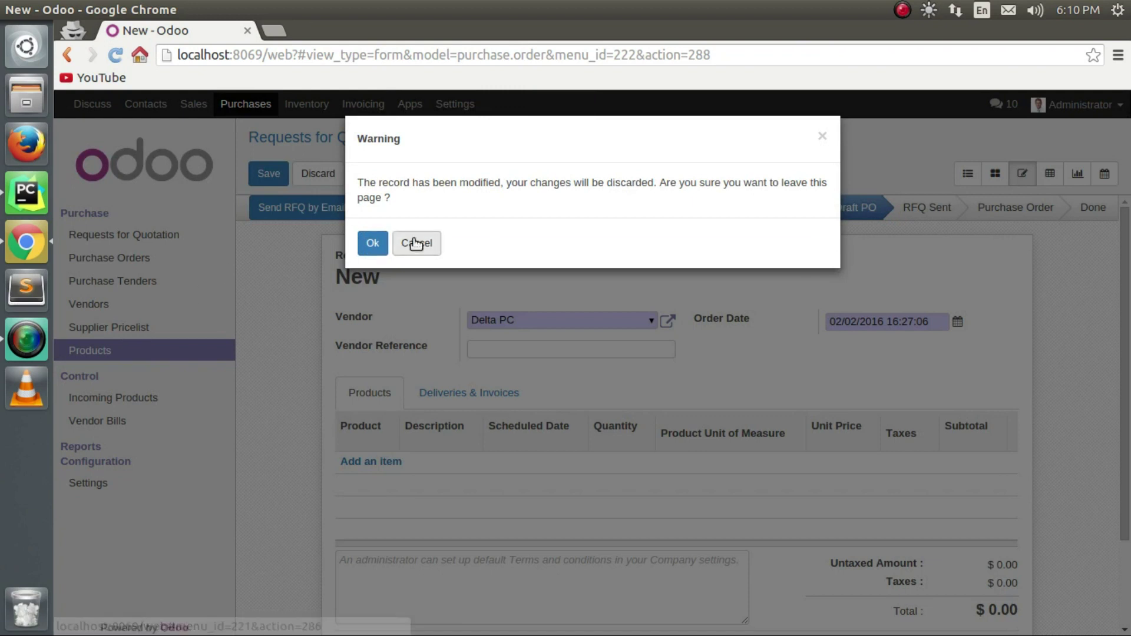
click(369, 243)
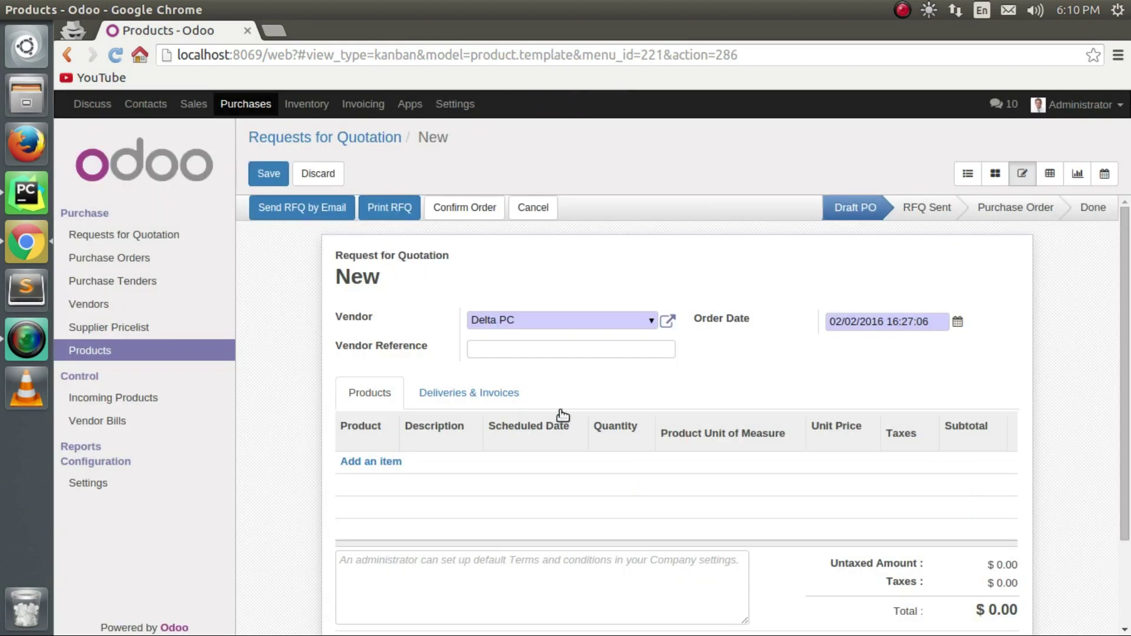
scroll(481, 348, down, 3)
scroll(480, 347, up, 3)
Create a new product named 'demo product' of type Stockable Product.
click(283, 171)
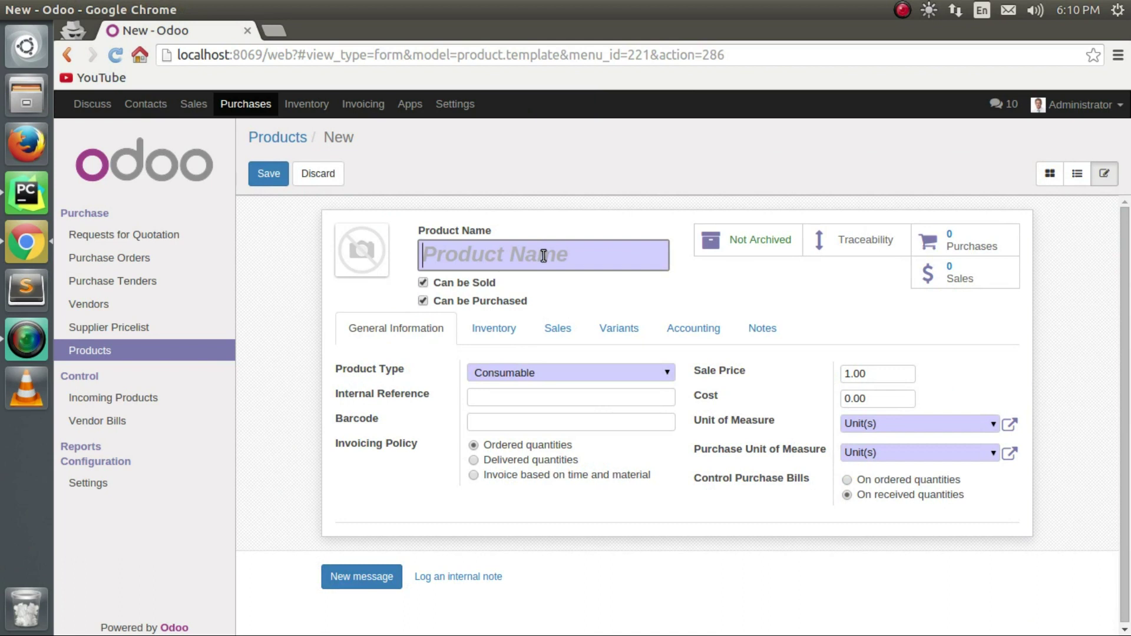
text(demo)
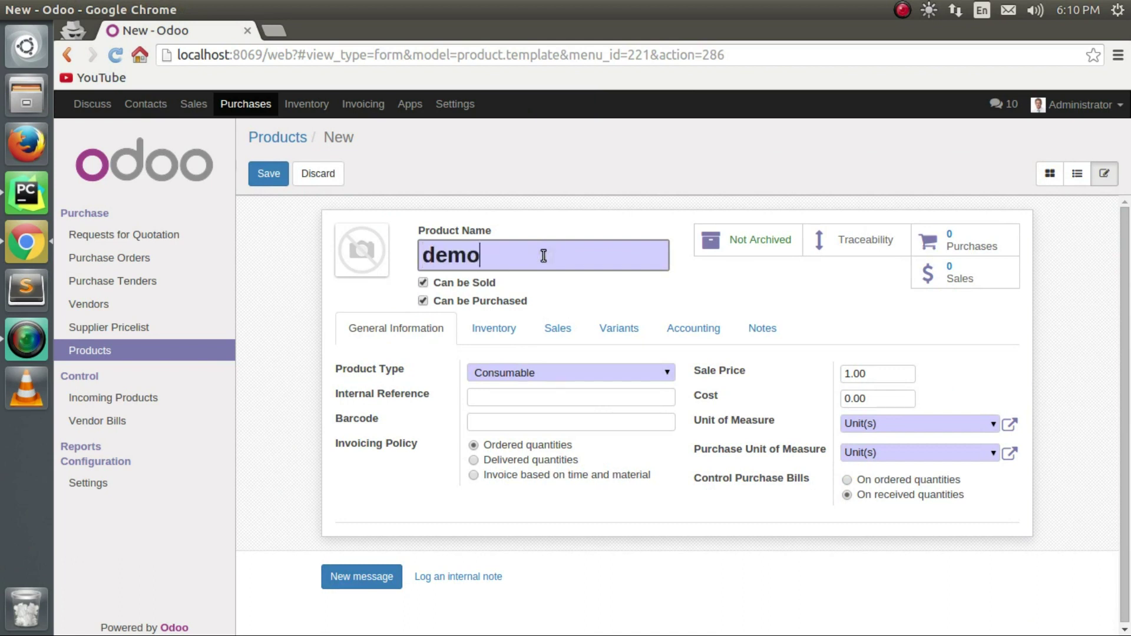
text(product)
click(479, 256)
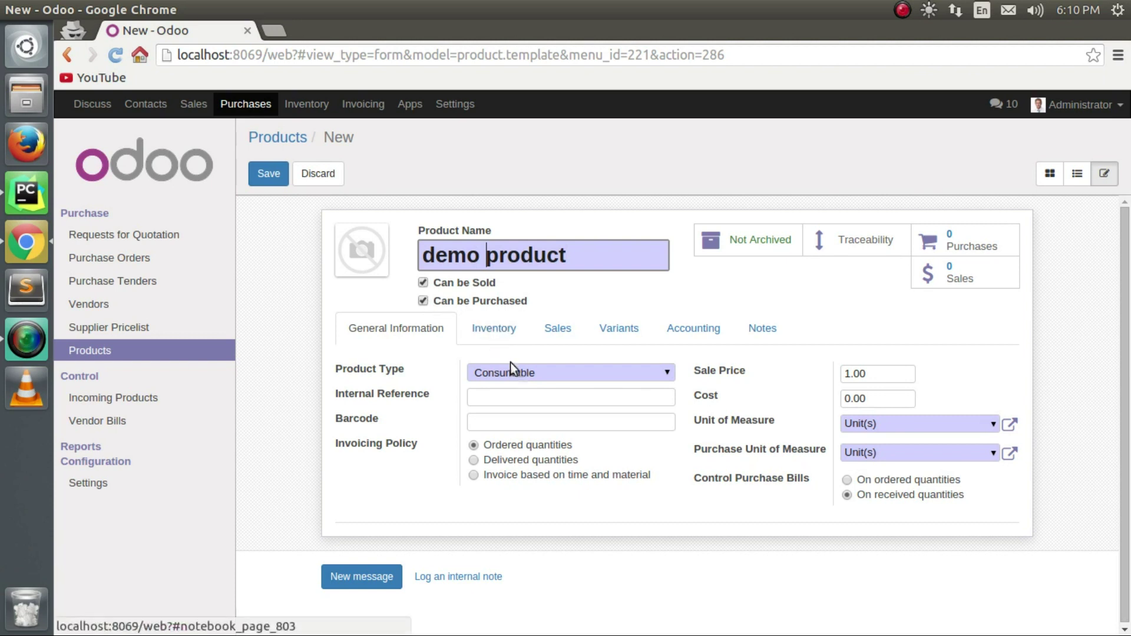
click(635, 374)
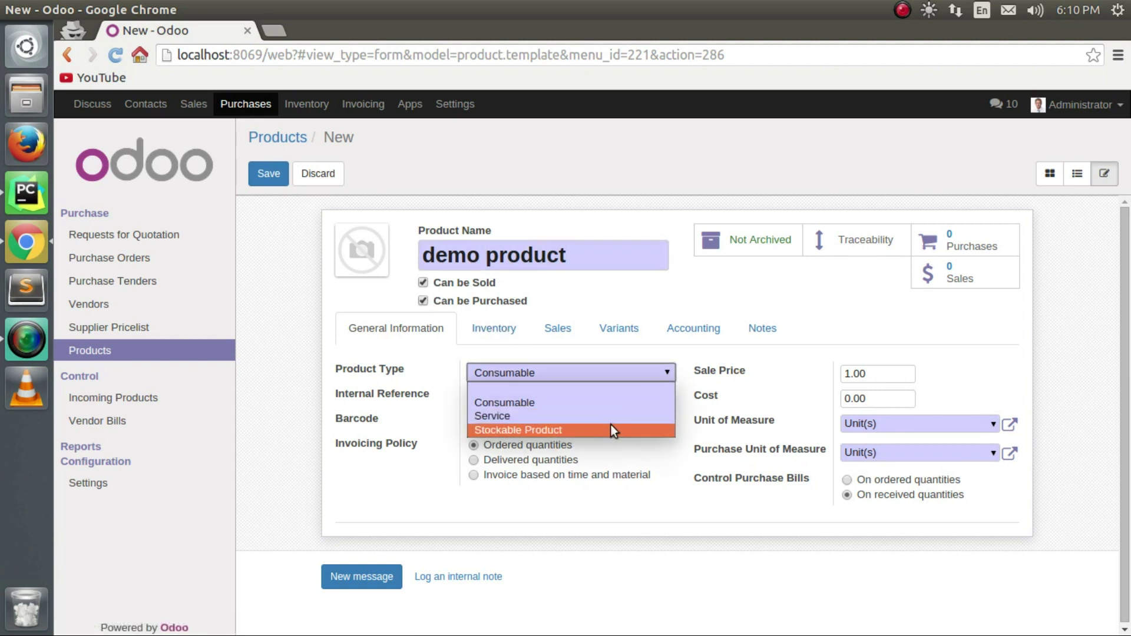
click(610, 426)
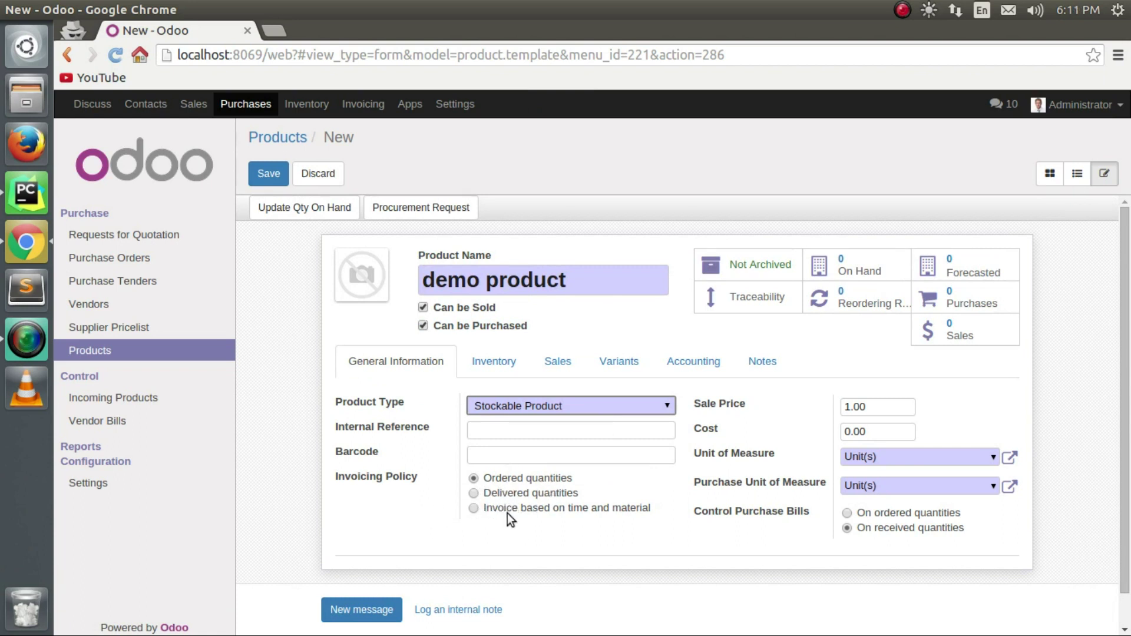
Invoice on ordered quantities and set sale price 10 and cost 8.
click(480, 494)
click(473, 478)
click(489, 456)
click(497, 431)
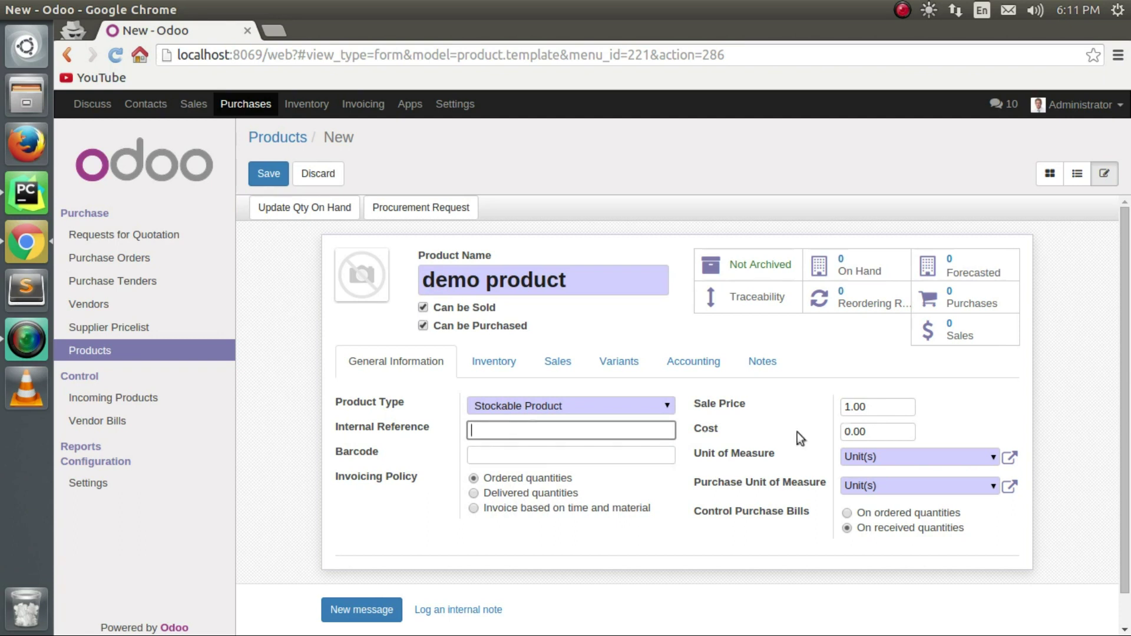
drag(904, 409, 838, 409)
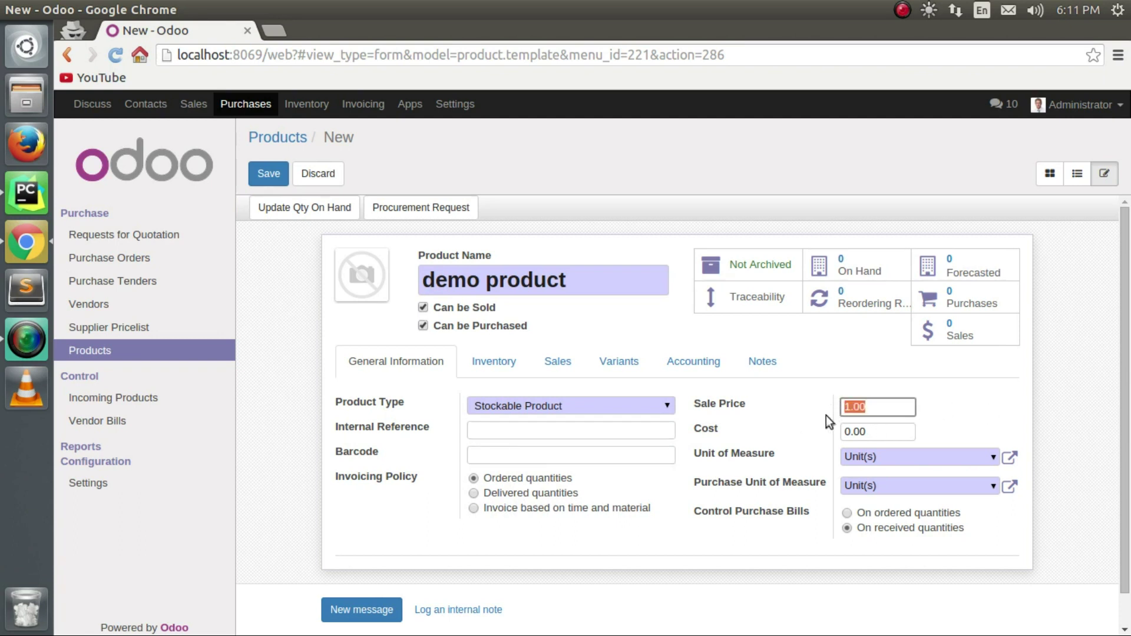
text(10)
drag(871, 434, 839, 425)
text(8)
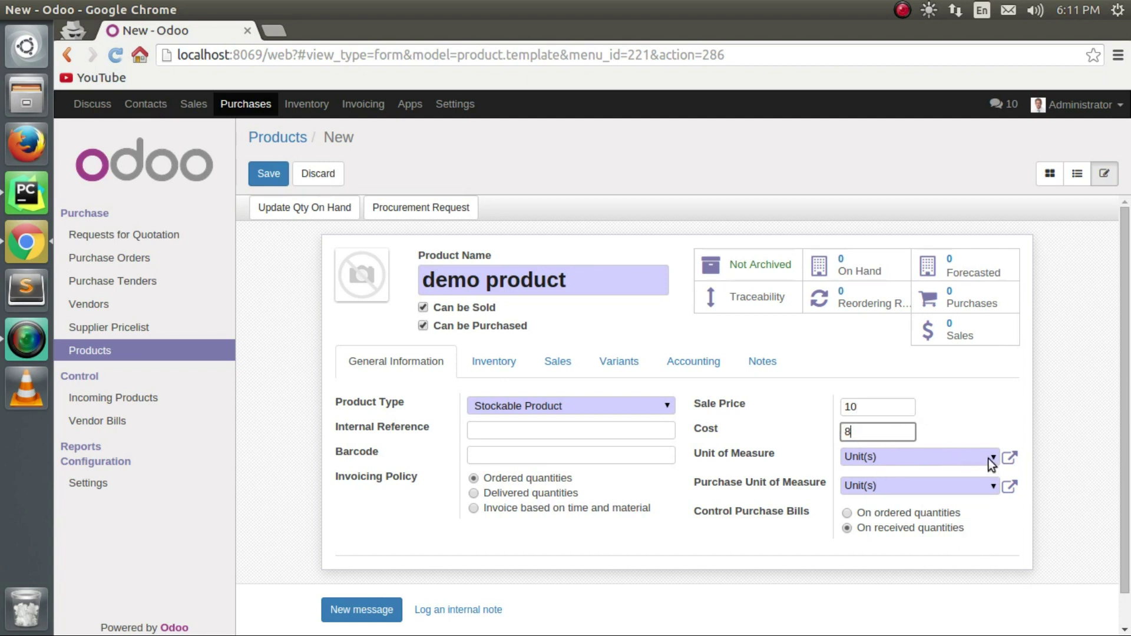
Set the product's unit of measure to Unit(s).
click(992, 457)
text(cm)
key(Return)
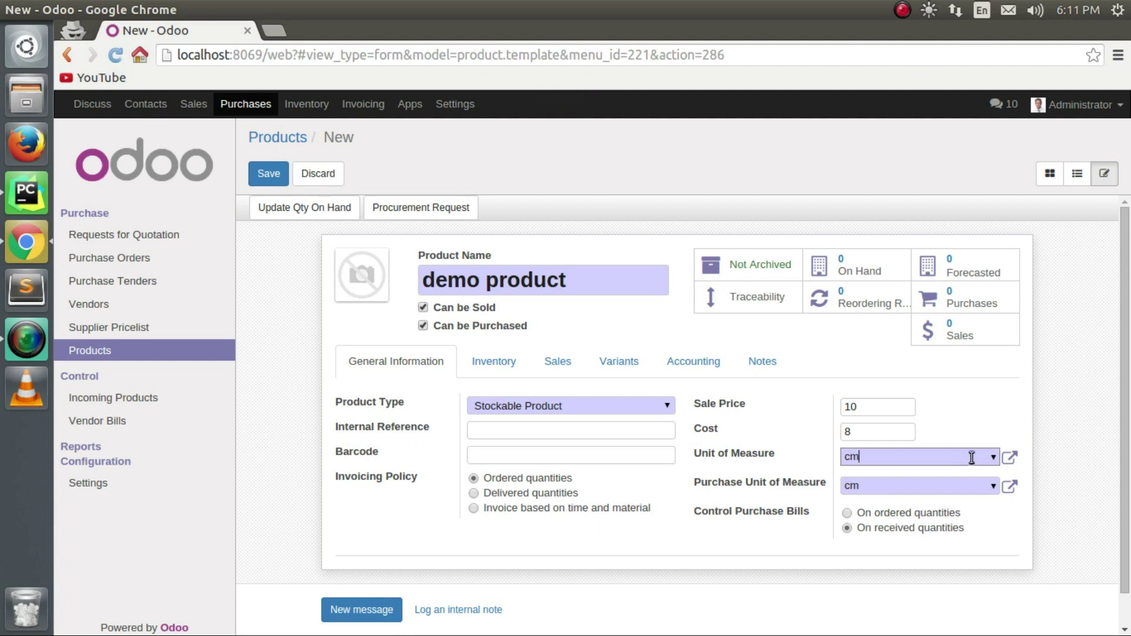
click(993, 459)
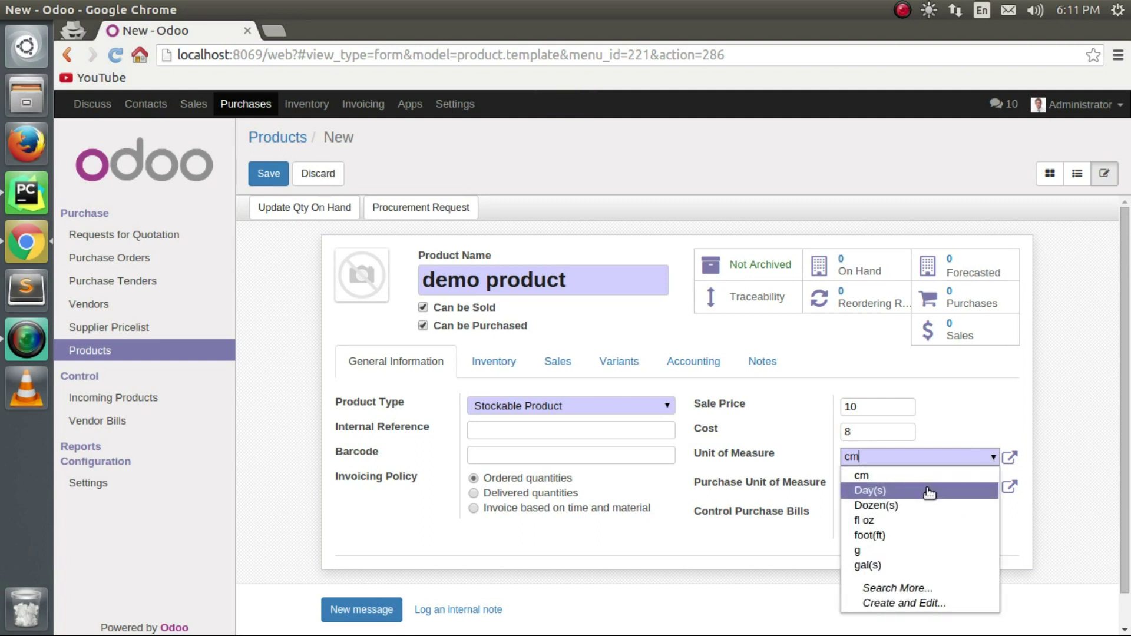
text(uni)
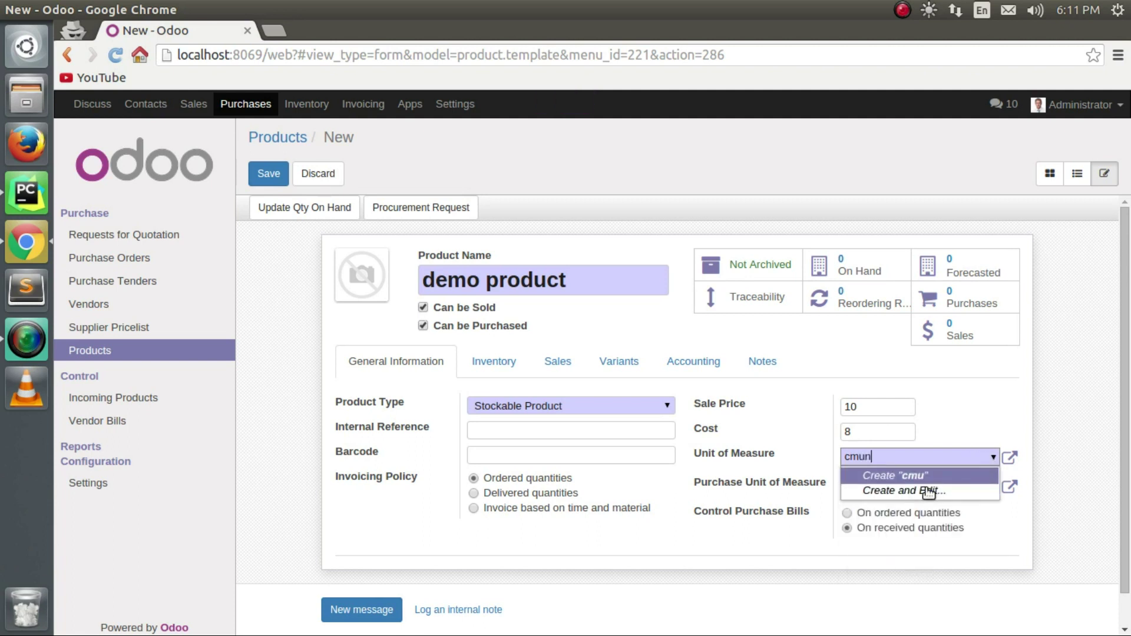
key(BackSpace)
key(BackSpace)
key(BackSpace)
key(BackSpace)
key(BackSpace)
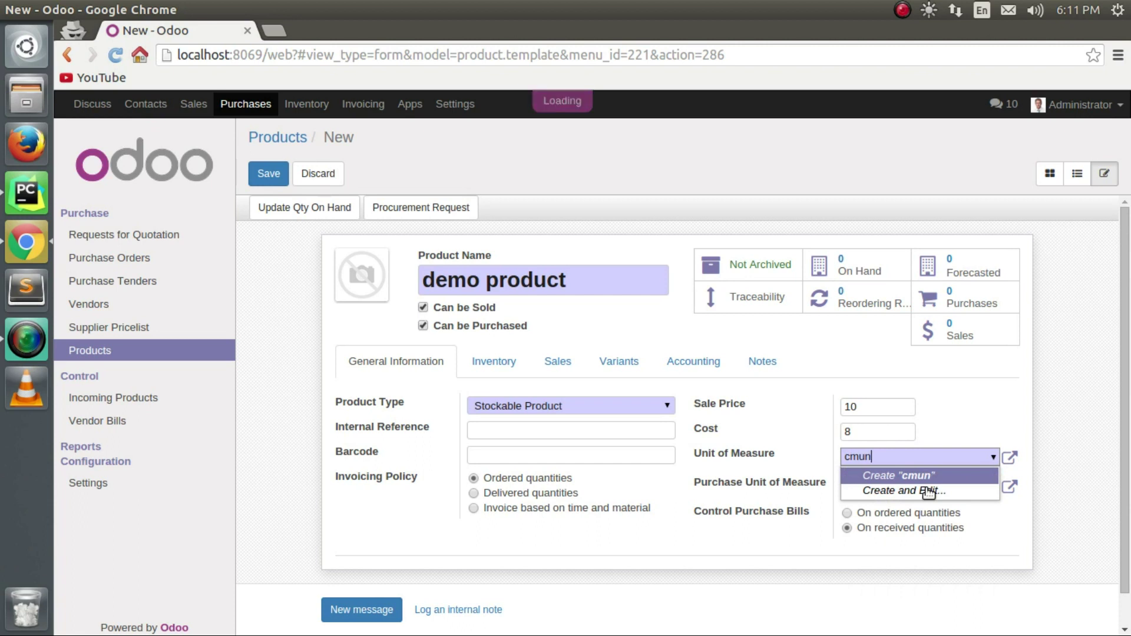
text(uni)
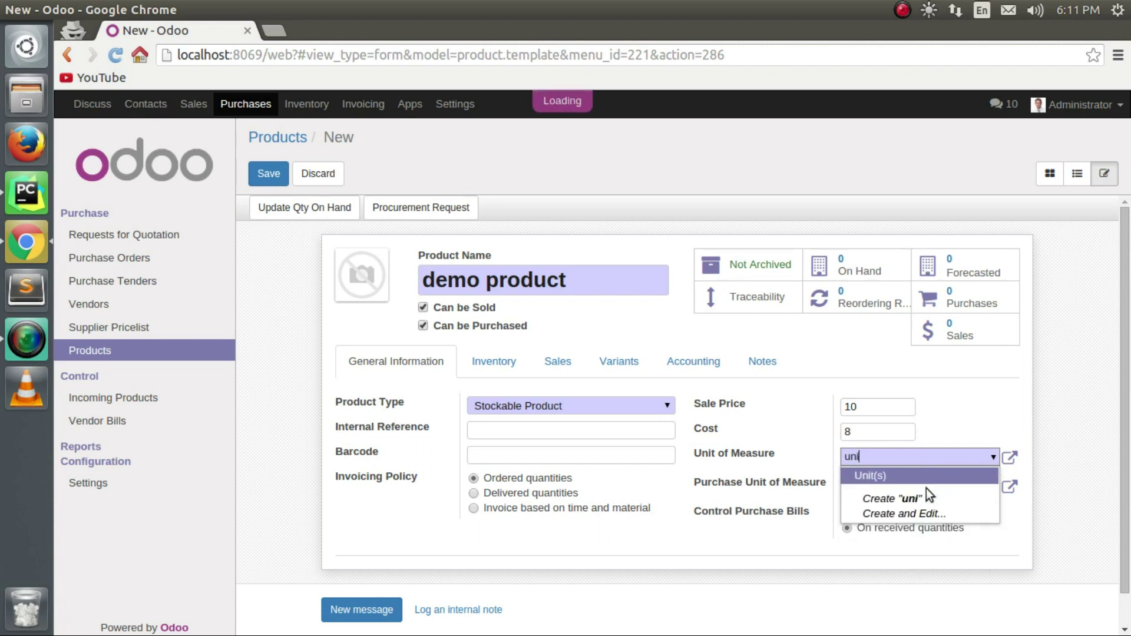
click(887, 473)
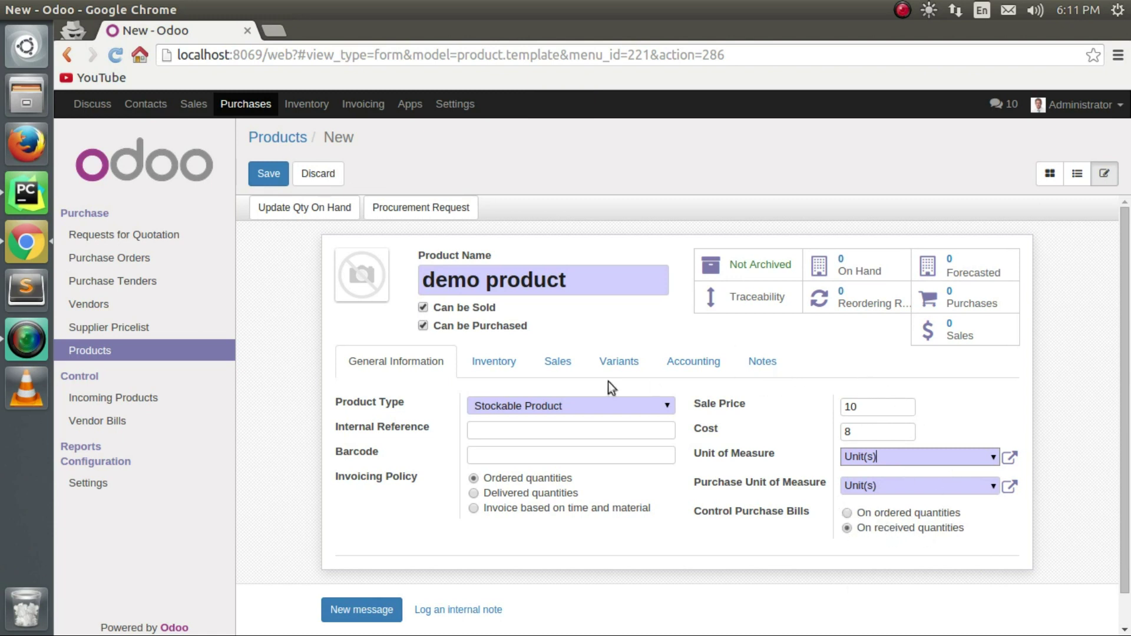
Keep All as the product's internal category in the inventory settings.
click(497, 366)
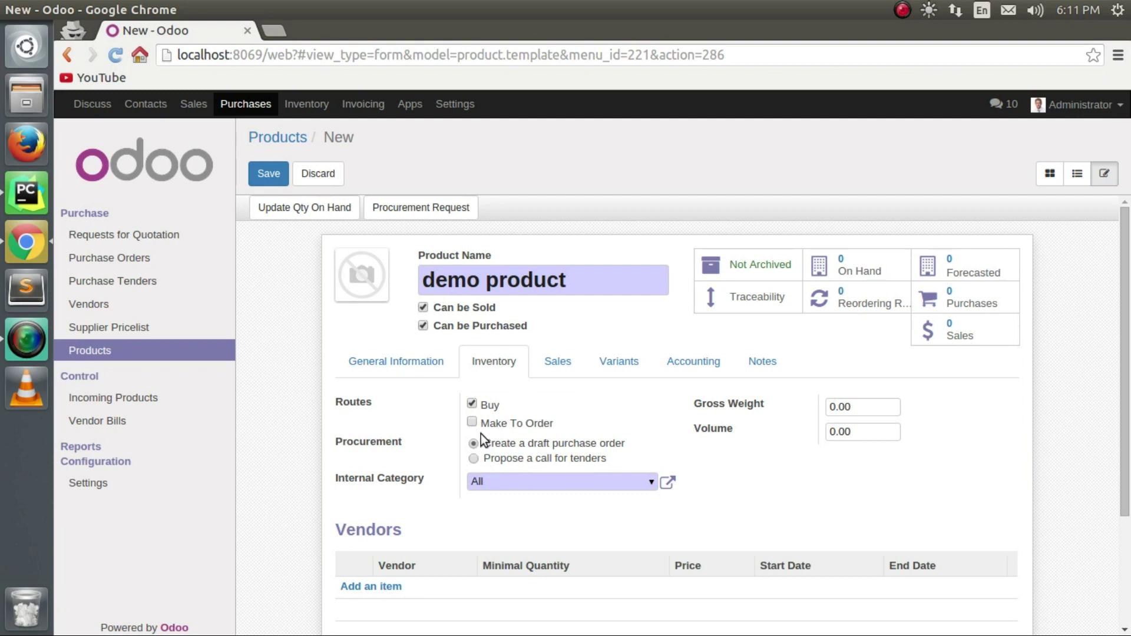
click(650, 483)
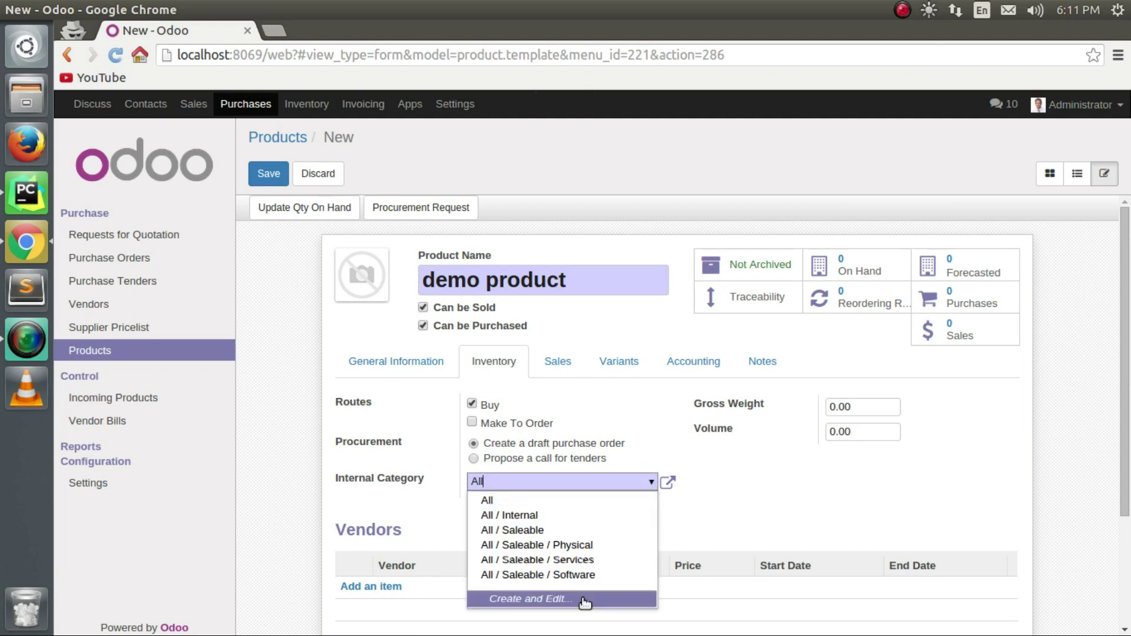
click(585, 501)
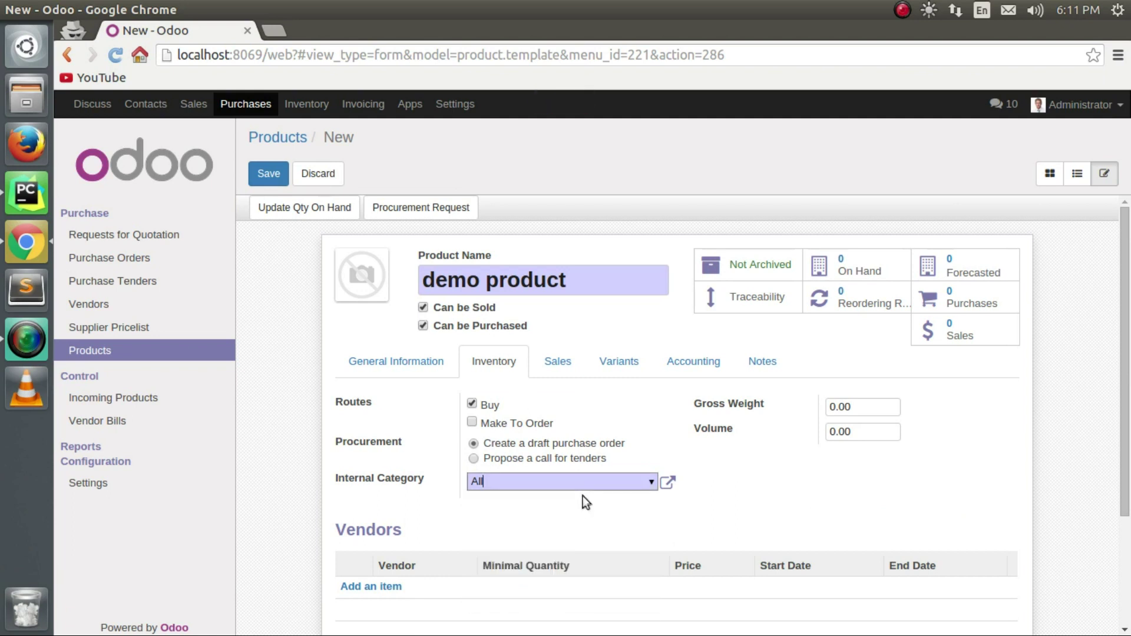
scroll(584, 595, down, 3)
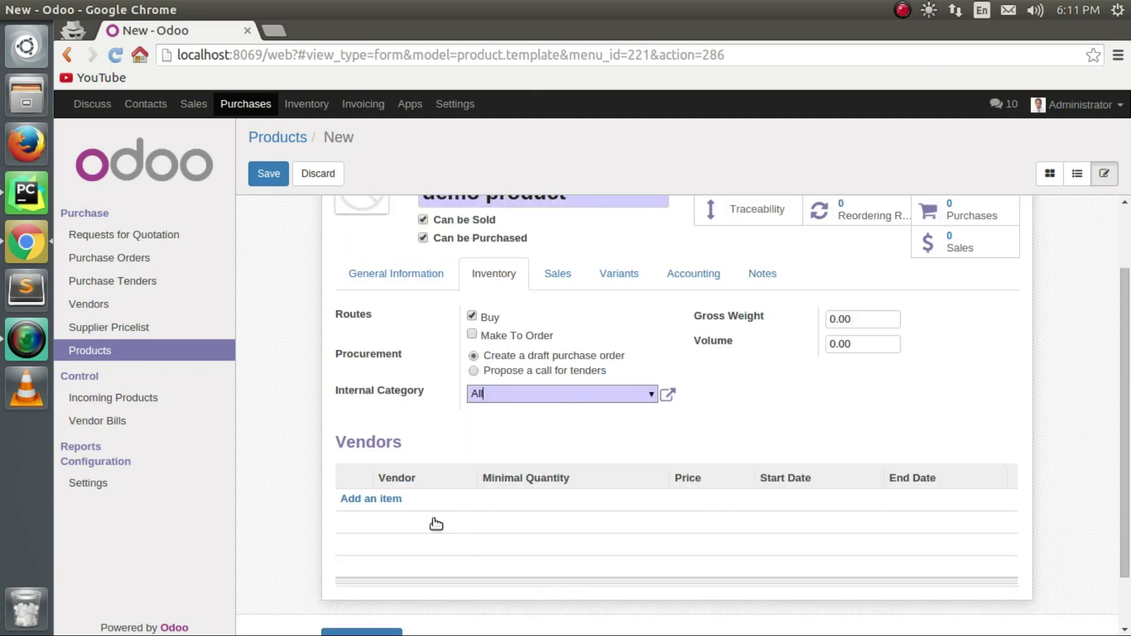
Add vendor demo with minimum quantity 1 and price 10.
click(392, 500)
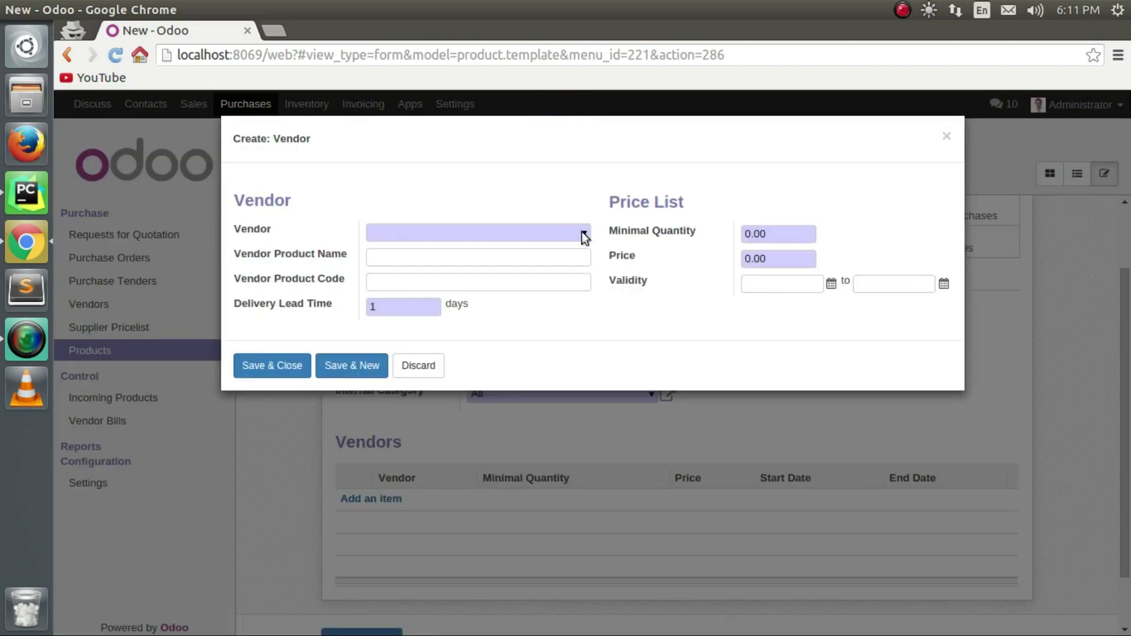
click(583, 231)
text(de)
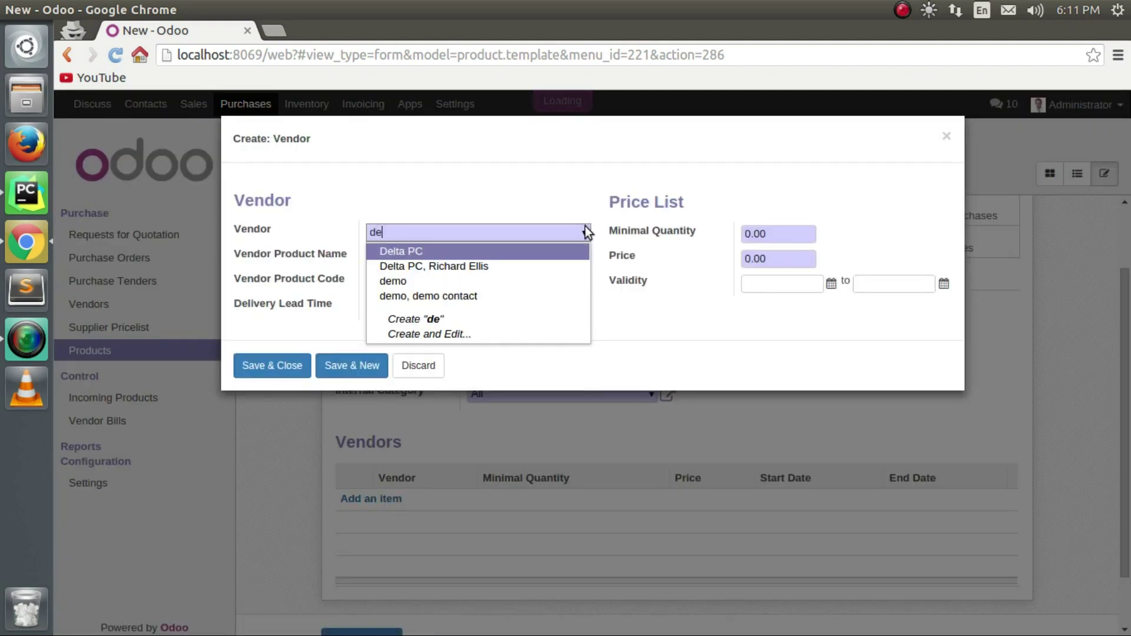
text(mi)
key(BackSpace)
key(BackSpace)
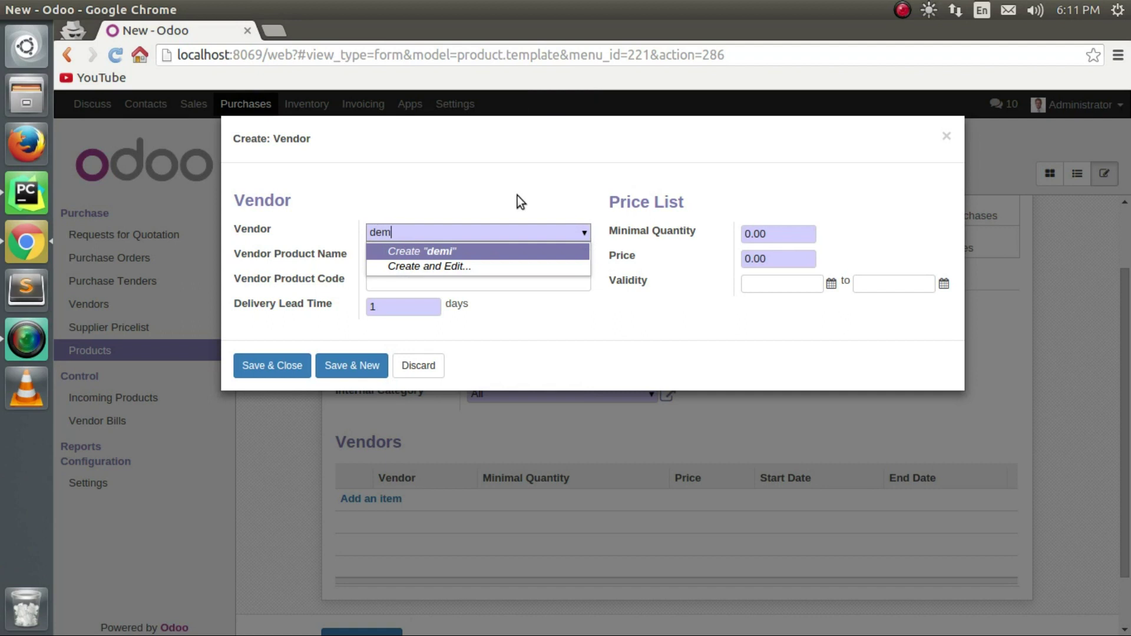
click(416, 282)
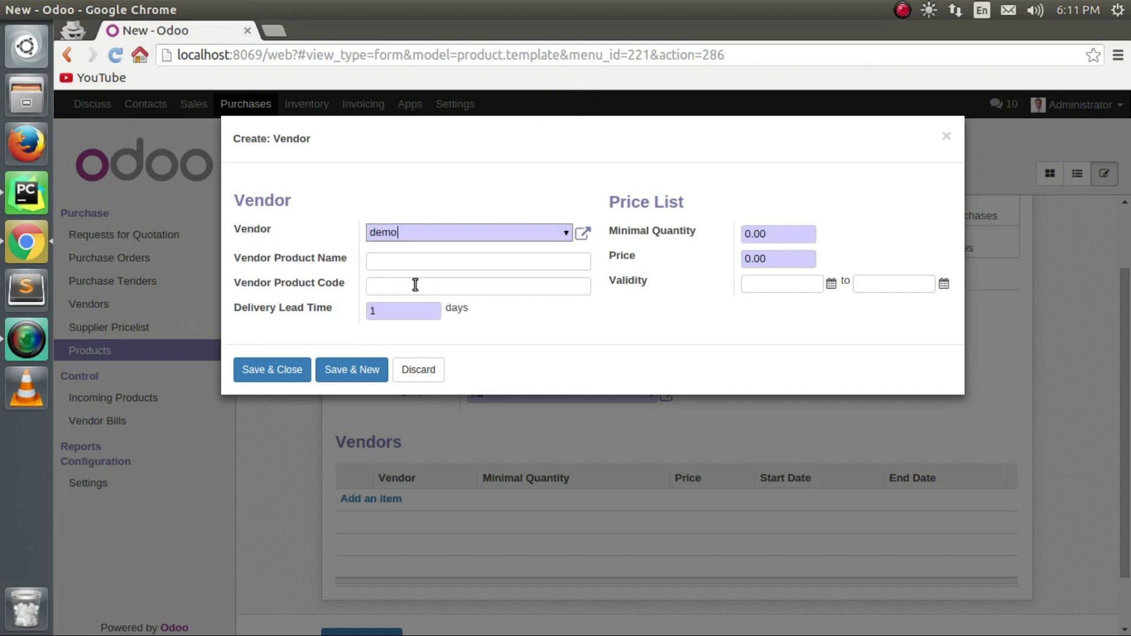
click(422, 262)
click(380, 310)
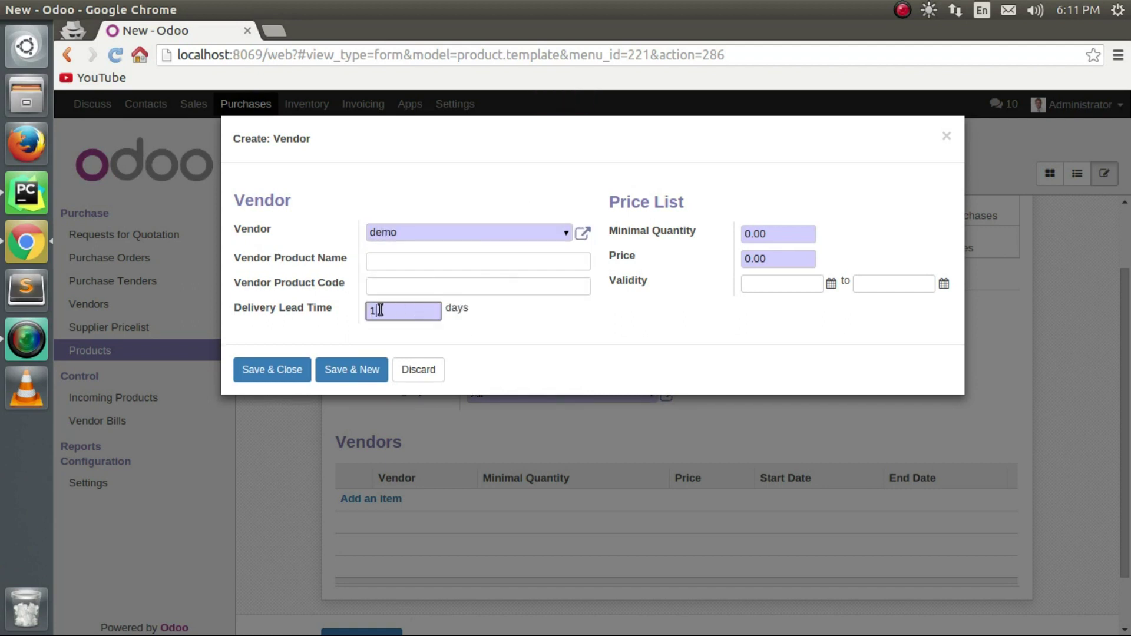
click(793, 238)
text(1)
click(759, 260)
drag(757, 260, 736, 262)
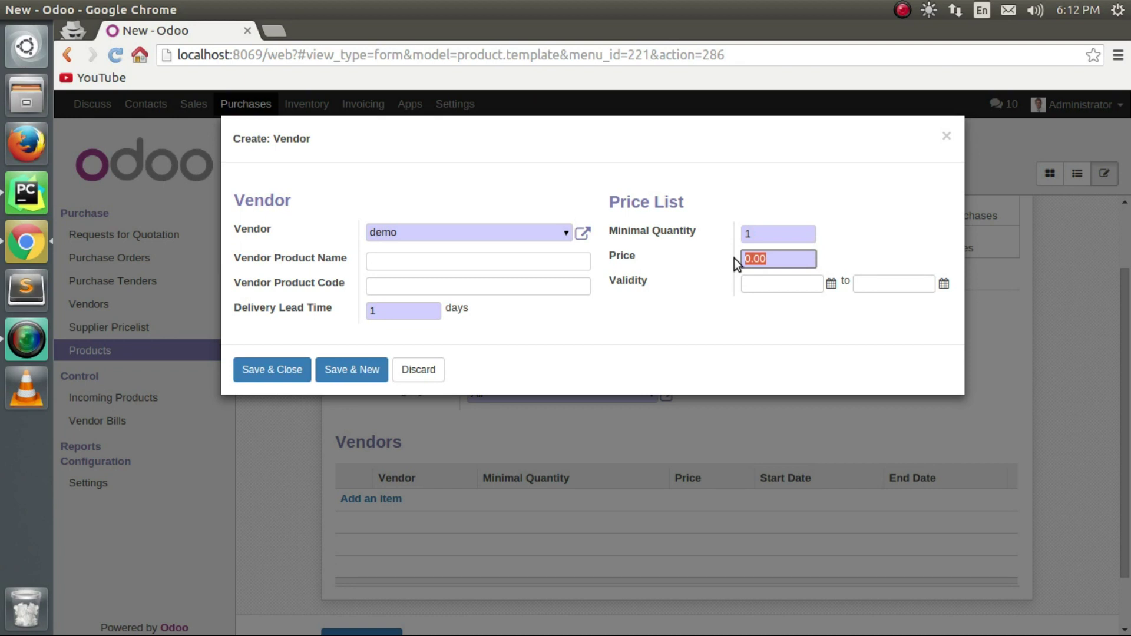
text(10)
Set the price validity from 02/02/2016 to 03/31/2016 and save the vendor line.
click(831, 285)
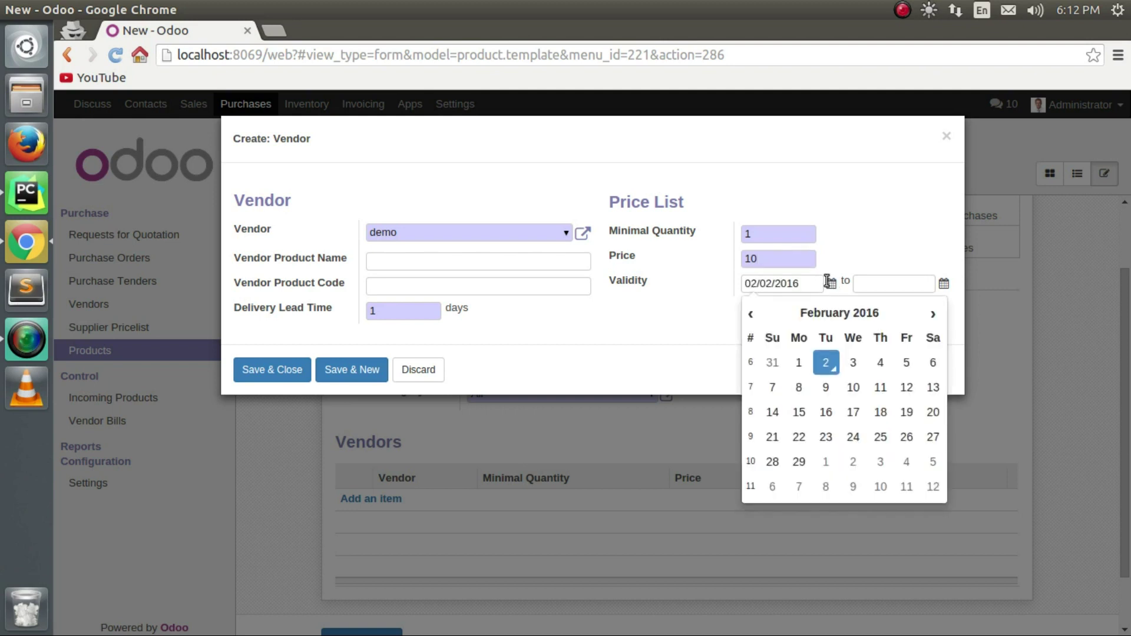
click(945, 284)
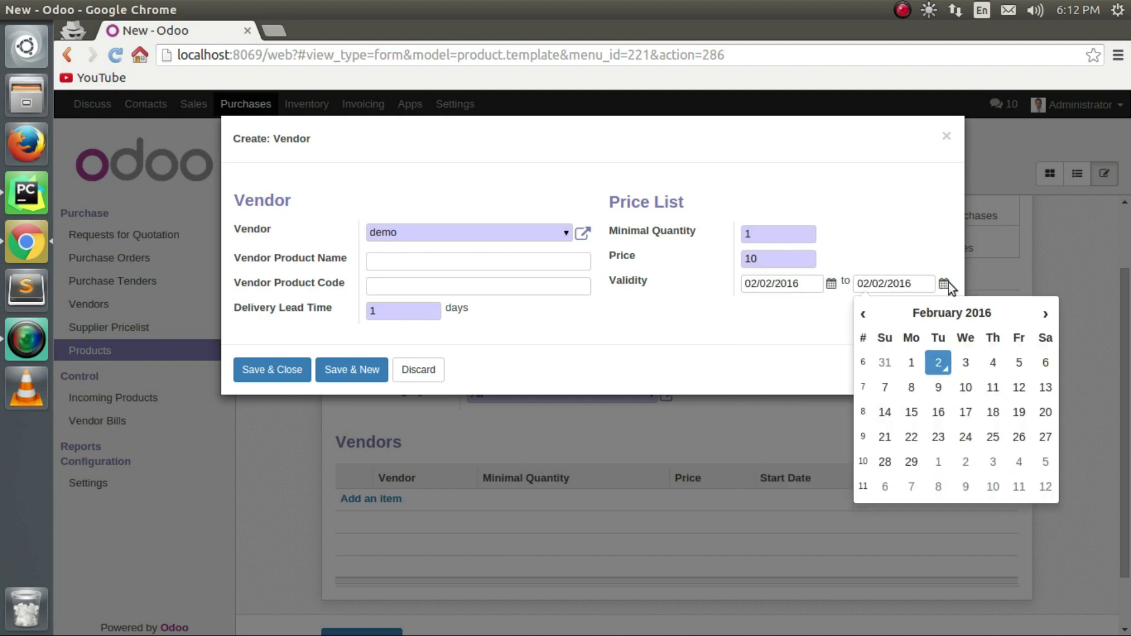
click(993, 389)
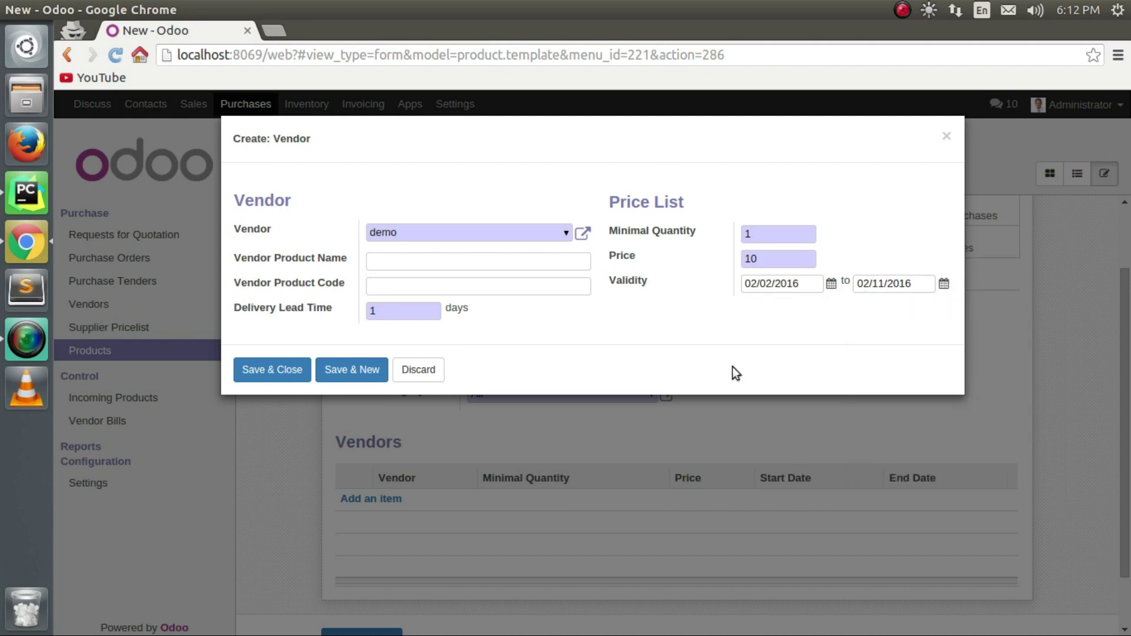
click(942, 284)
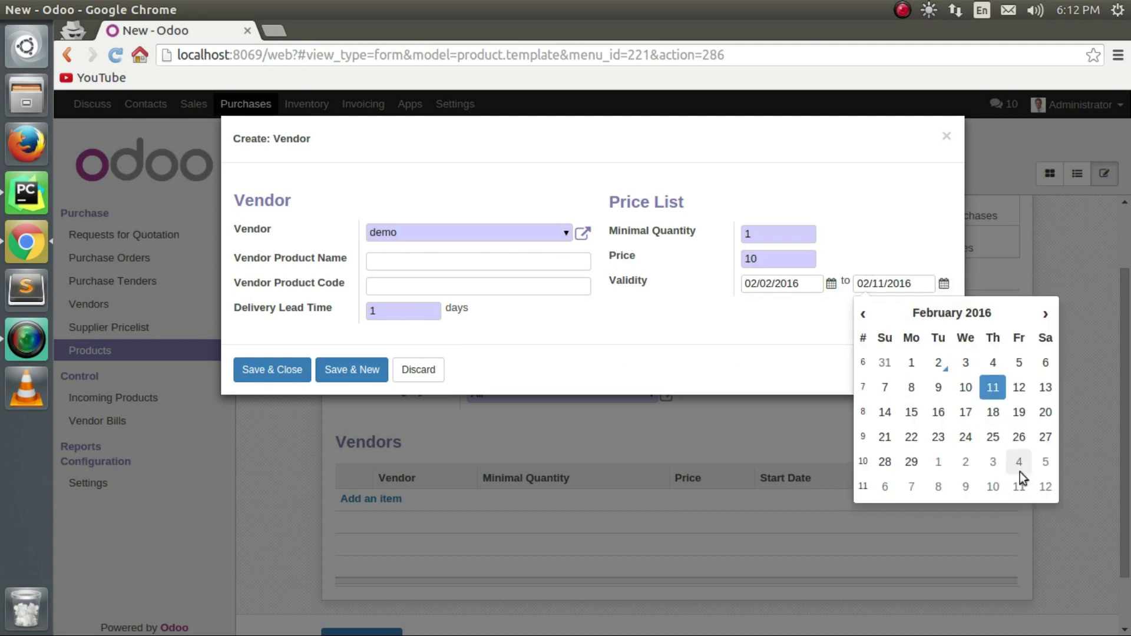
click(1044, 314)
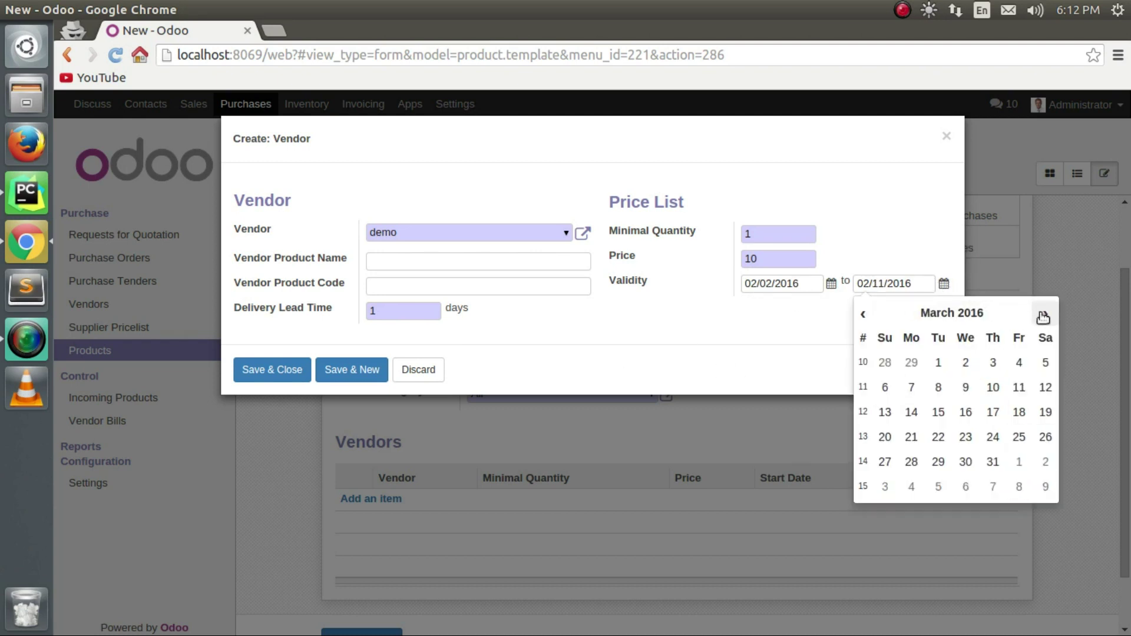
click(993, 463)
click(261, 378)
scroll(563, 454, down, 3)
scroll(560, 456, up, 5)
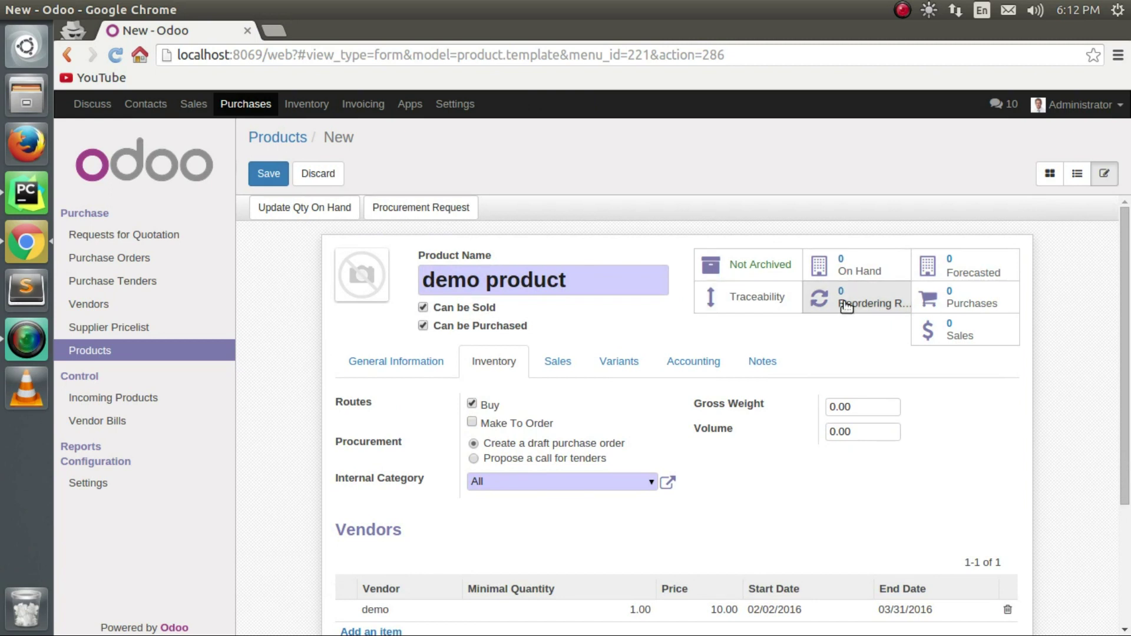
Set the product's warranty to 3 in the sale conditions.
click(559, 361)
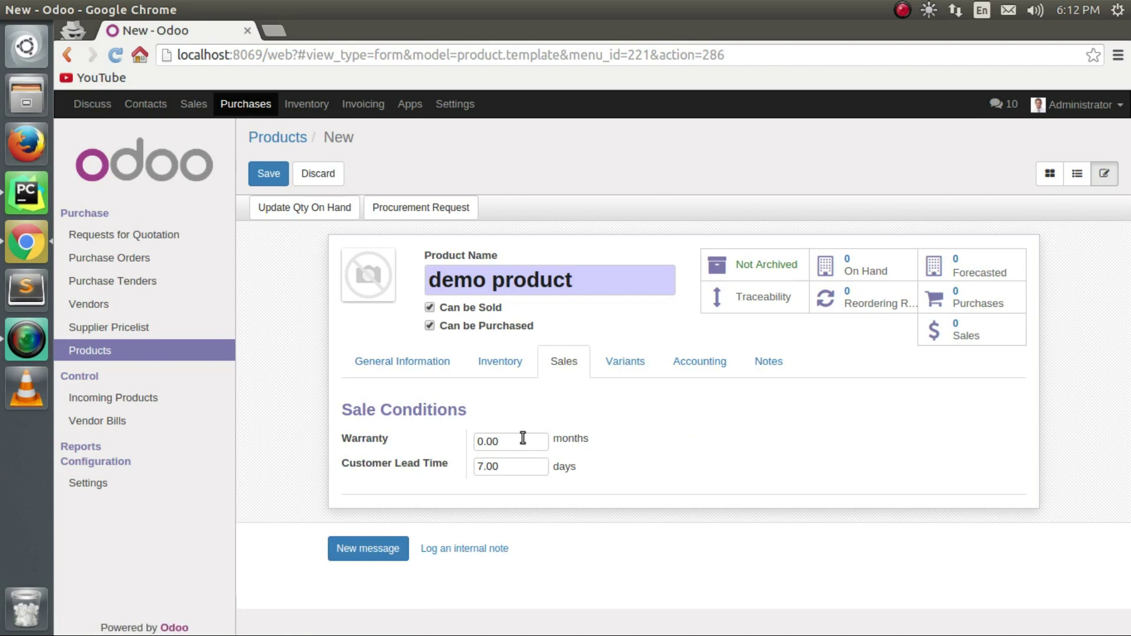
drag(522, 437, 459, 440)
text(3)
drag(523, 471, 466, 469)
Add a Color attribute with the values White and Black.
click(628, 366)
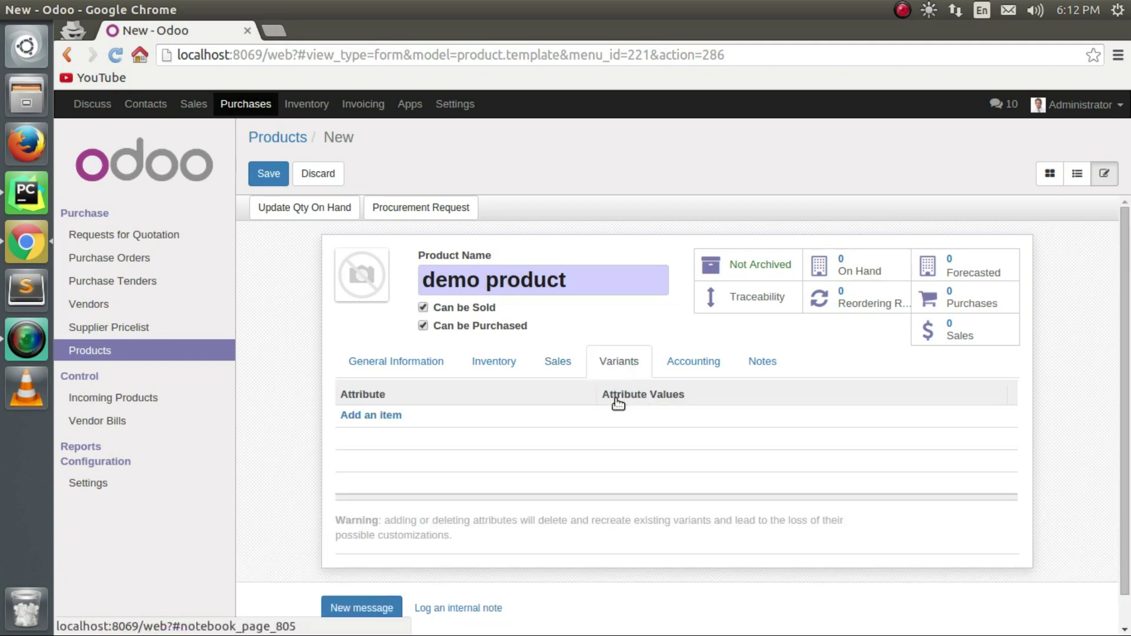
click(393, 417)
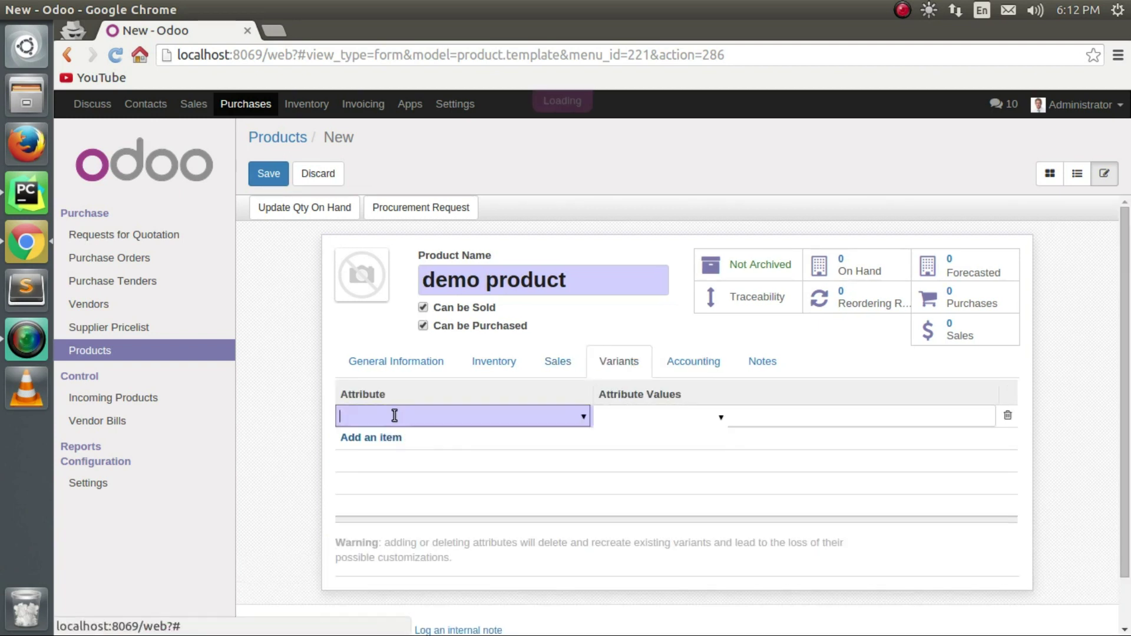
click(581, 418)
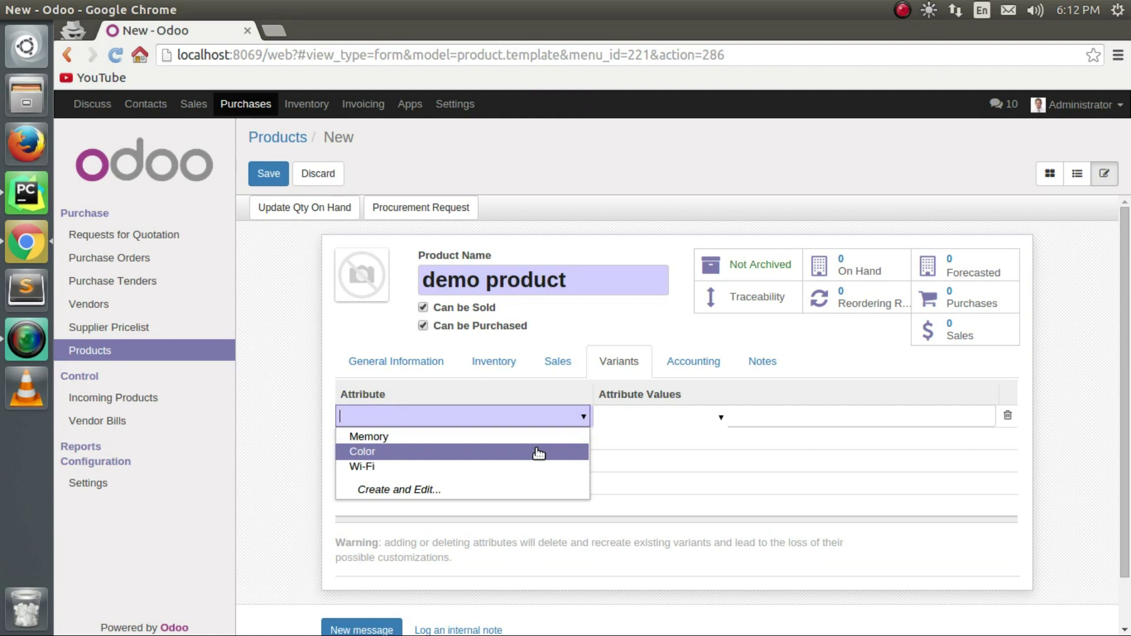
click(538, 450)
click(720, 419)
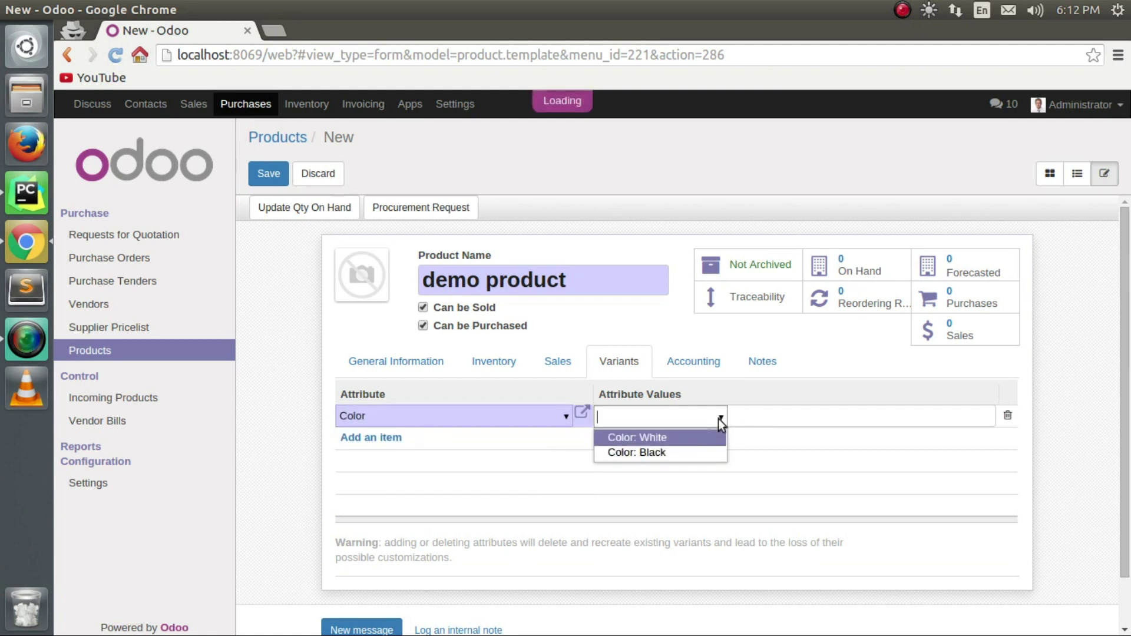
click(681, 438)
click(798, 416)
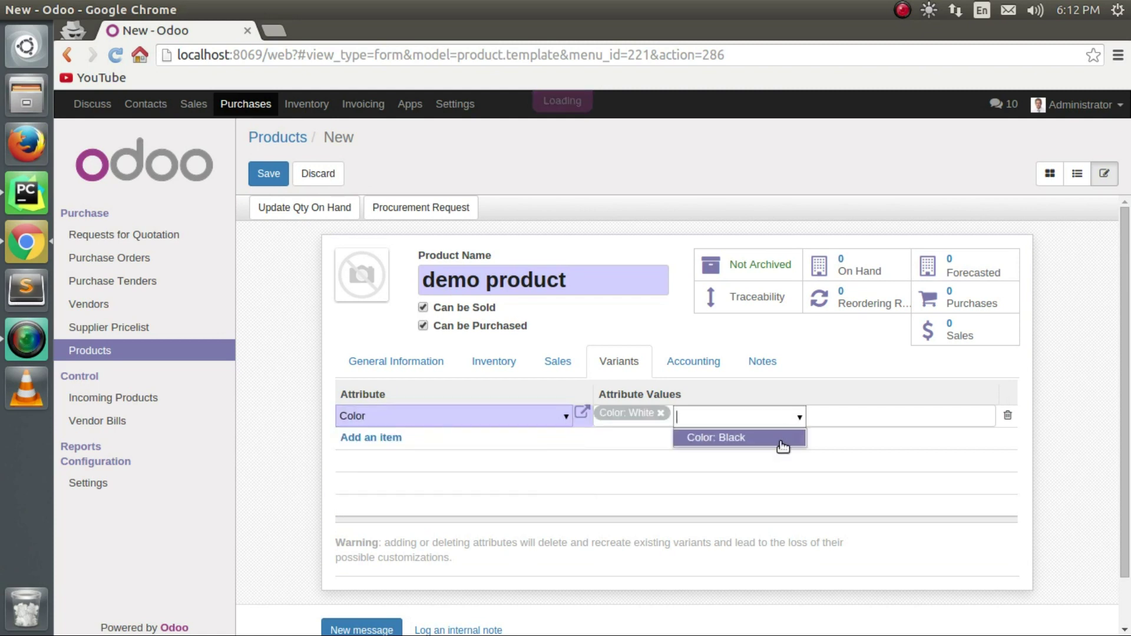
click(778, 437)
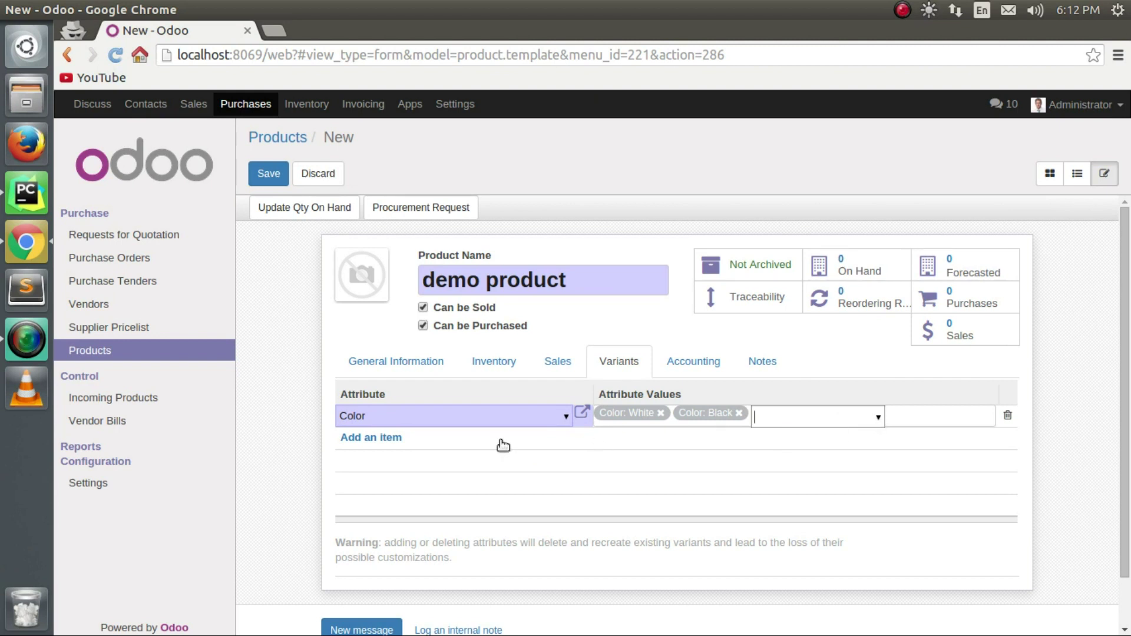
Review the accounting and notes sections, then save demo product.
click(716, 358)
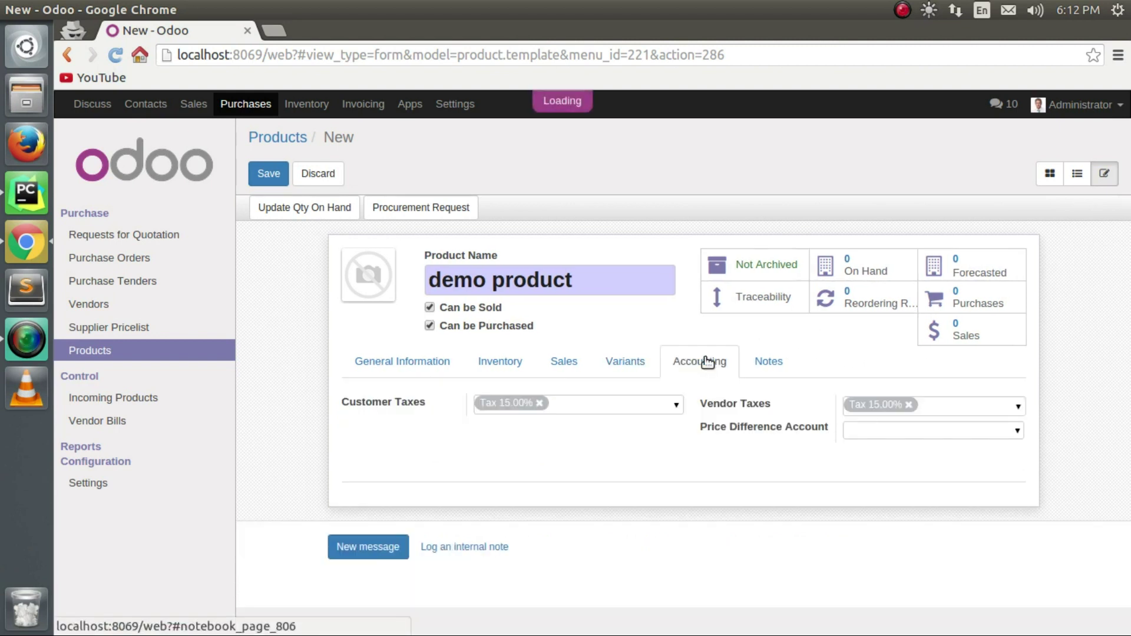
click(1018, 431)
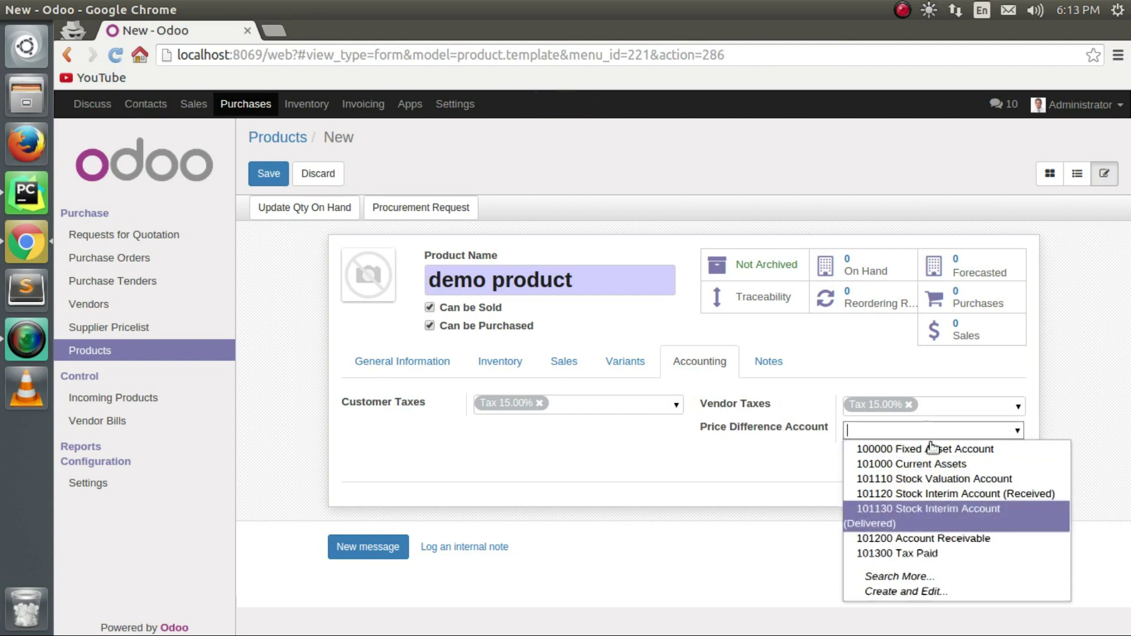
key(Escape)
click(774, 361)
scroll(510, 477, down, 5)
scroll(524, 456, up, 5)
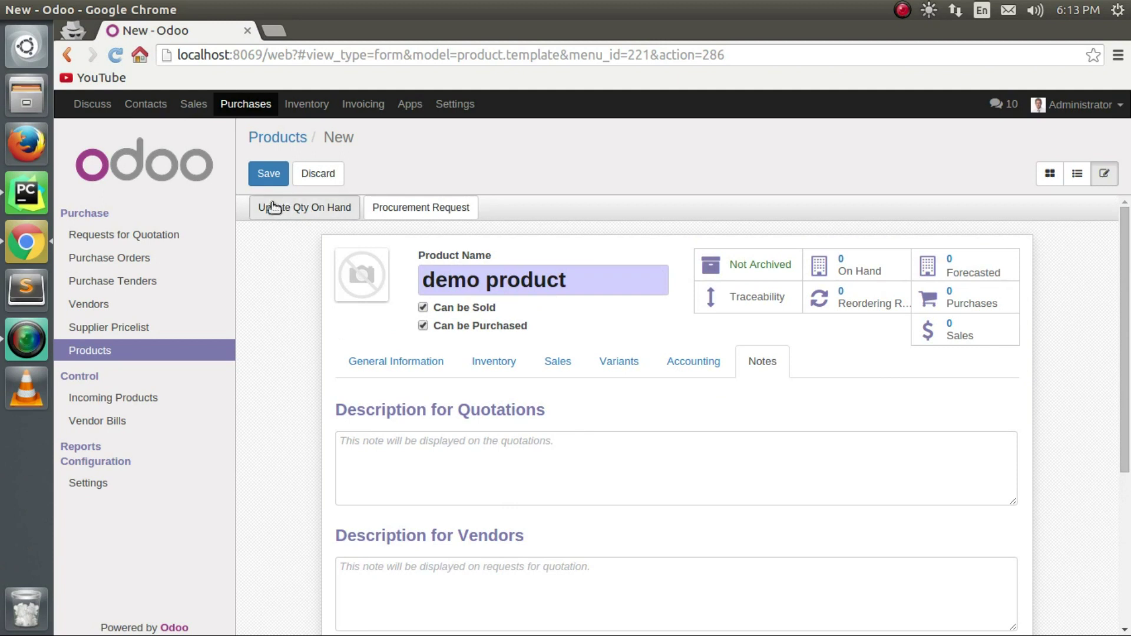
click(270, 179)
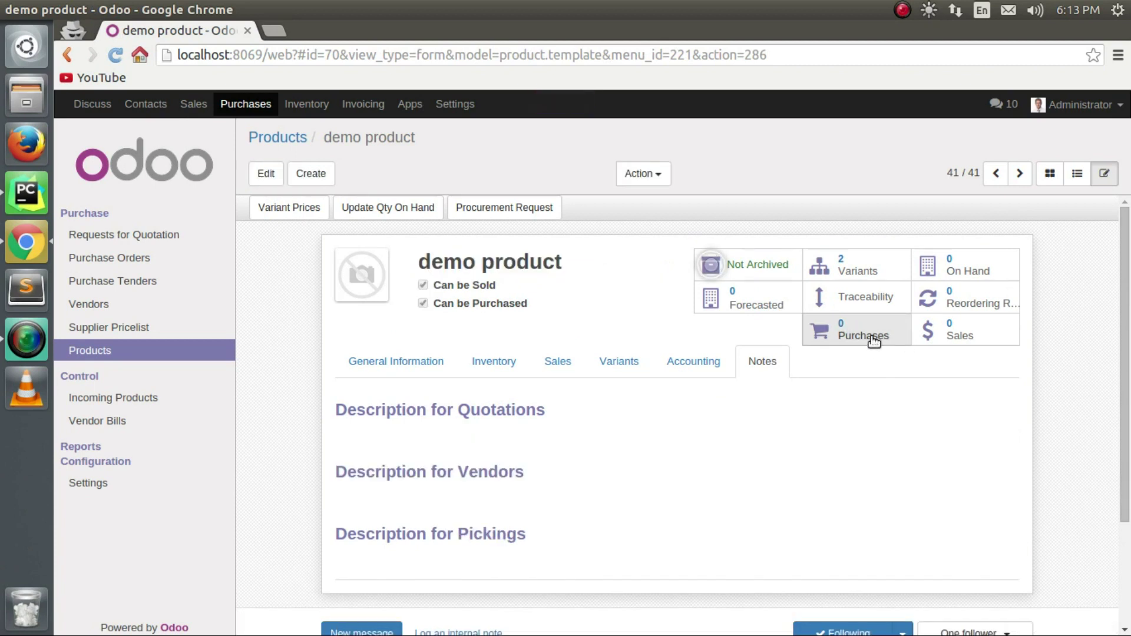
Start a new reordering rule for demo product (White).
click(947, 302)
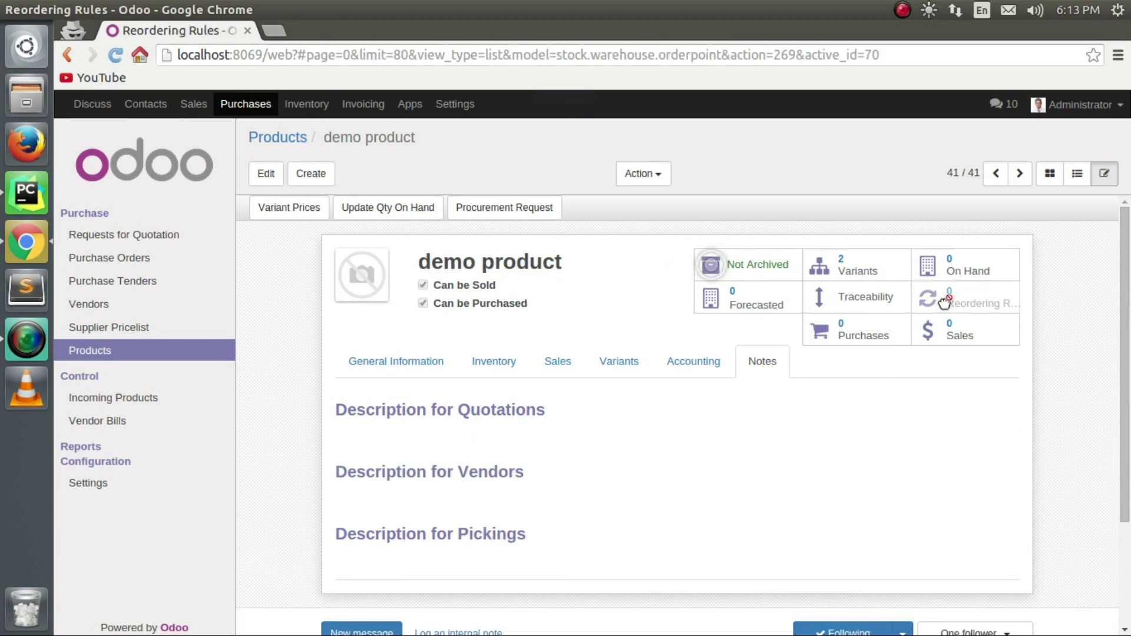
click(271, 170)
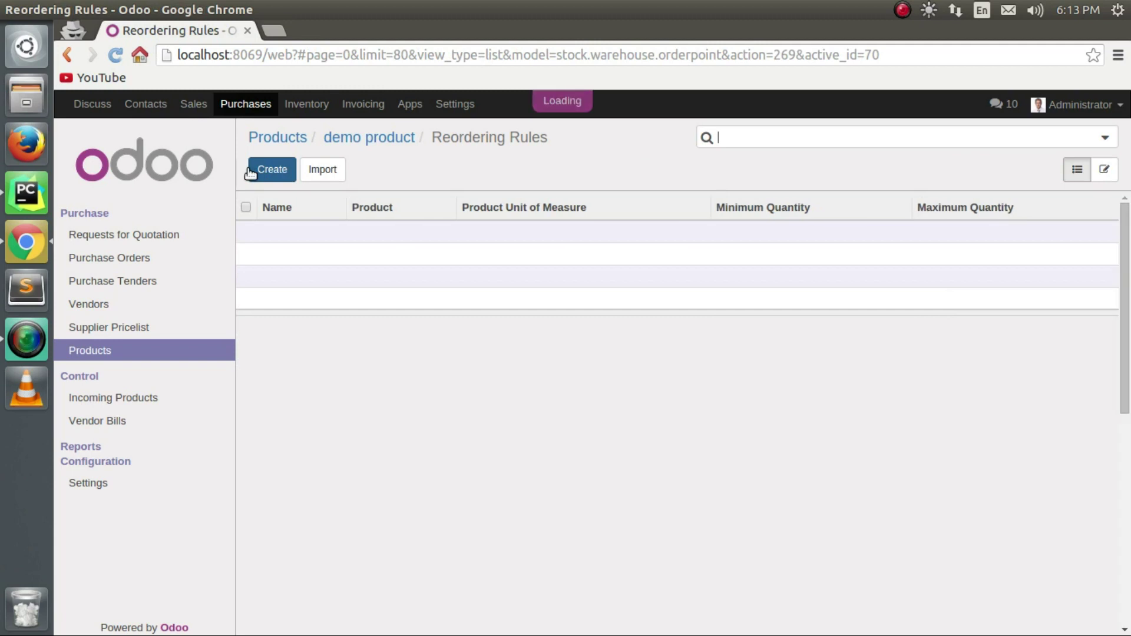
click(673, 298)
text(de)
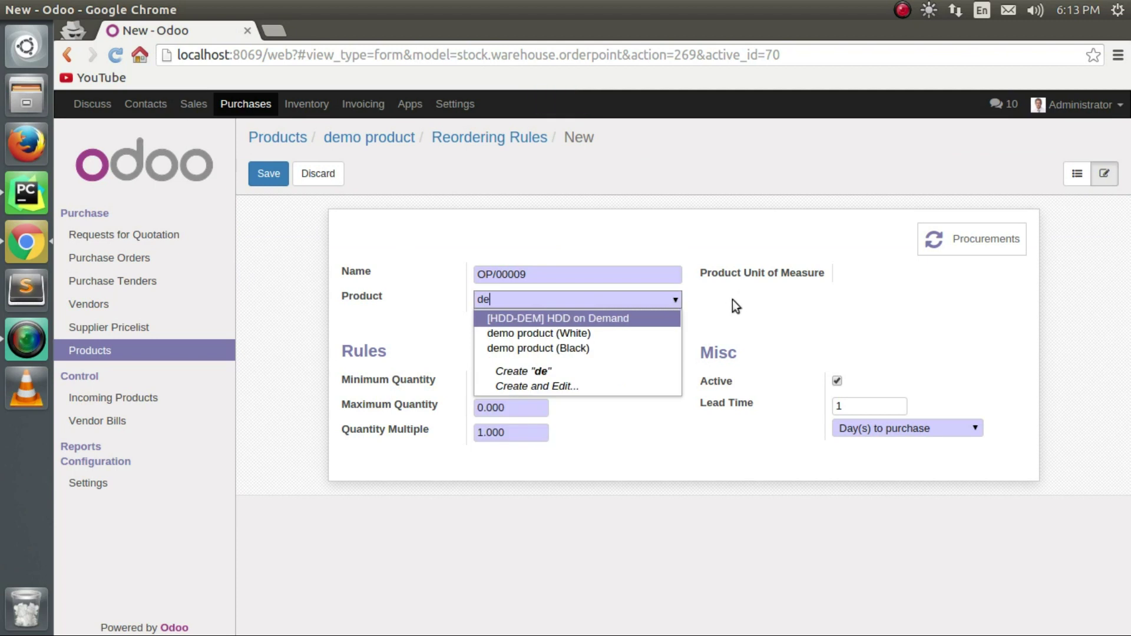
click(594, 334)
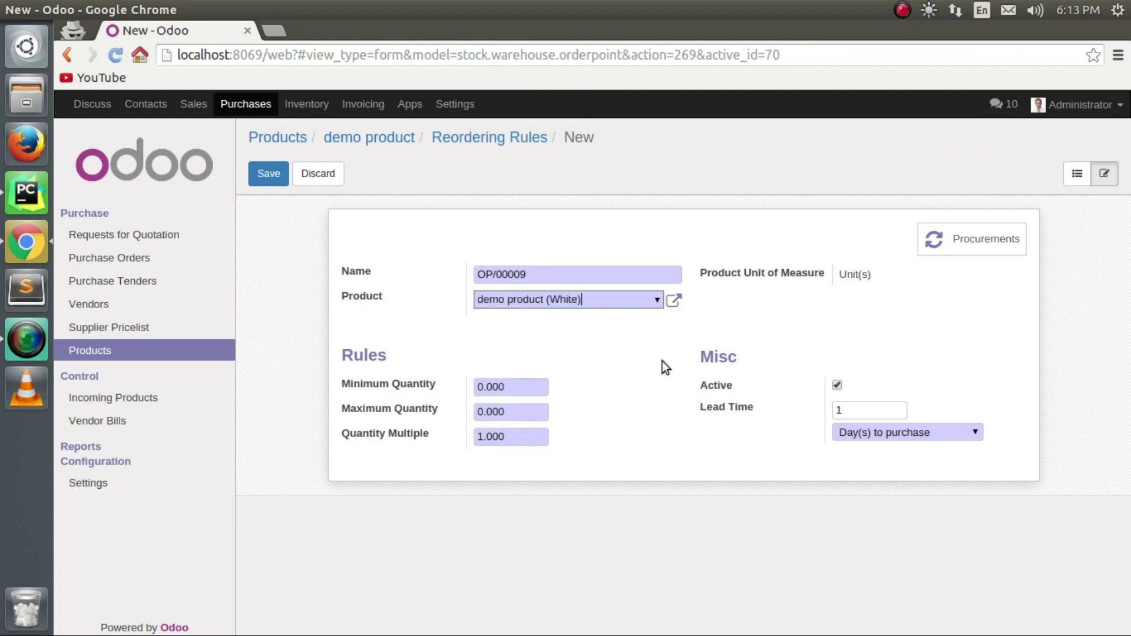
Set minimum, maximum and multiple to 1 with Day(s) to purchase, and save OP/00009.
click(510, 387)
text(1)
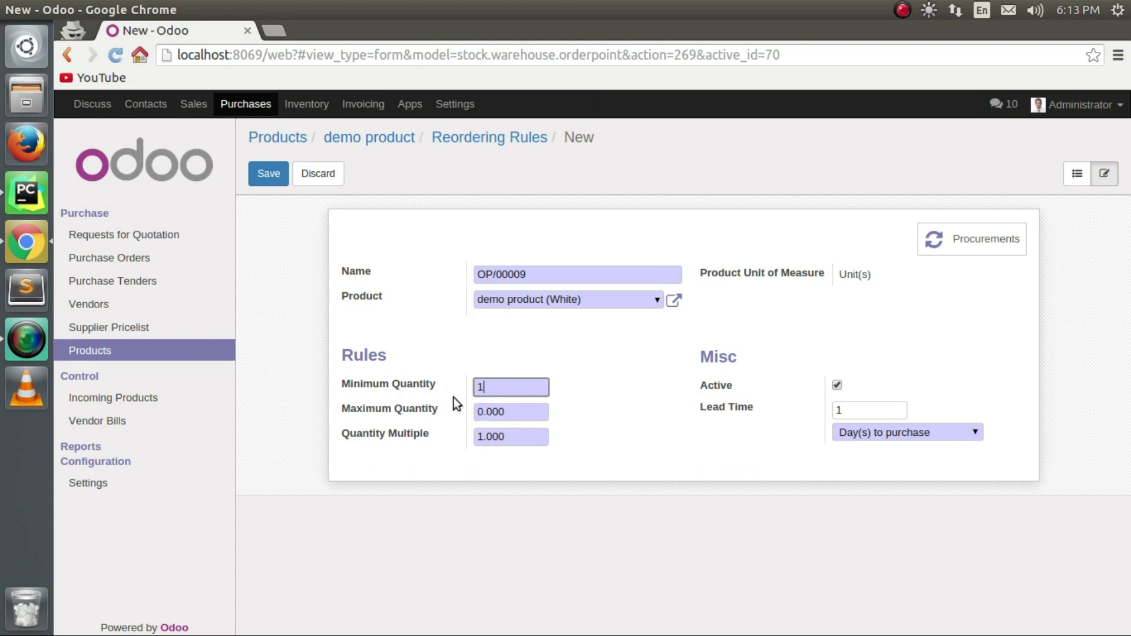
click(544, 416)
text(1)
click(522, 432)
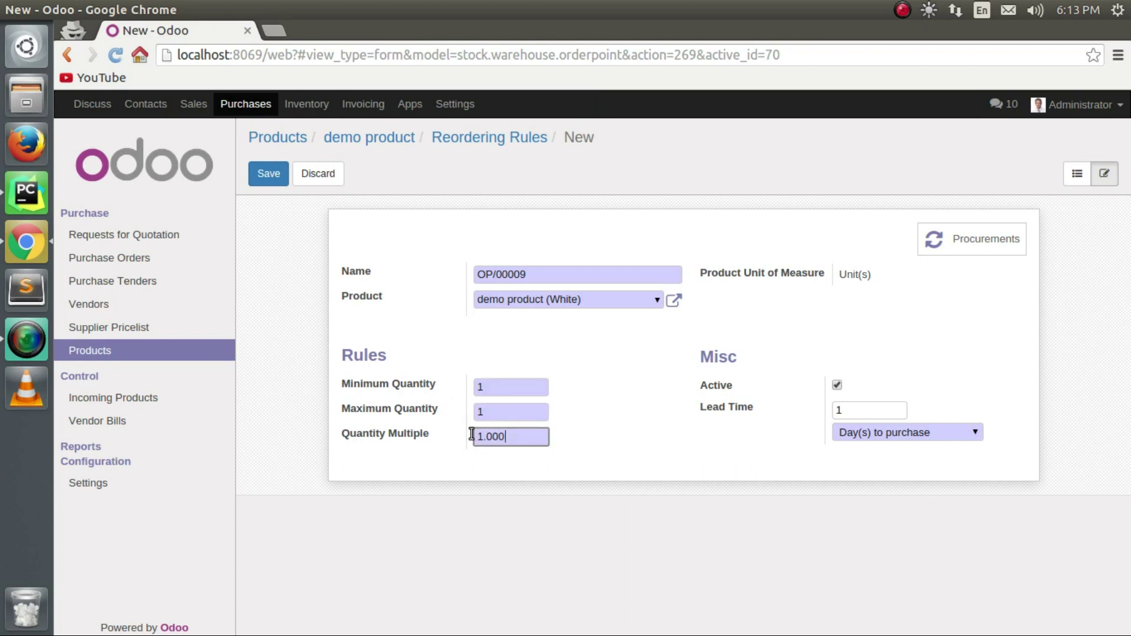
text(1)
drag(550, 437, 474, 439)
text(1)
click(967, 432)
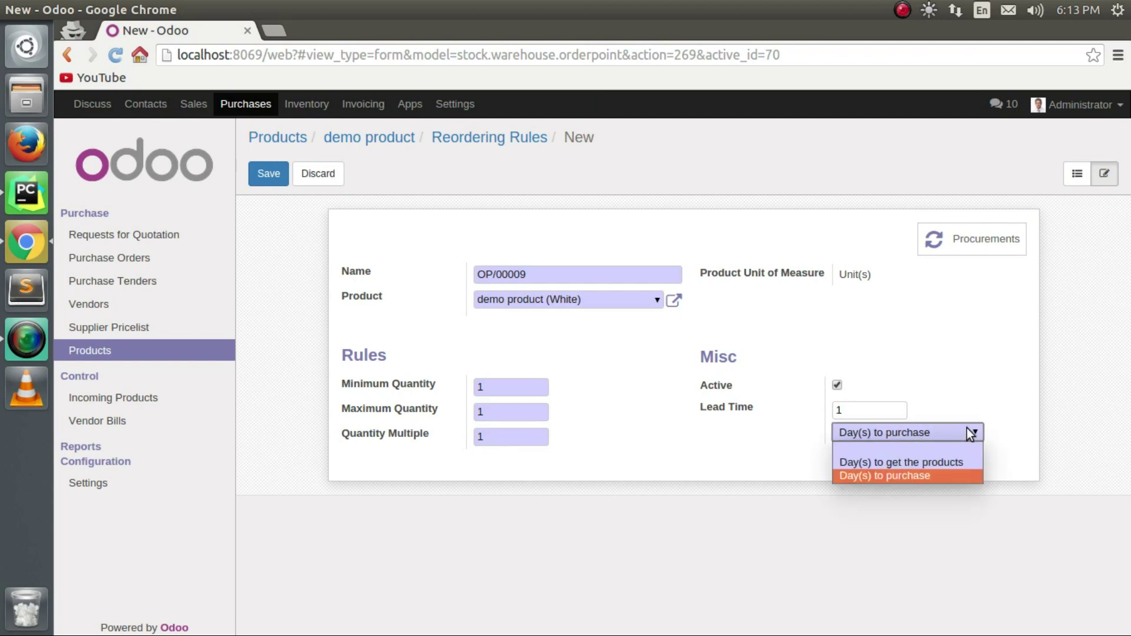
click(918, 476)
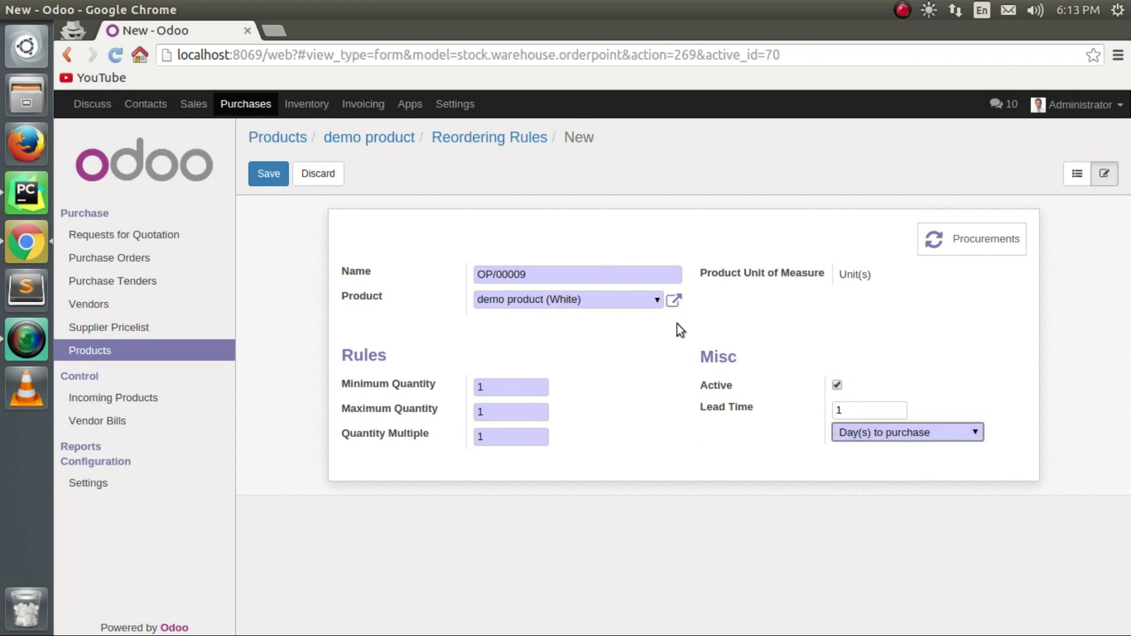
click(272, 174)
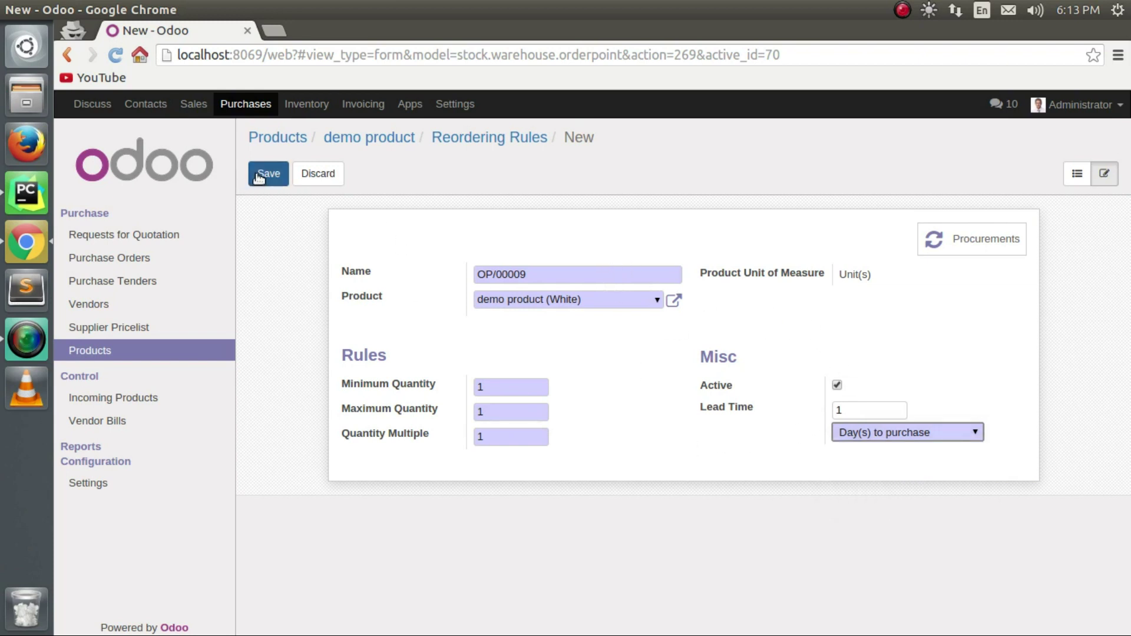
Create a new procurement for quantity 1 of demo product (White).
click(995, 239)
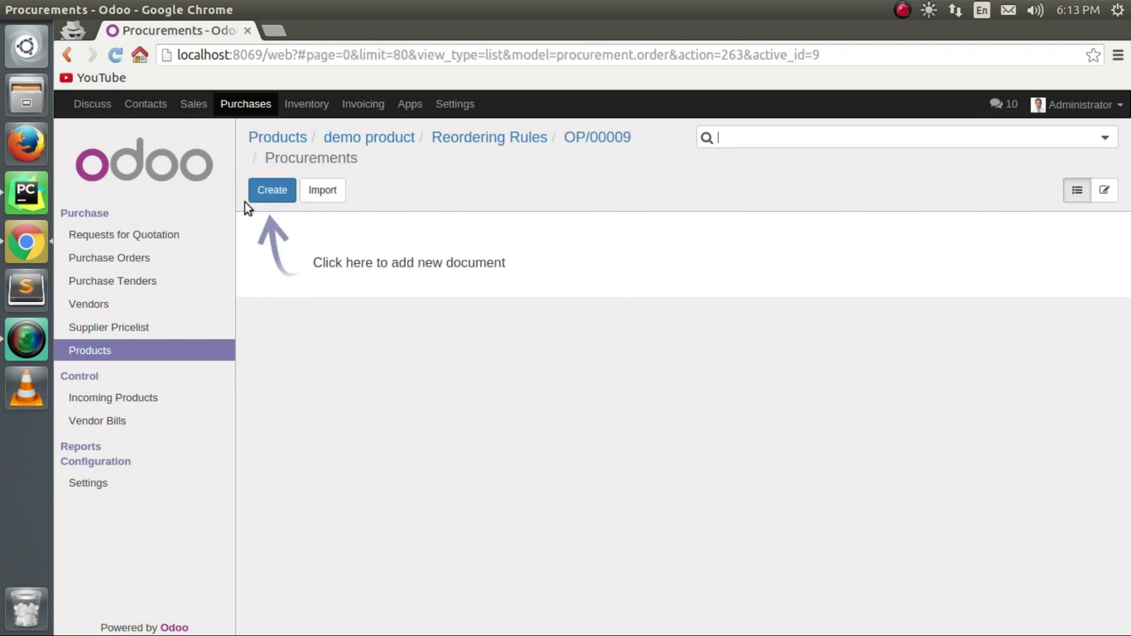
click(259, 190)
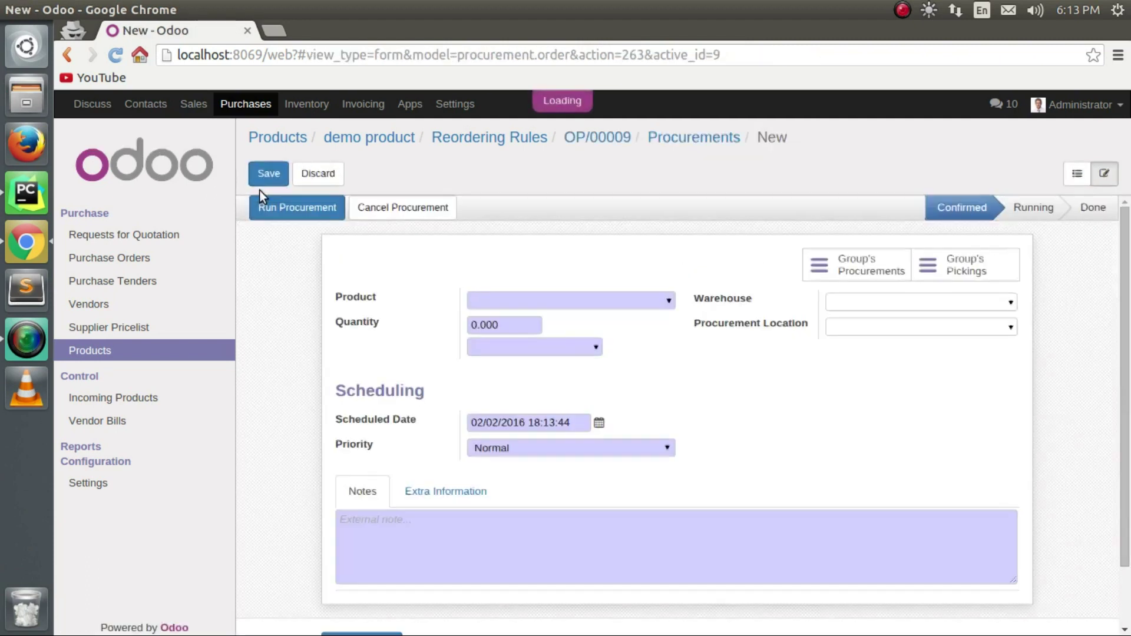
click(671, 301)
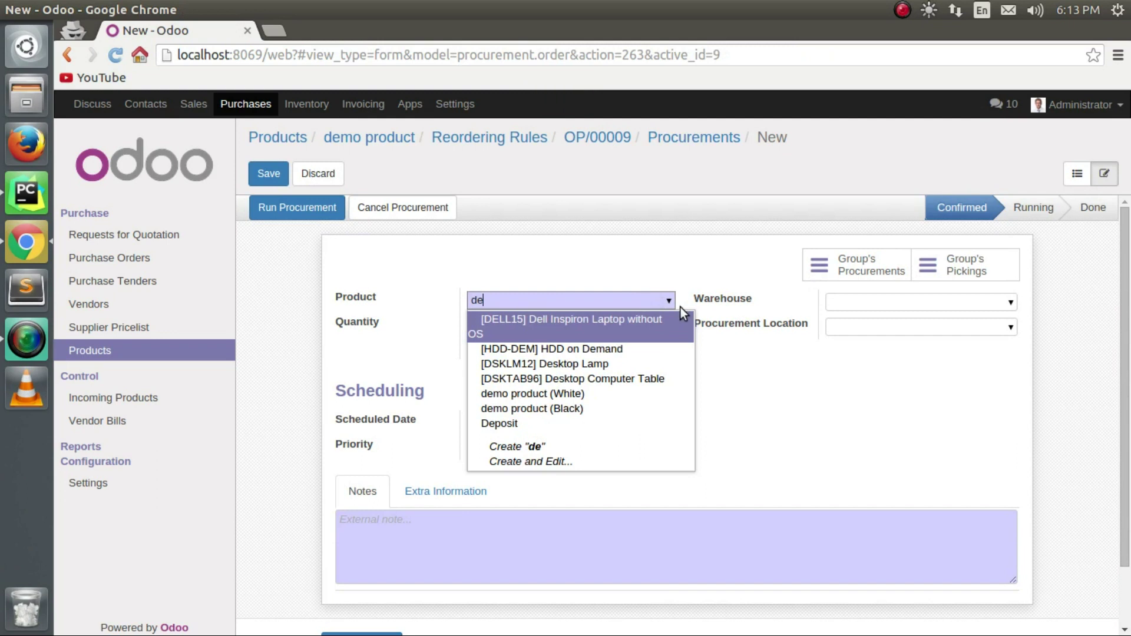
text(demo)
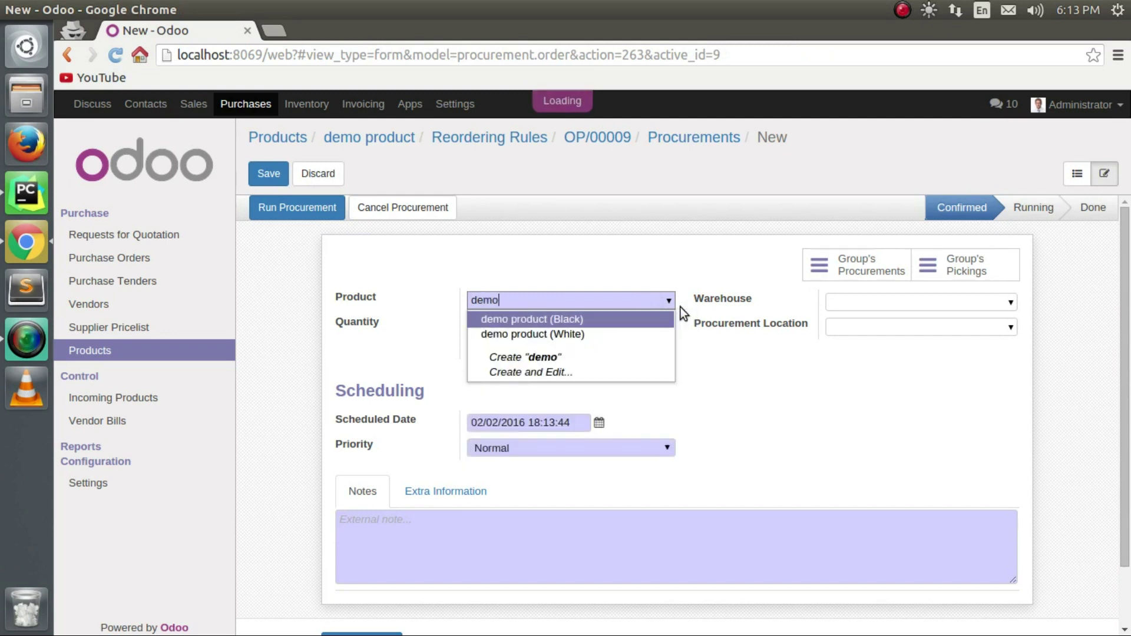
click(532, 331)
key(Tab)
text(1)
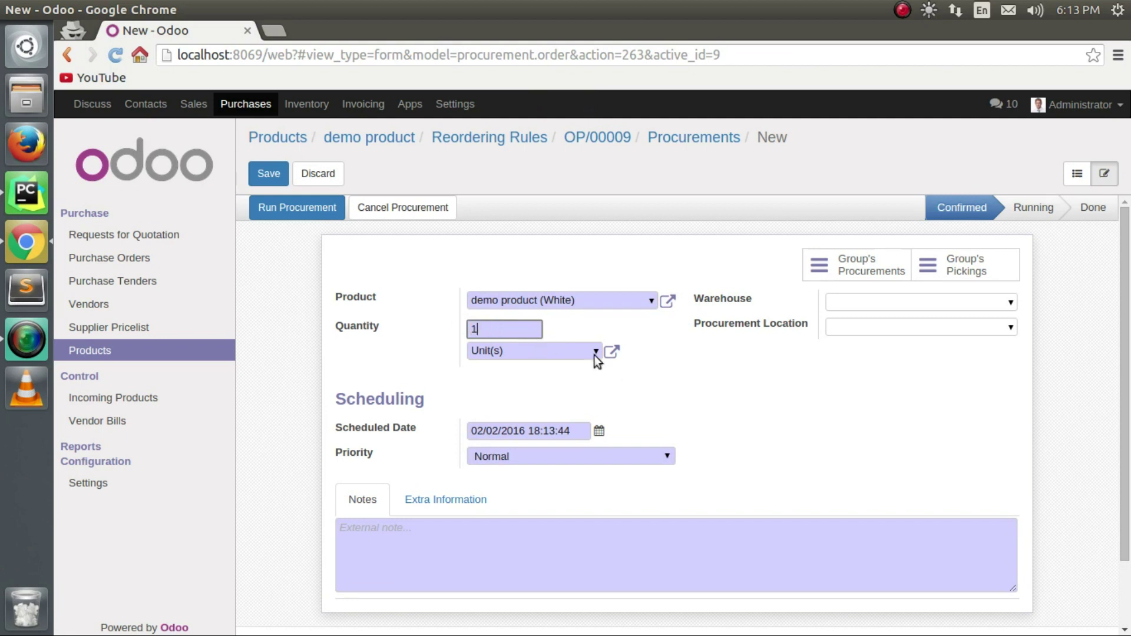
Set priority Very Urgent and warehouse YourCompany, keeping location WH/Stock.
click(649, 455)
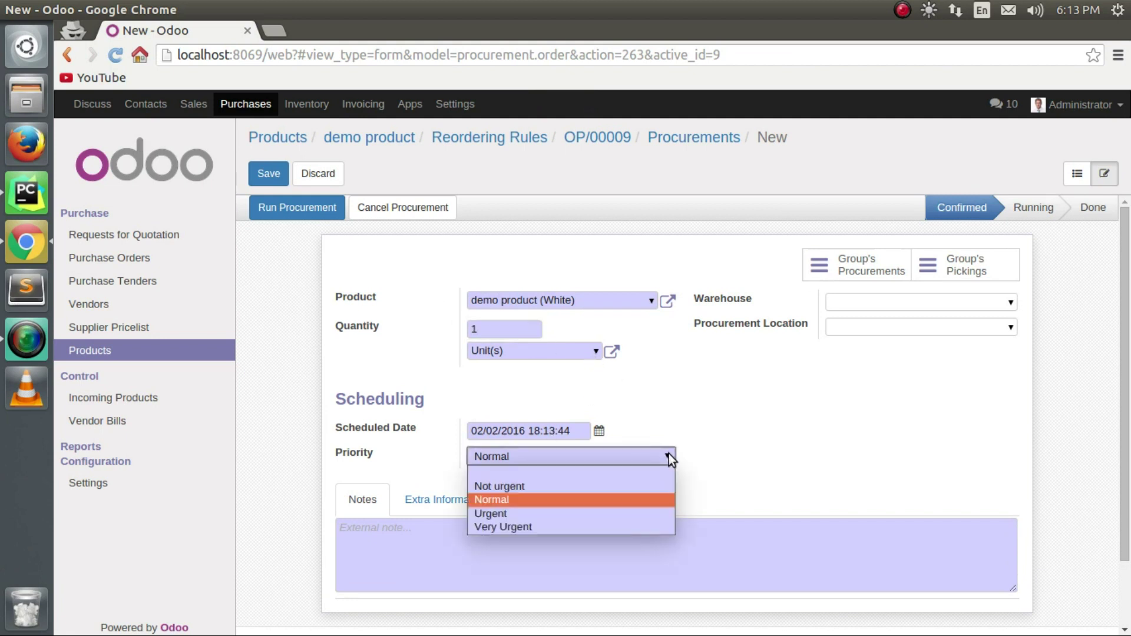
click(549, 526)
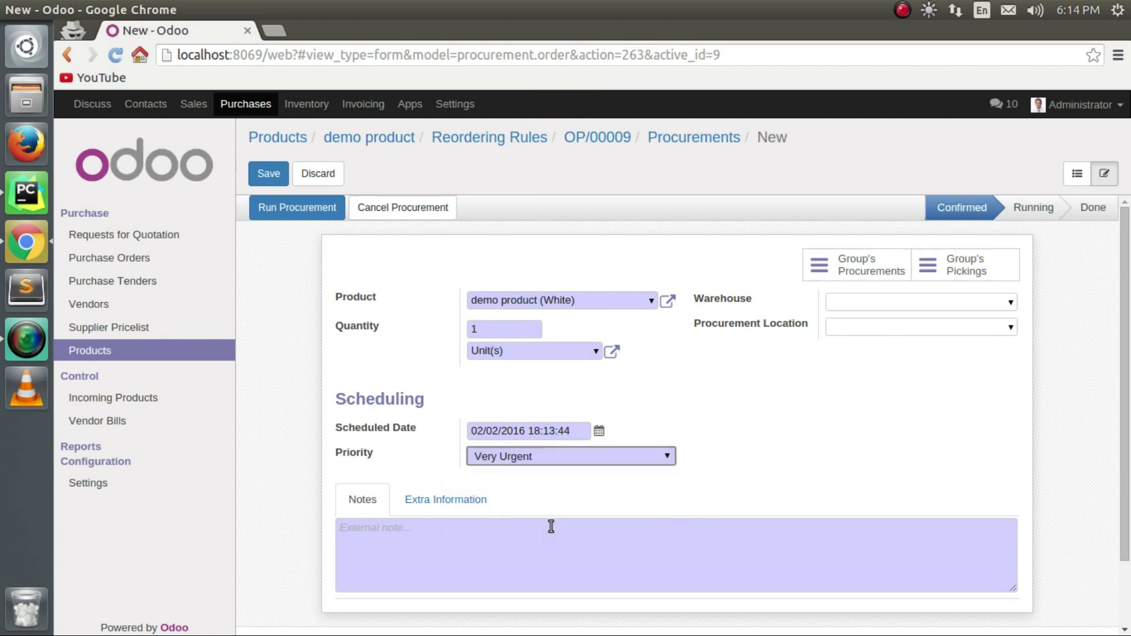
click(1004, 303)
click(972, 321)
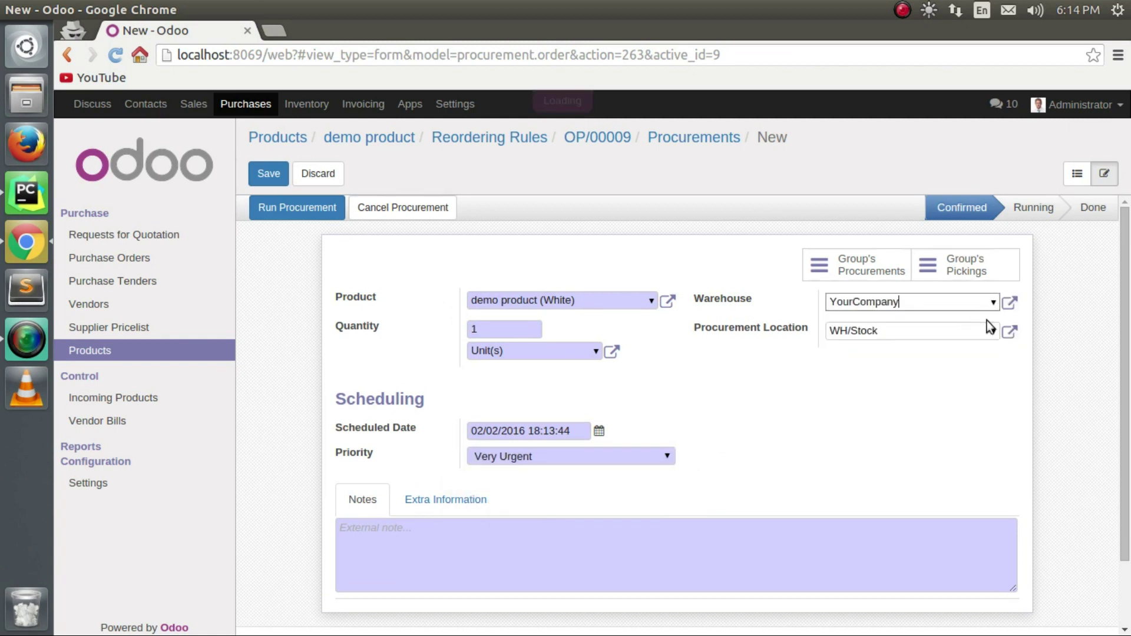
click(992, 332)
click(760, 380)
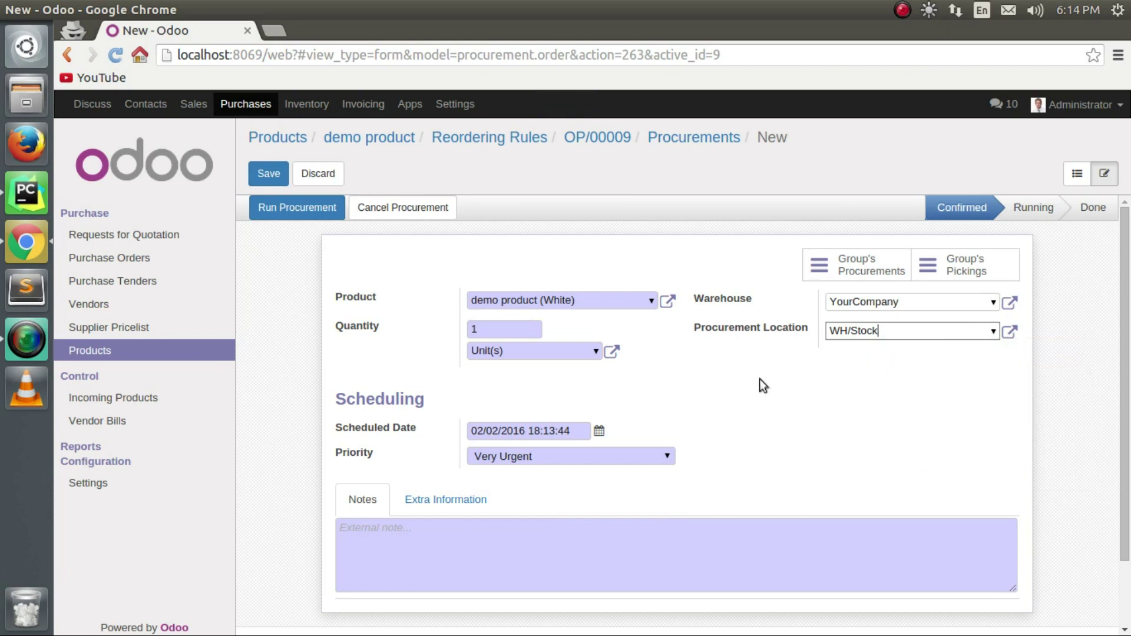
Paste the product name into the notes and save and run the procurement.
click(387, 541)
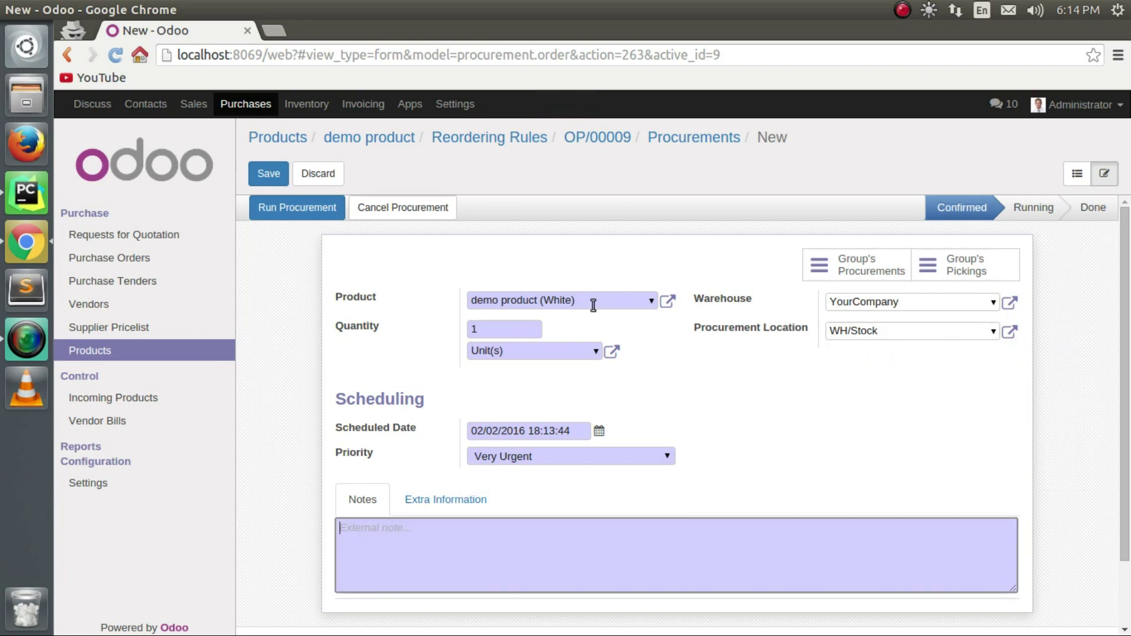
drag(594, 305, 479, 305)
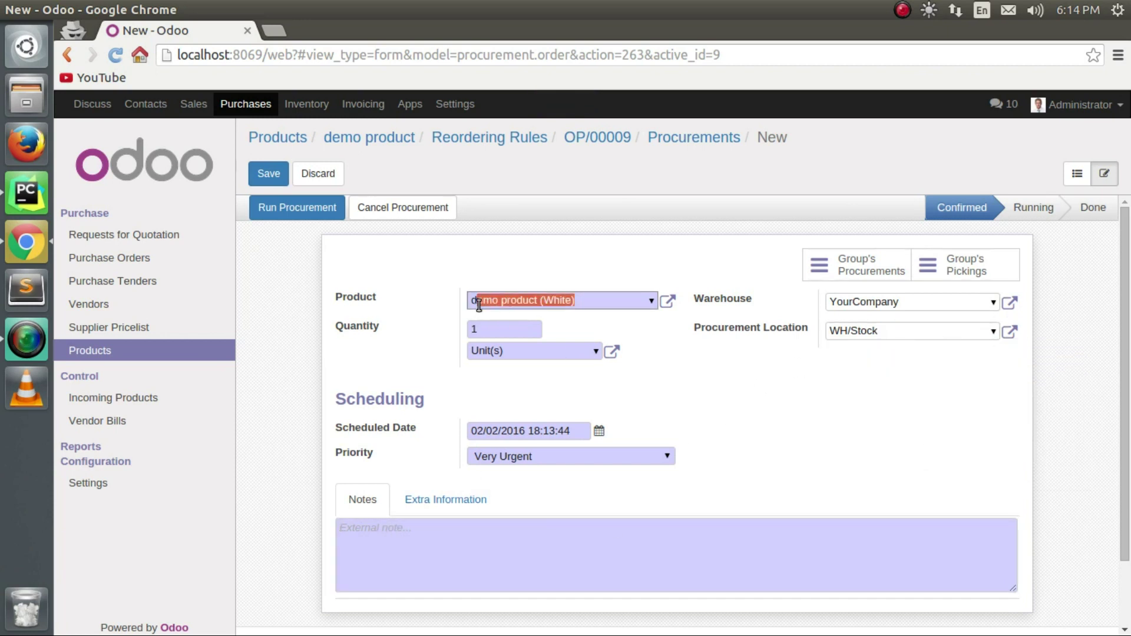
click(479, 553)
text(demo product (White))
click(466, 505)
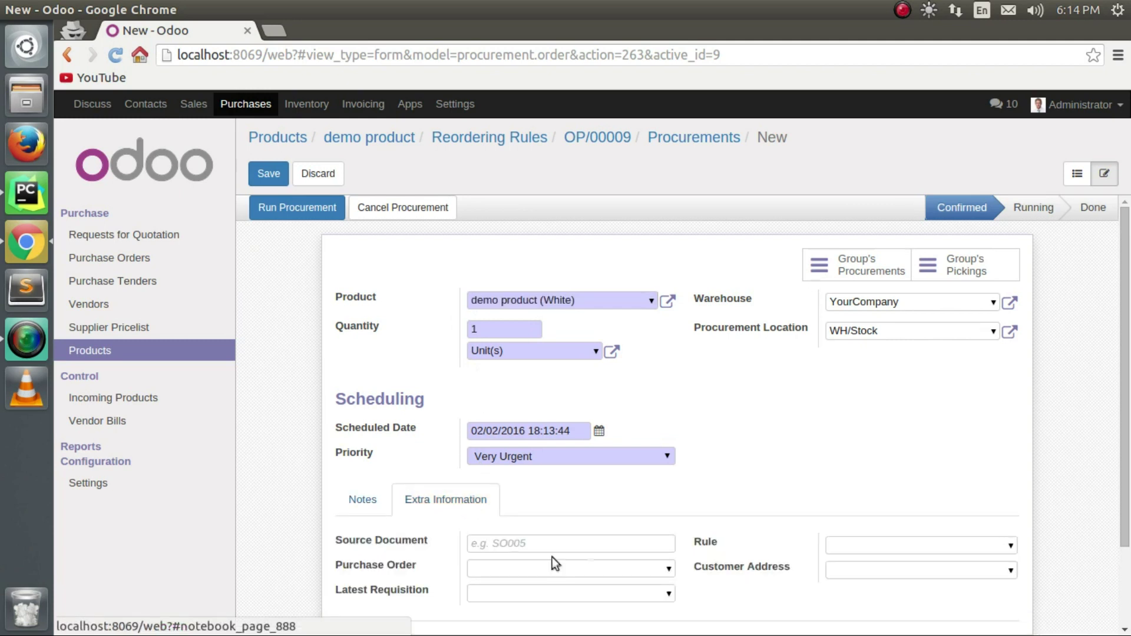
scroll(583, 562, down, 2)
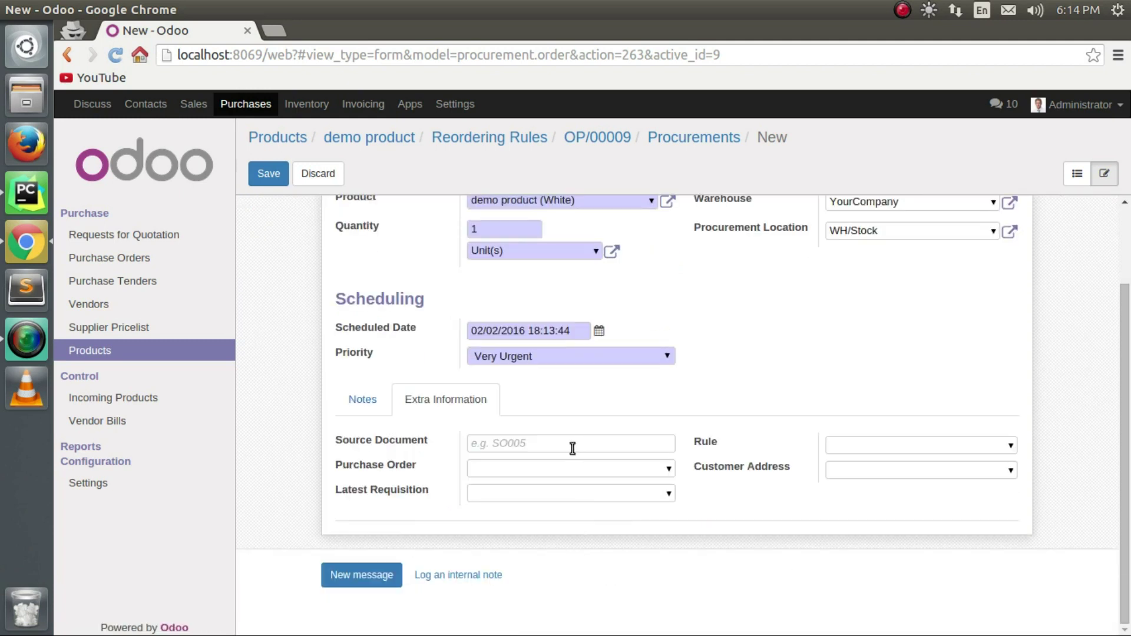
scroll(573, 449, up, 2)
click(268, 176)
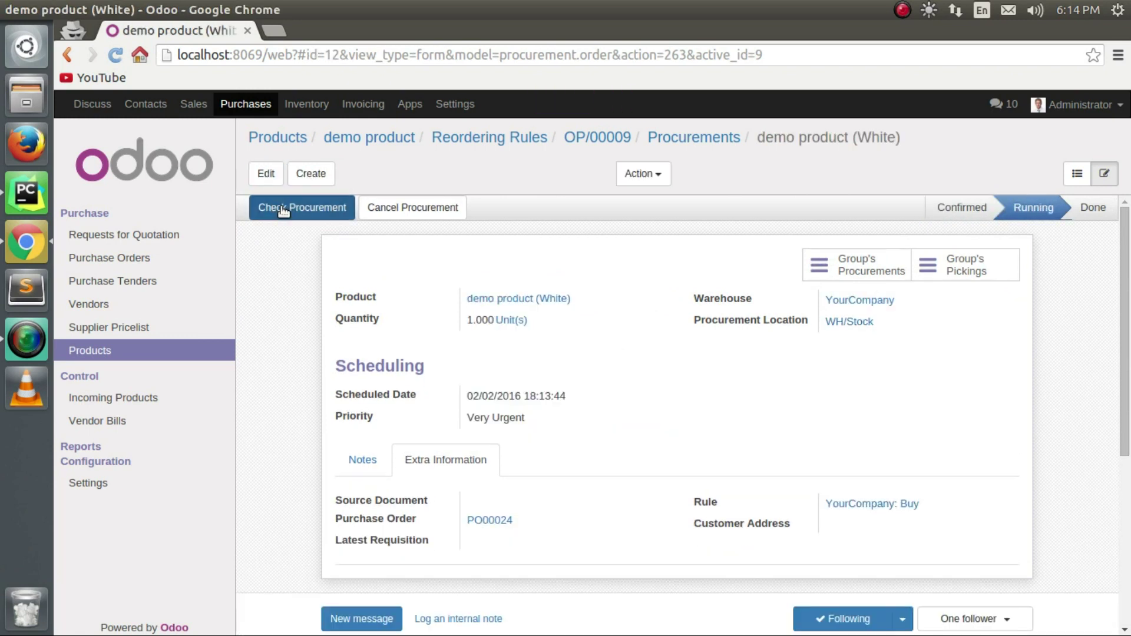
Highlight the procurement's Running status and the generated PO00024 reference.
drag(1017, 211, 1063, 212)
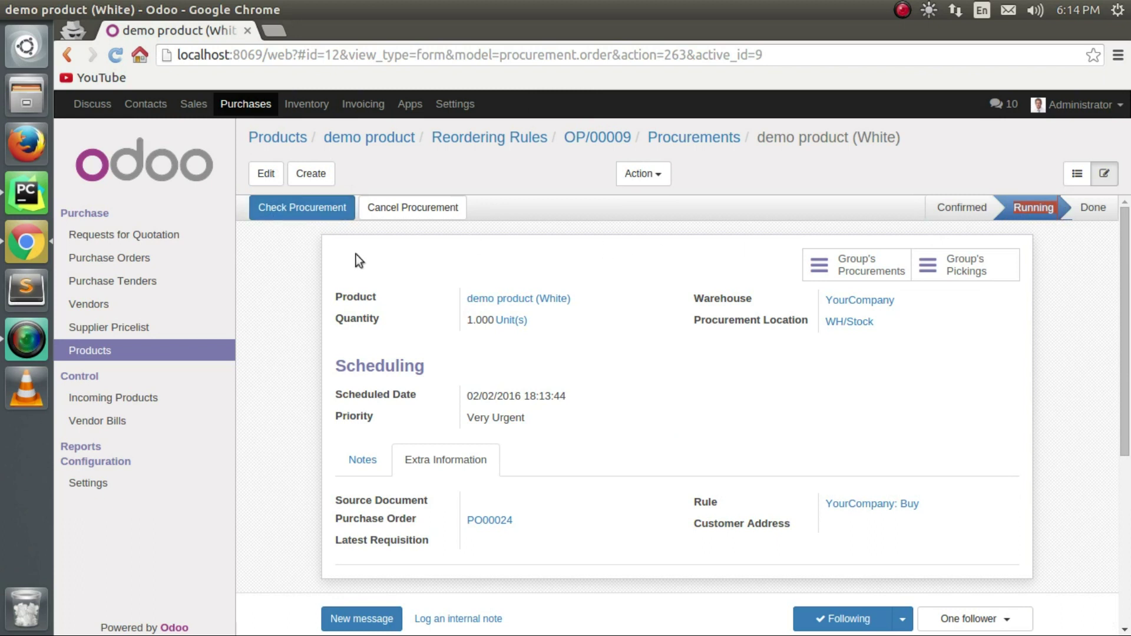
click(507, 521)
drag(507, 521, 463, 522)
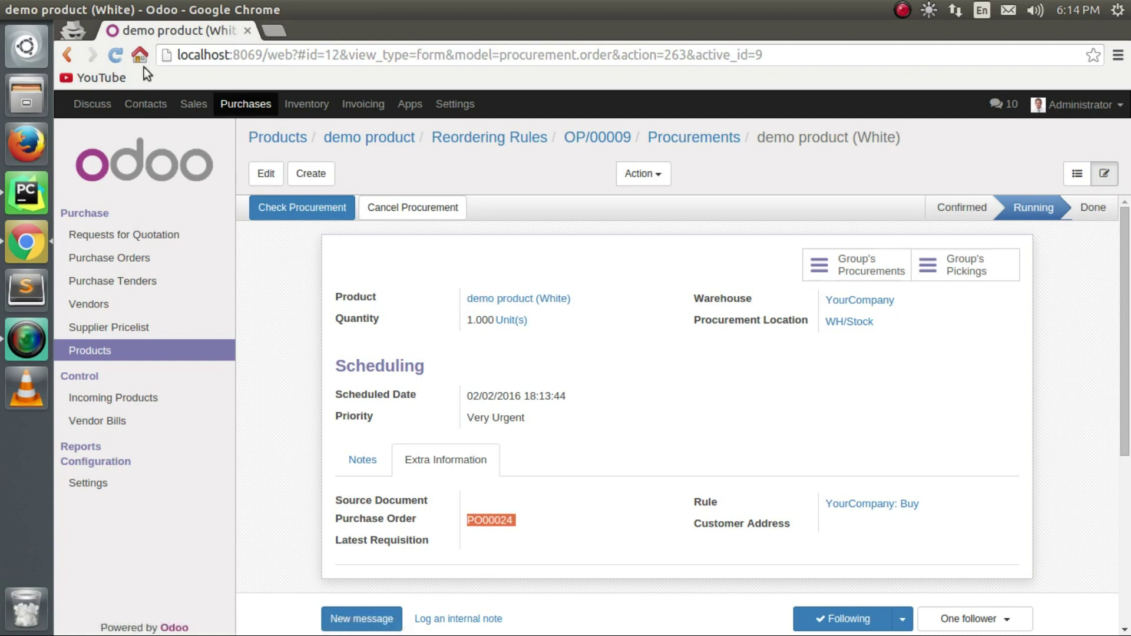
Open PO00024 from Requests for Quotation, inspect its demo product line, and confirm it.
click(137, 264)
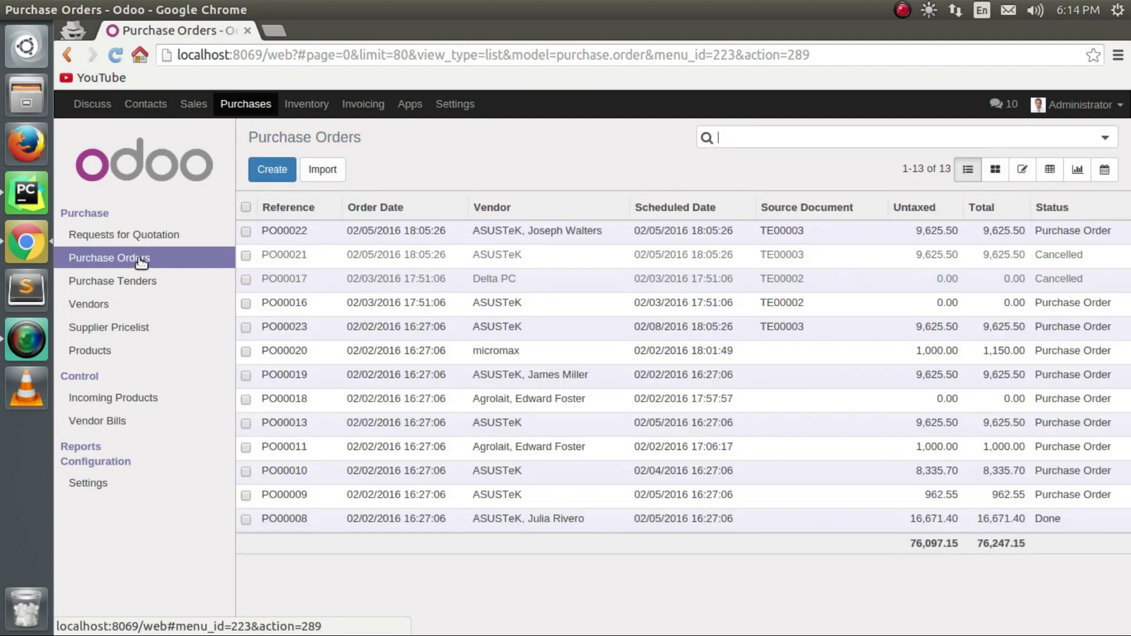
click(149, 236)
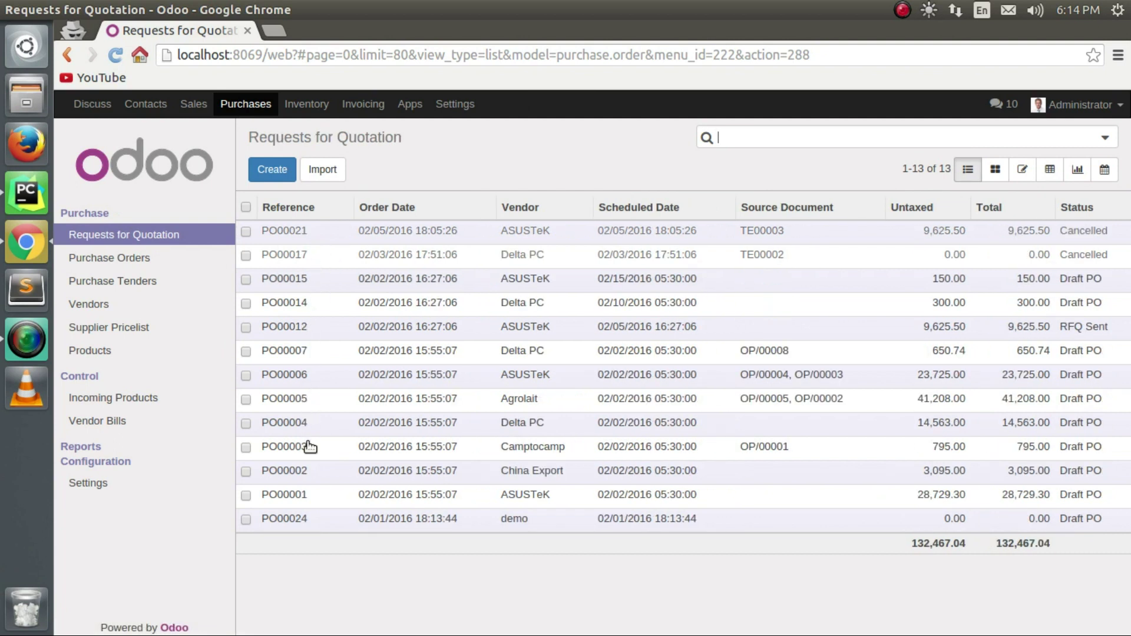
click(316, 526)
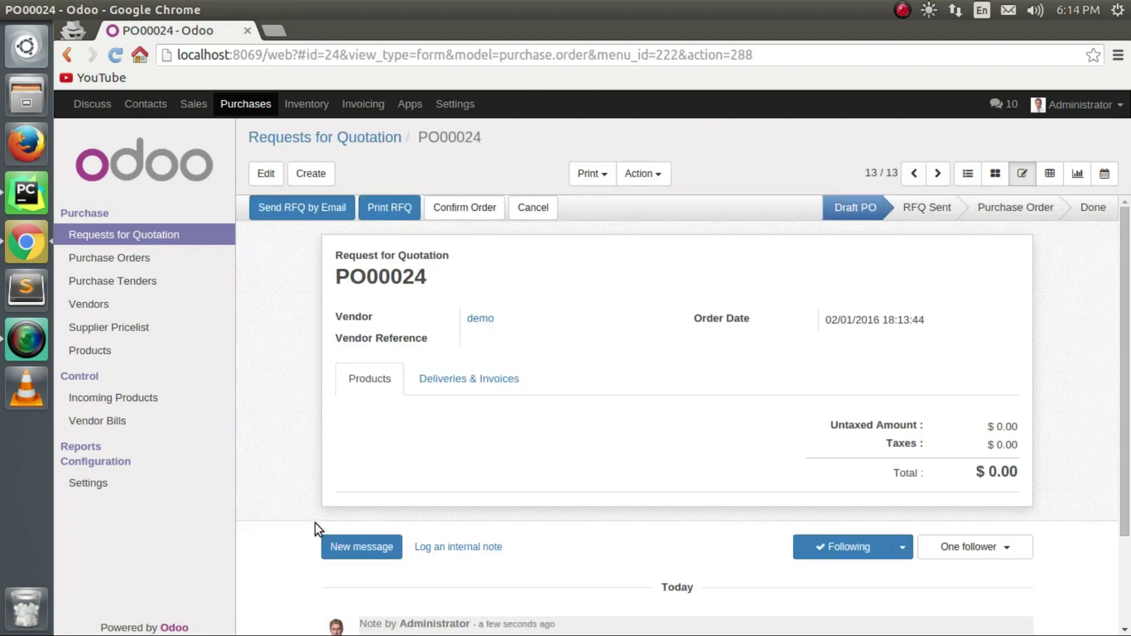
drag(408, 475, 346, 474)
click(346, 474)
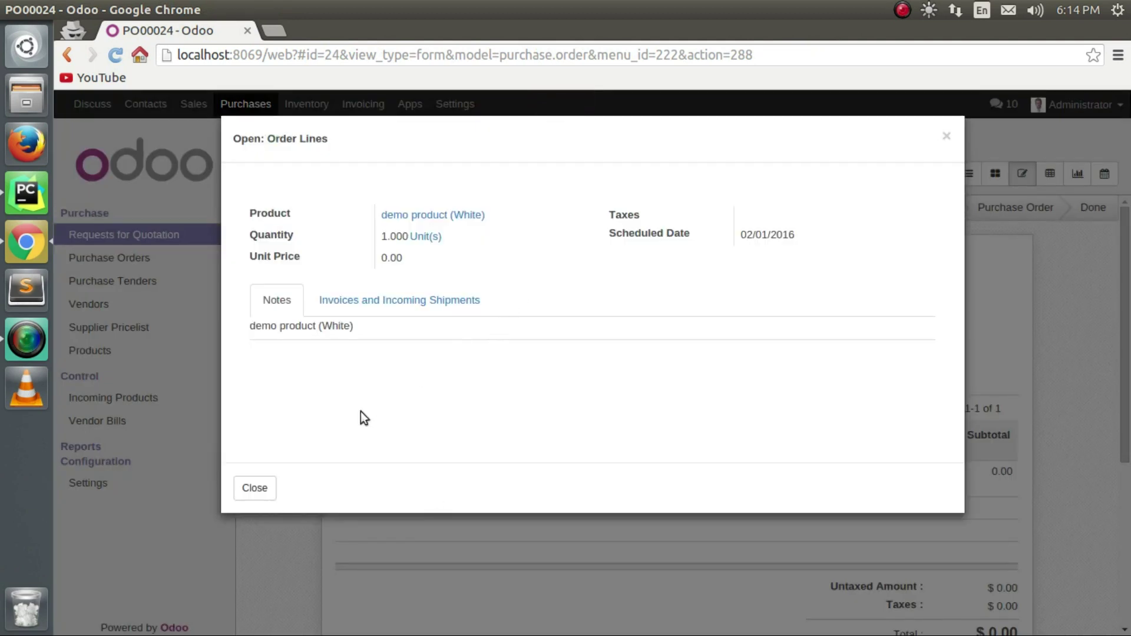
click(947, 136)
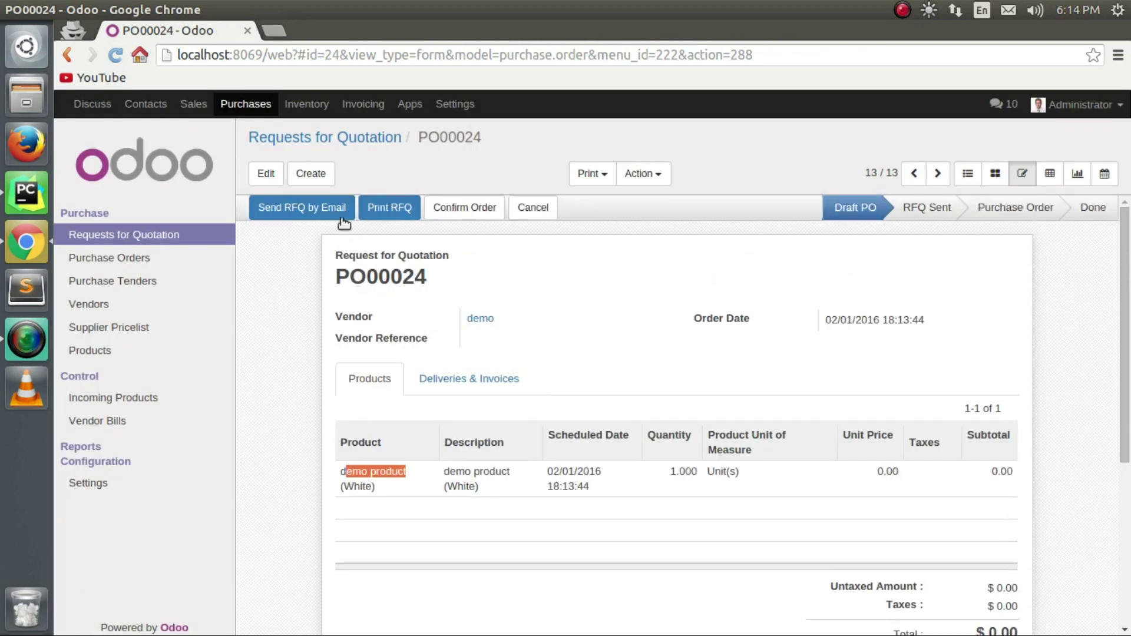
click(464, 210)
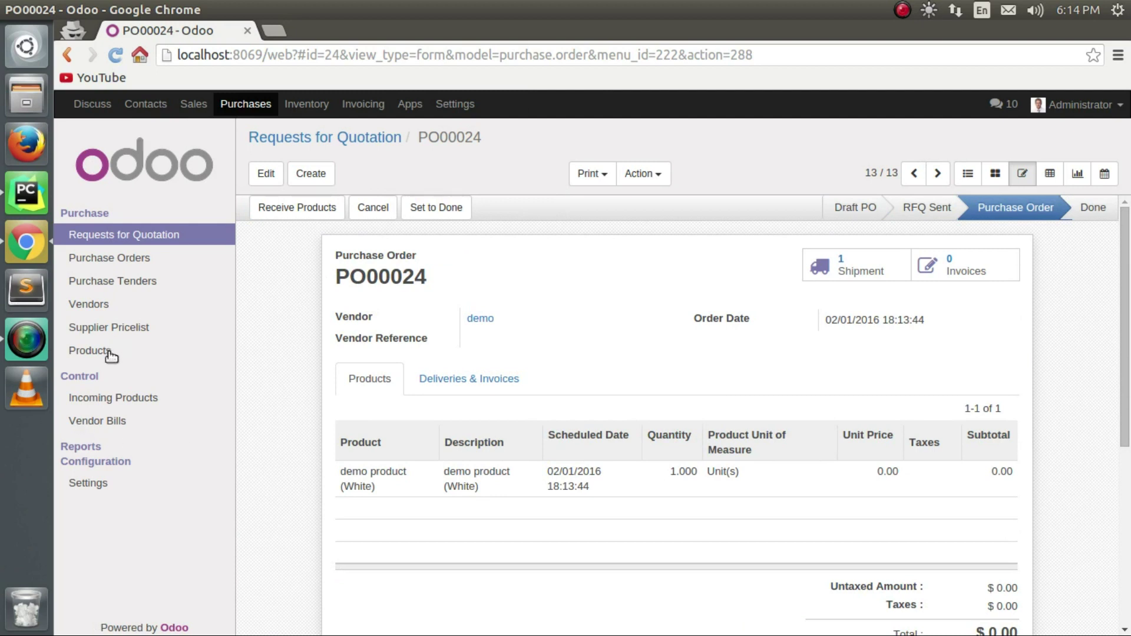
Open the Supplier Pricelist and scroll through it to see demo product at 10.00.
click(130, 330)
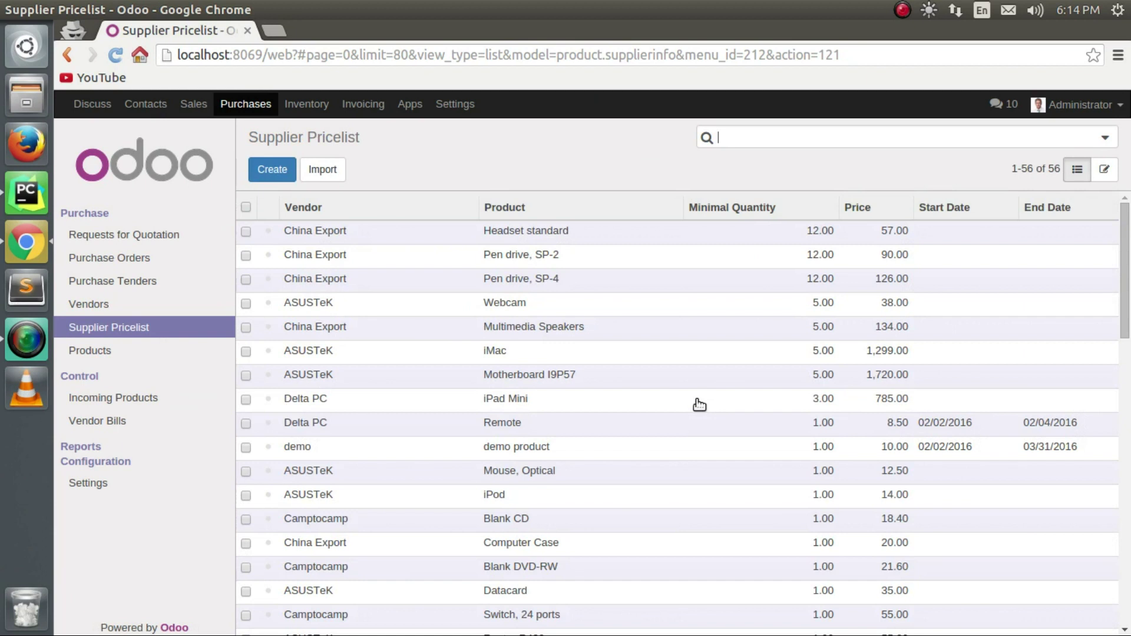
scroll(490, 369, down, 5)
scroll(453, 325, up, 5)
scroll(532, 454, down, 1)
scroll(533, 454, down, 5)
scroll(497, 444, up, 6)
In Incoming Products, set quantity 1 on the demo product (White) move.
click(115, 399)
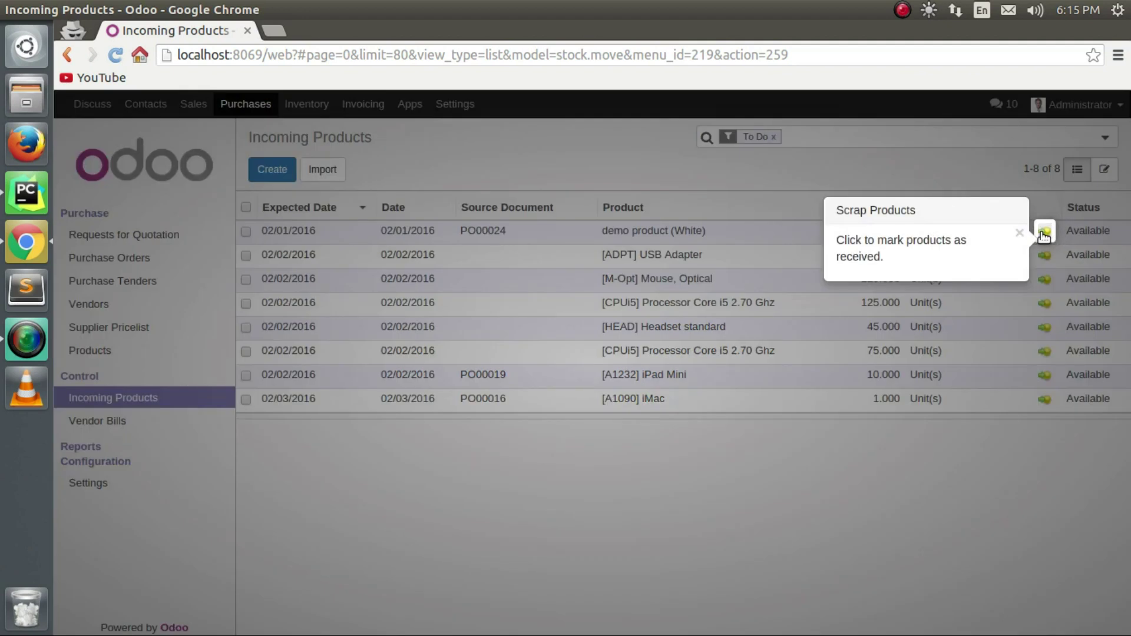
click(1044, 234)
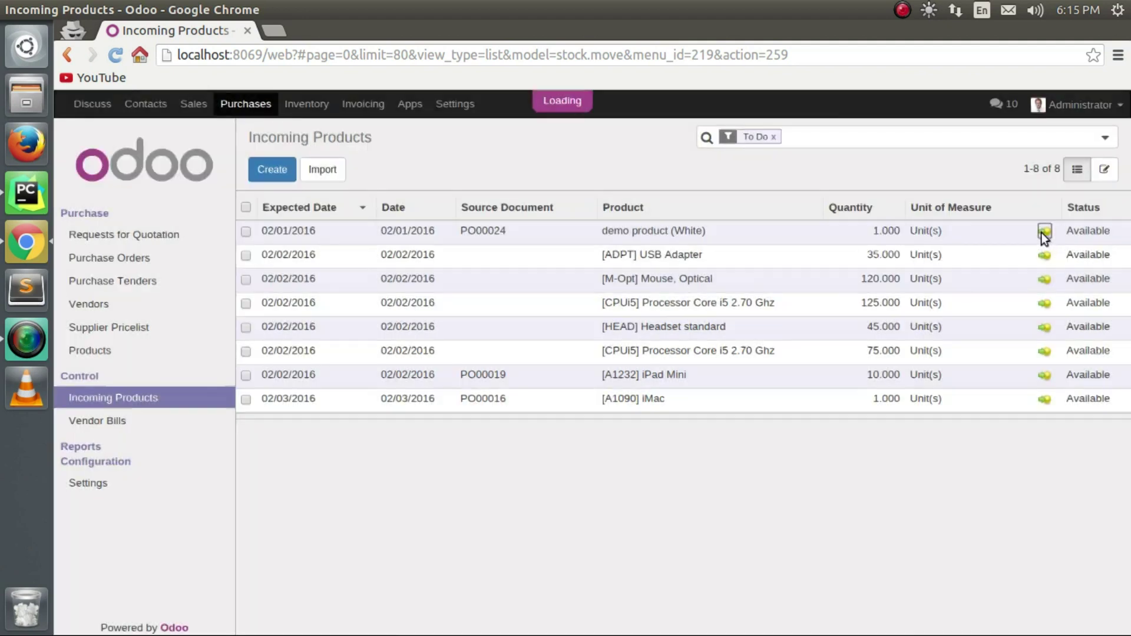
drag(408, 207, 285, 206)
text(1)
click(271, 252)
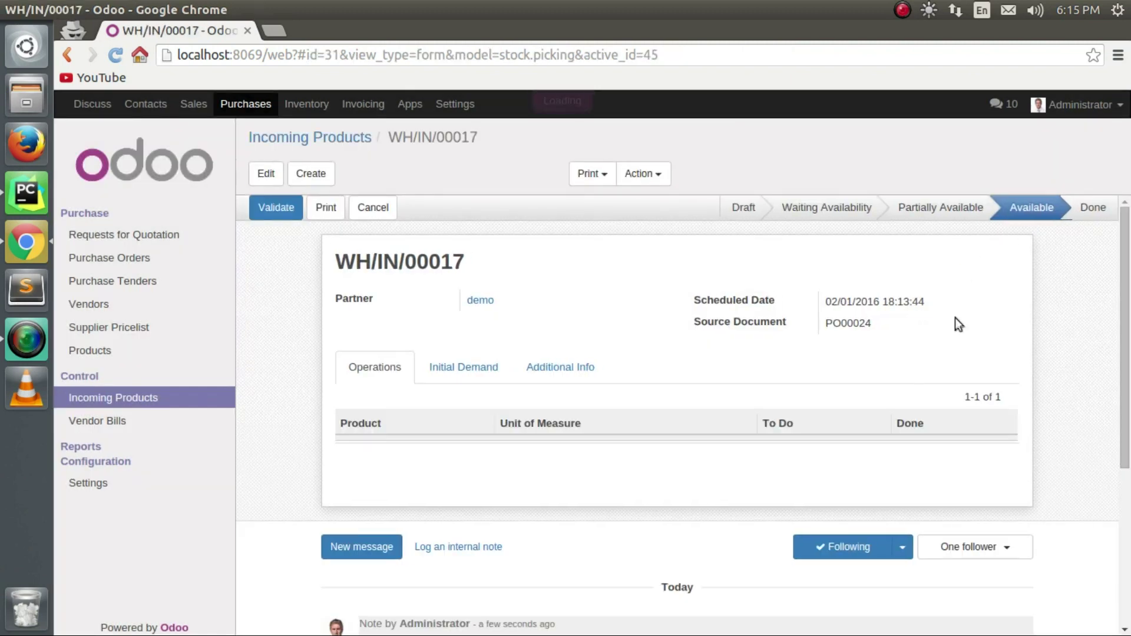
Validate receipt WH/IN/00017 with an immediate transfer and return to Incoming Products.
click(291, 213)
click(264, 245)
click(187, 398)
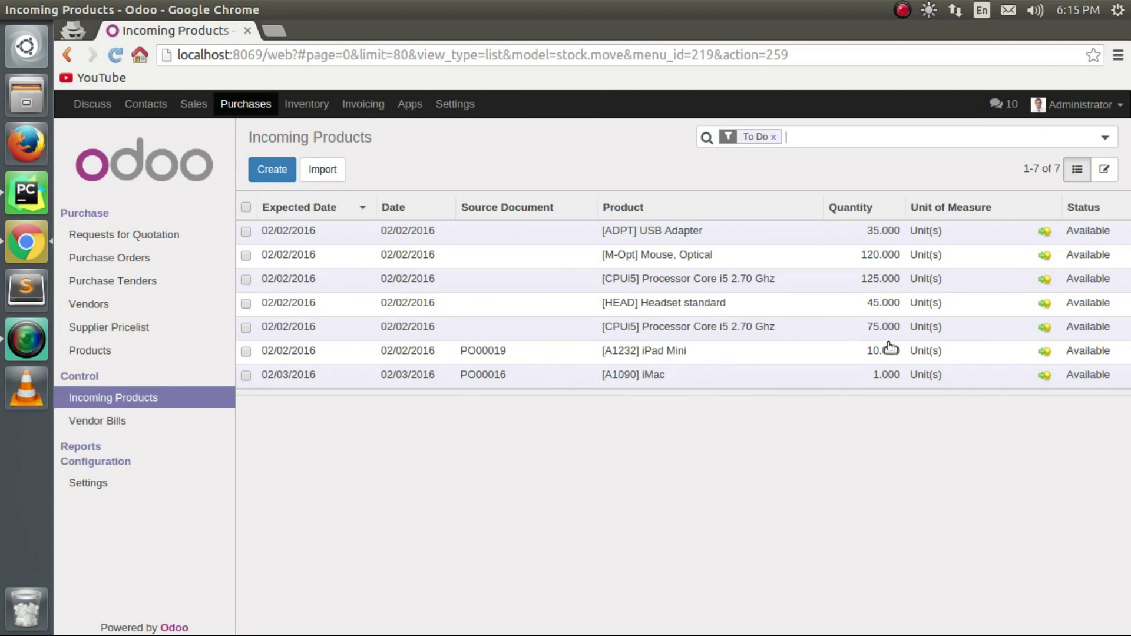
Cancel the iPad Mini scrap, view its move, then browse Vendor Bills and Purchases.
click(1044, 351)
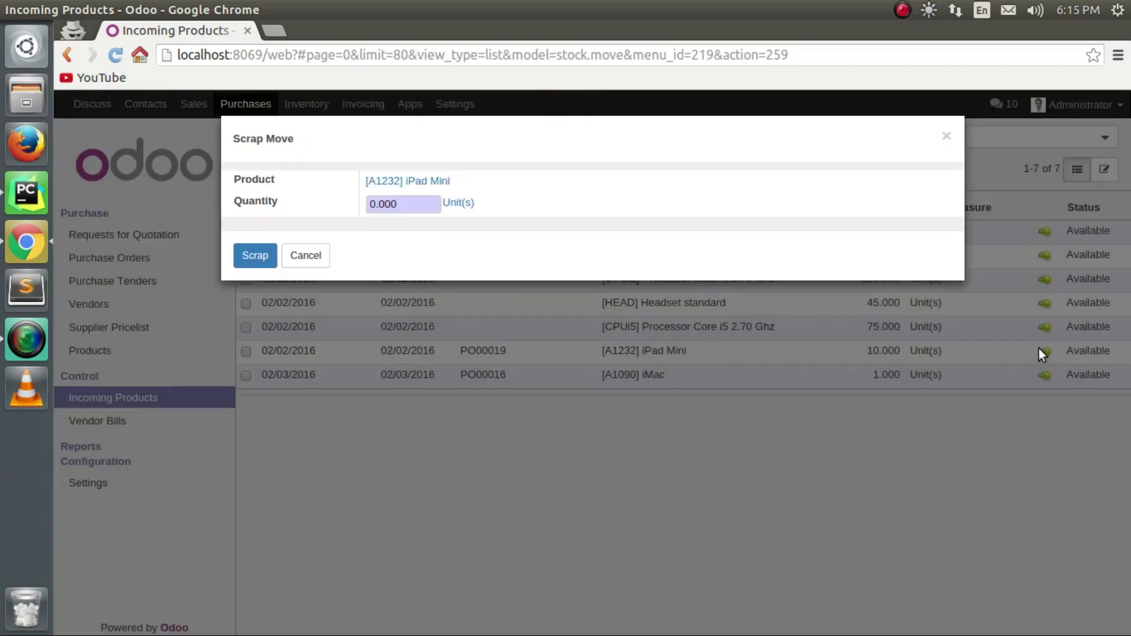
click(306, 255)
click(1086, 354)
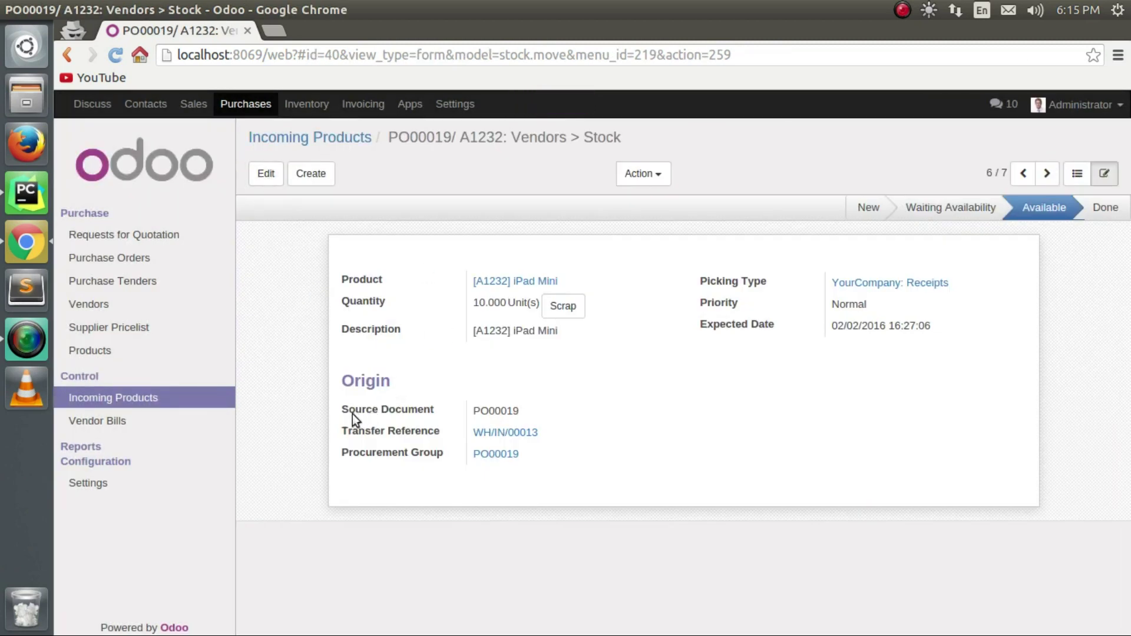
click(123, 420)
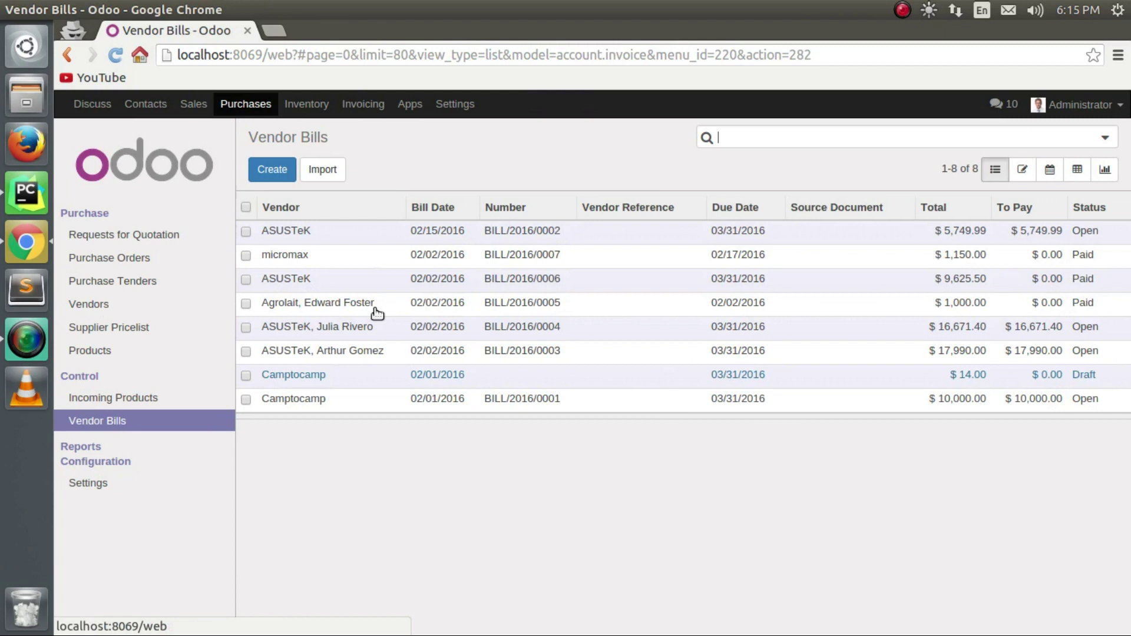
click(222, 106)
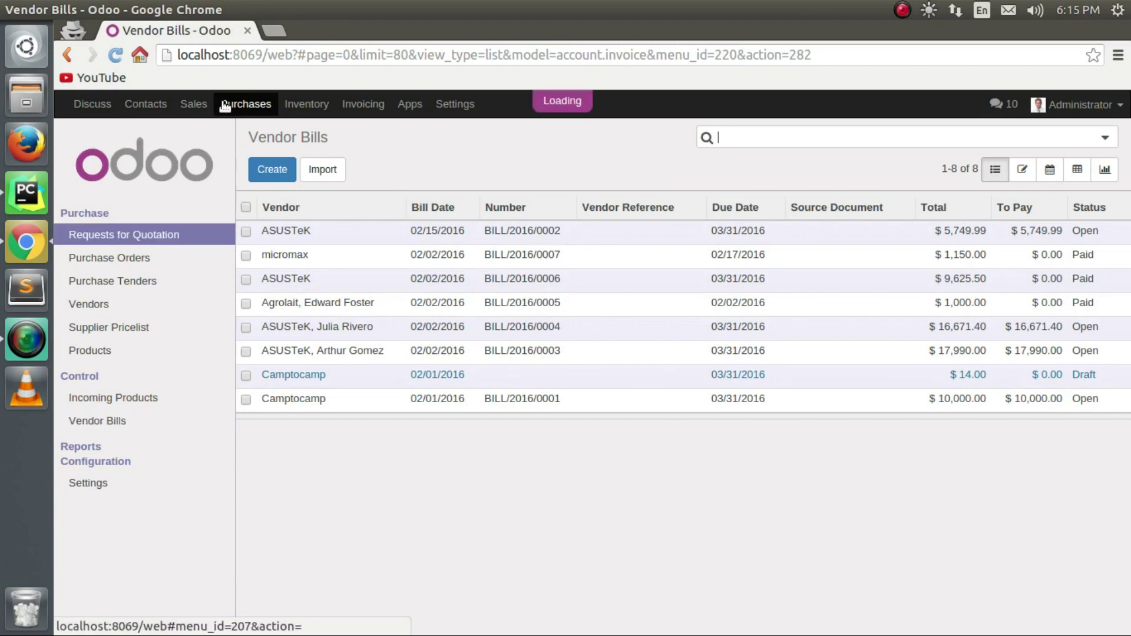